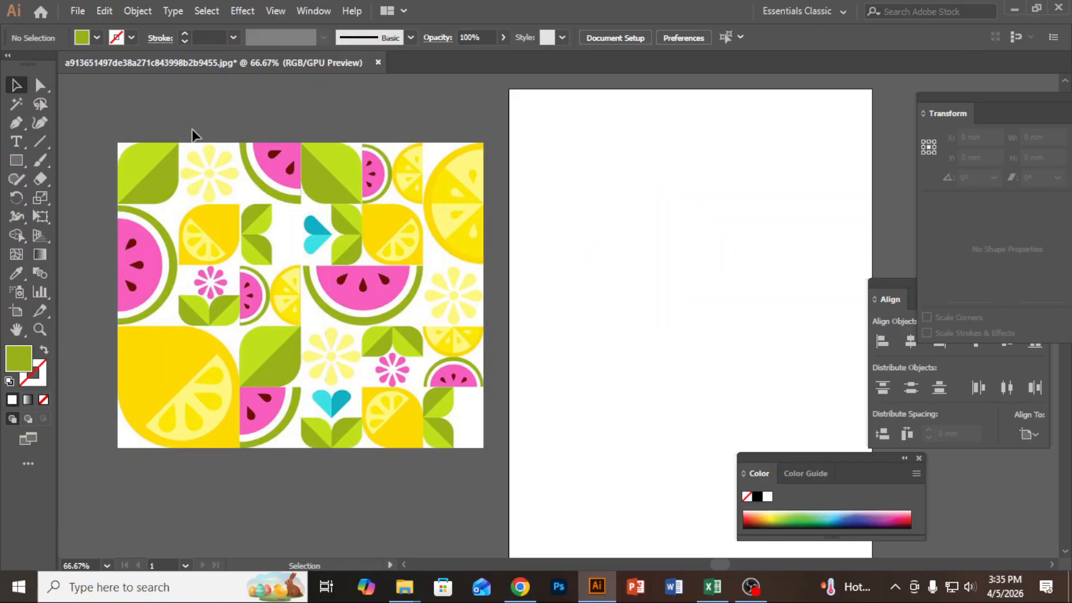
Draw a square about 68.5 mm wide in the upper part of the artboard
click(16, 161)
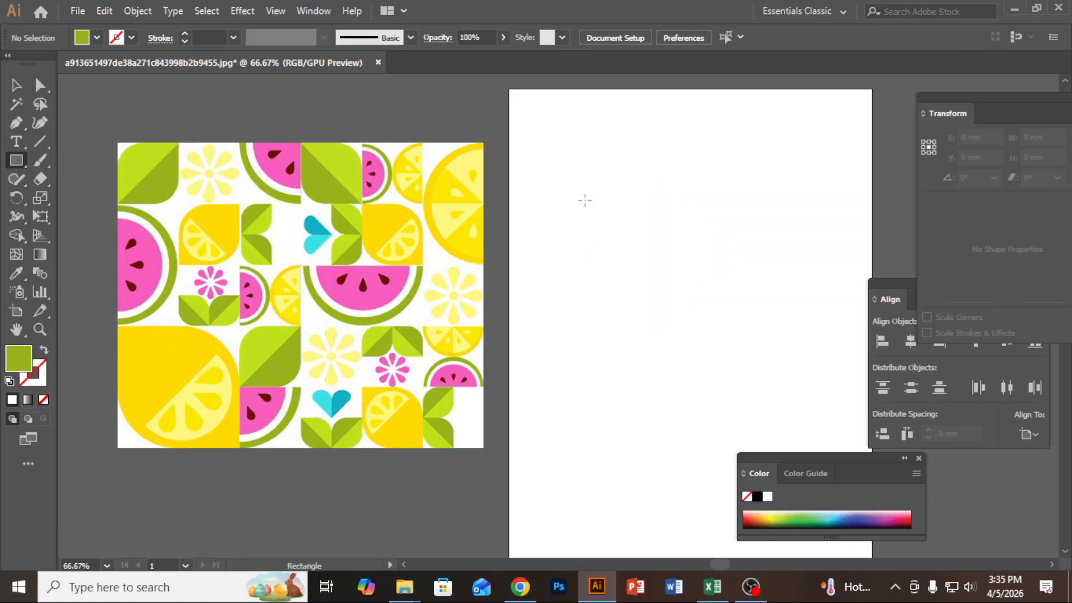
drag(566, 166, 684, 284)
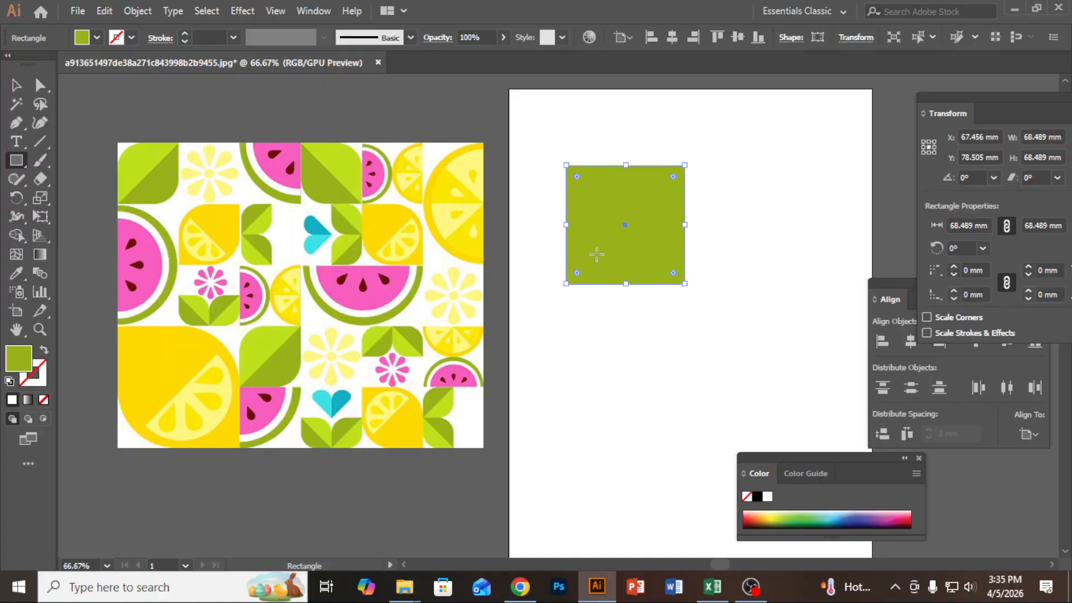
Try several reference-image colours on the square with the Eyedropper, finishing with the light green of the upper-left leaf
click(16, 274)
click(149, 265)
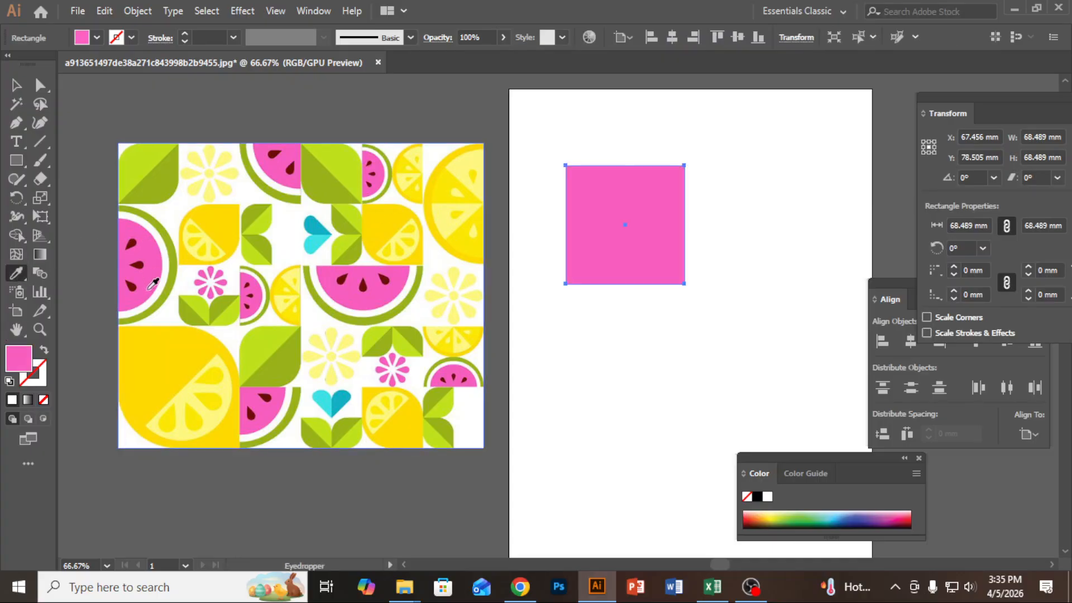
click(207, 413)
click(207, 413)
click(273, 361)
click(299, 274)
click(403, 308)
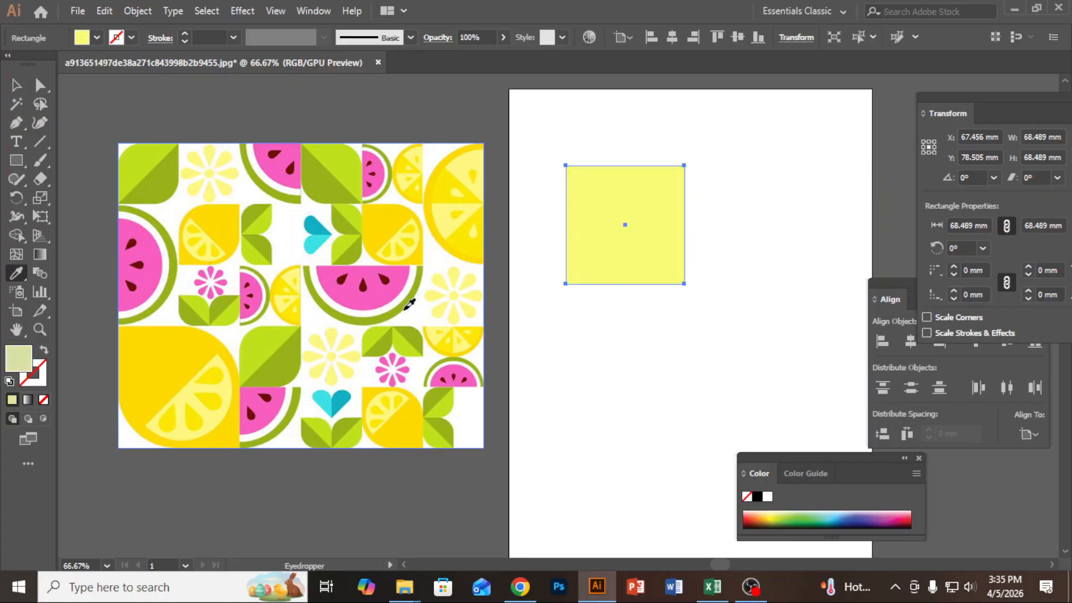
click(451, 423)
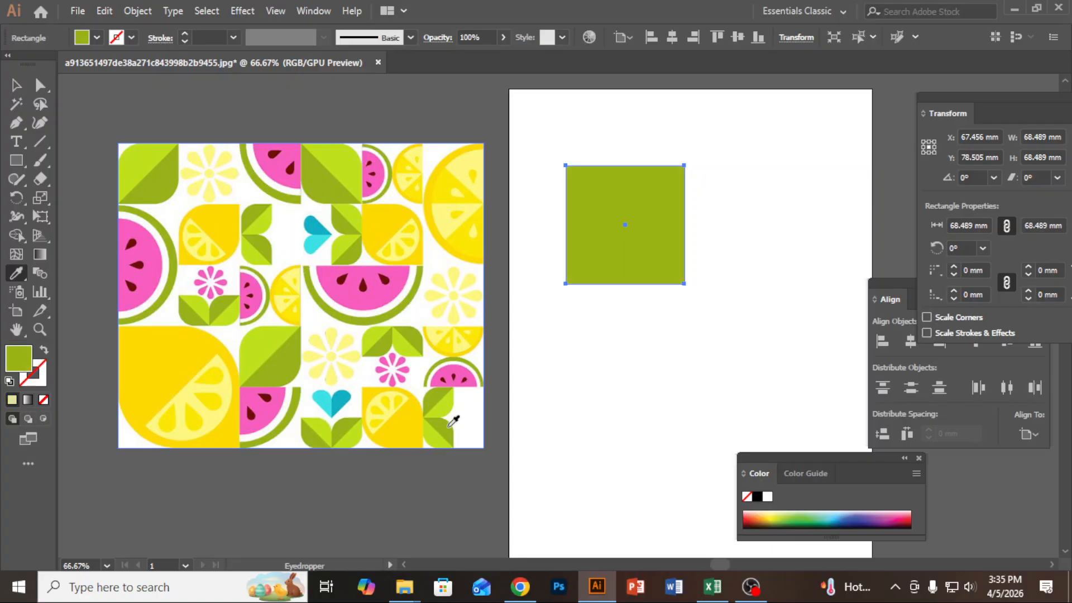
click(151, 161)
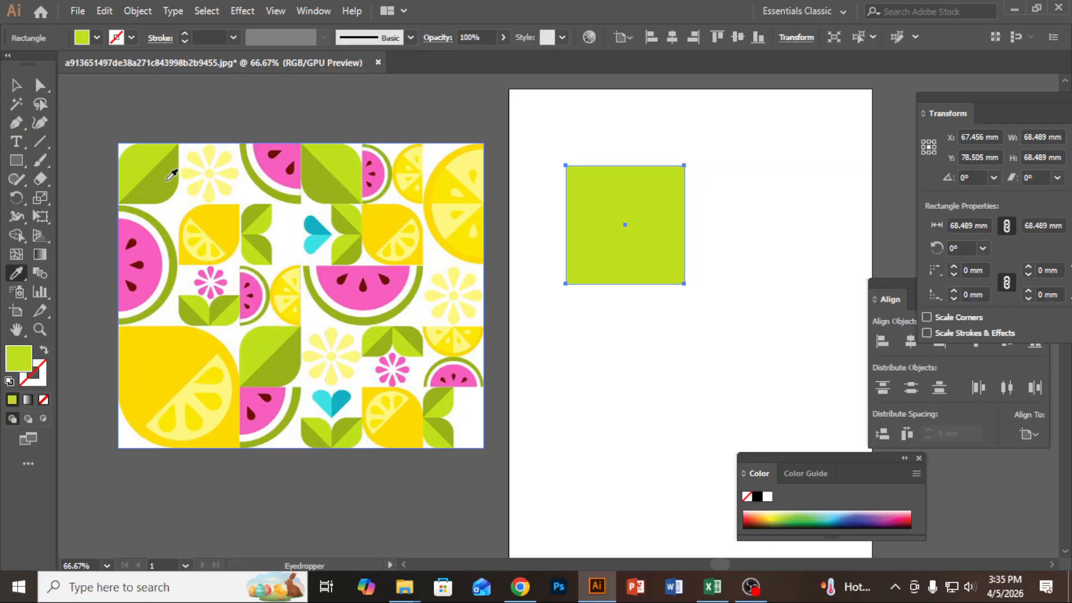
Round the square's upper-left and lower-right corners to a radius of about 39 mm to form a leaf
key(v)
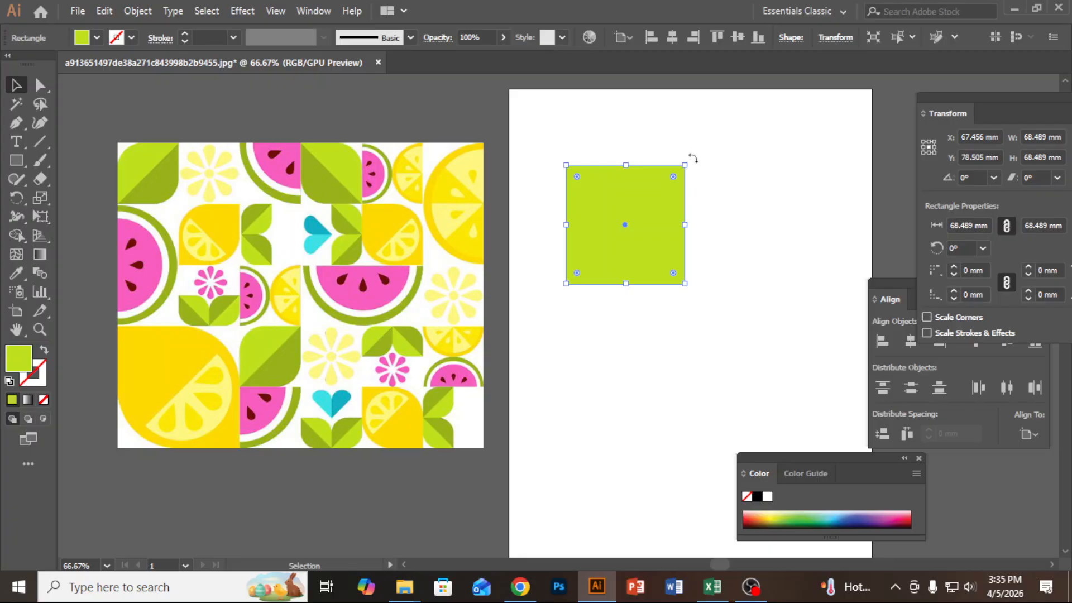
drag(693, 159, 726, 175)
drag(577, 176, 641, 224)
click(743, 316)
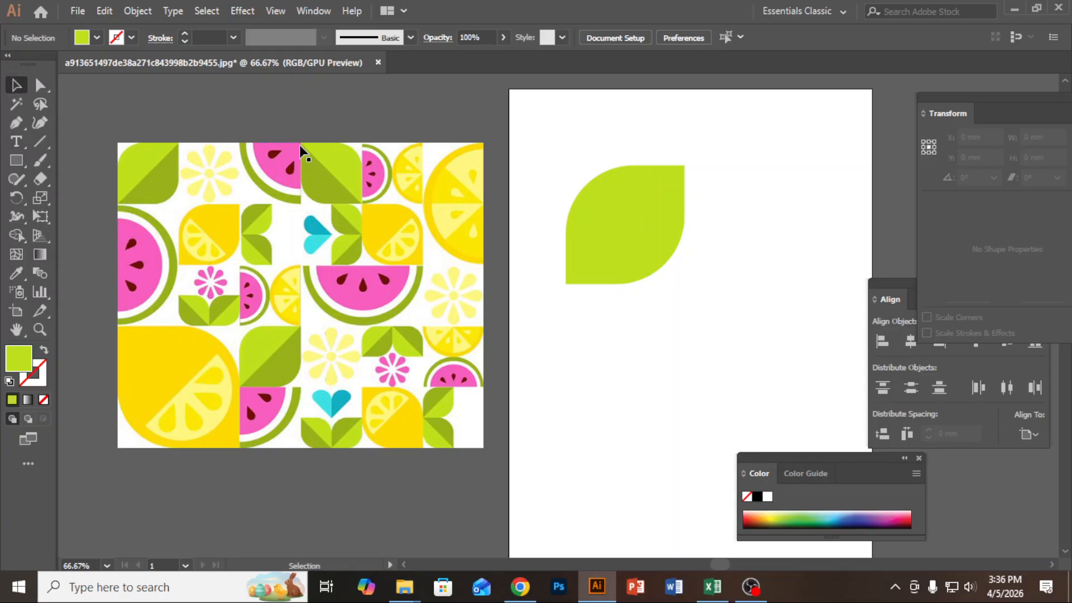
Draw a straight 45° line about 96.9 mm long between the leaf's lower-left and upper-right pointed corners
click(626, 202)
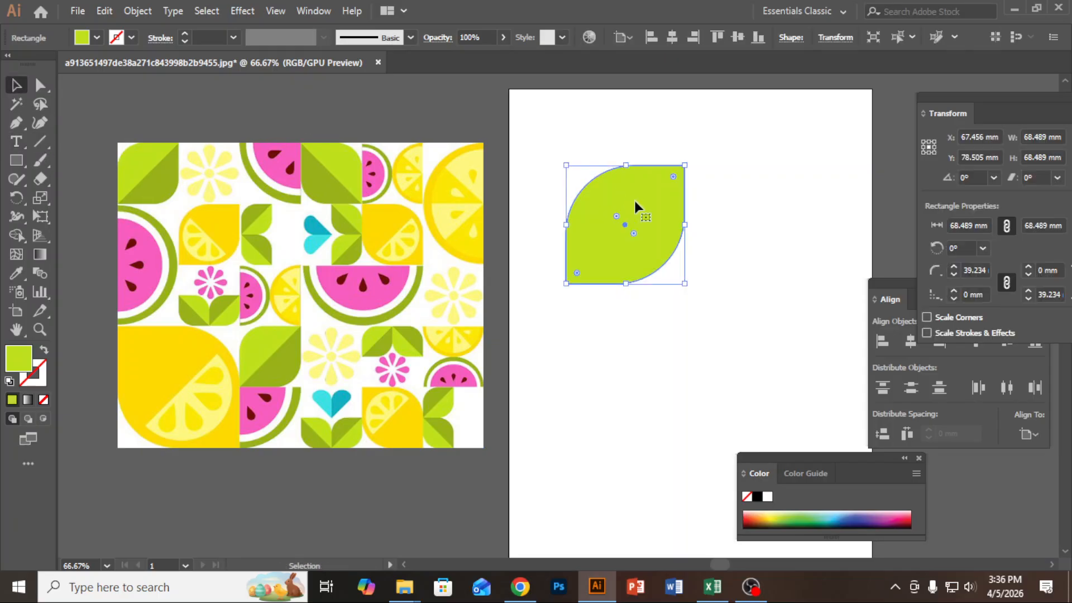
click(40, 85)
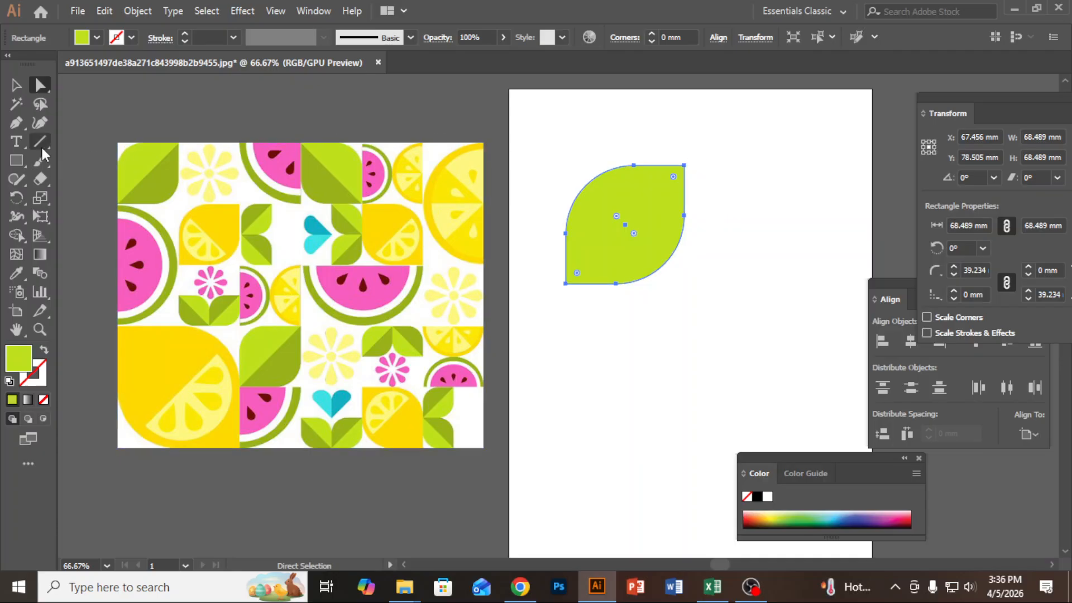
key(v)
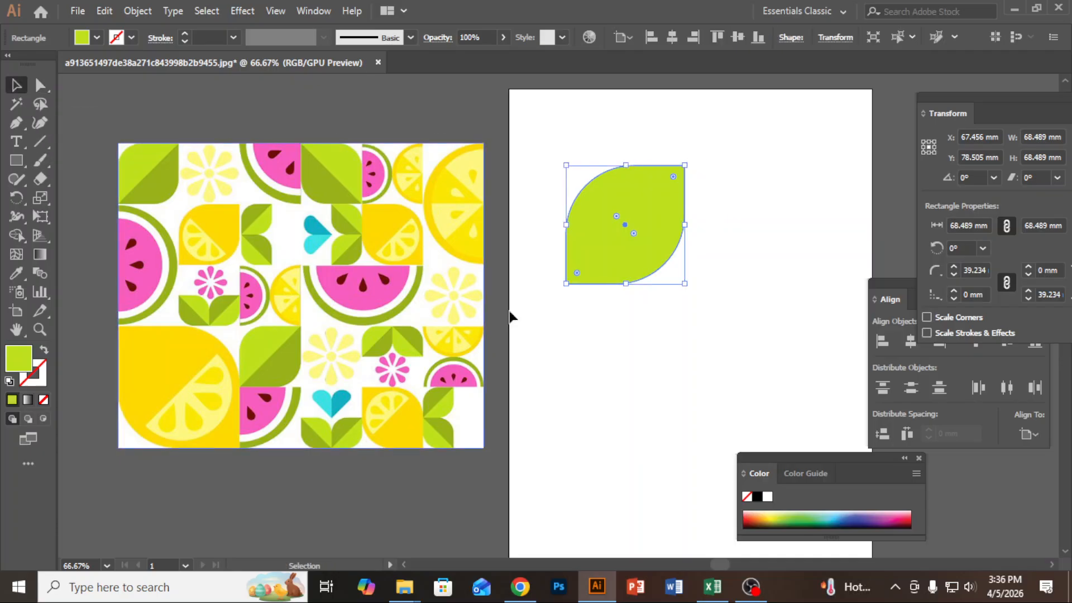
click(557, 189)
click(51, 144)
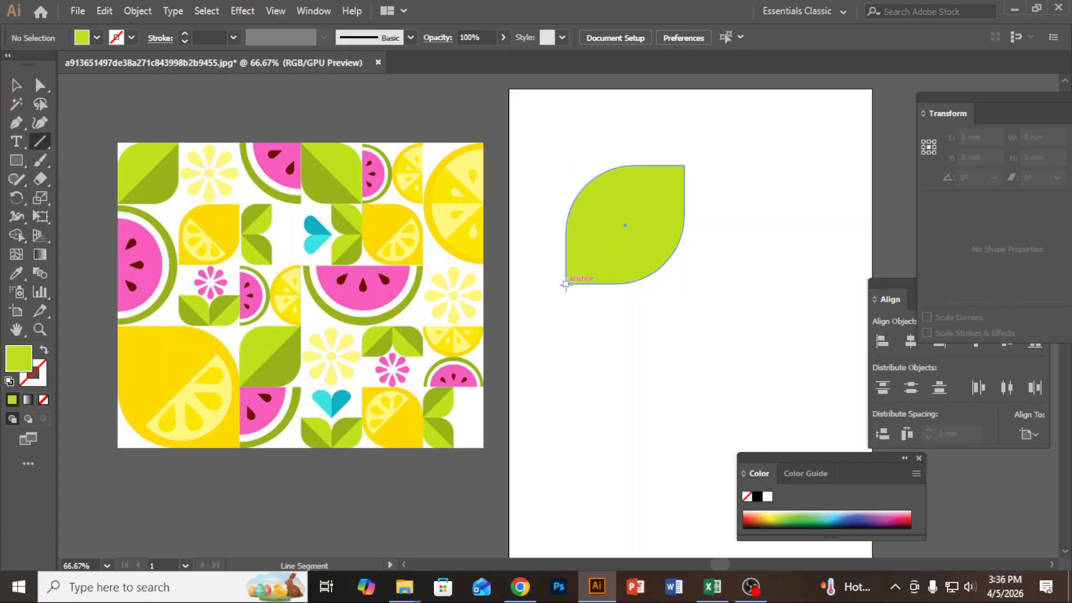
drag(566, 284, 683, 174)
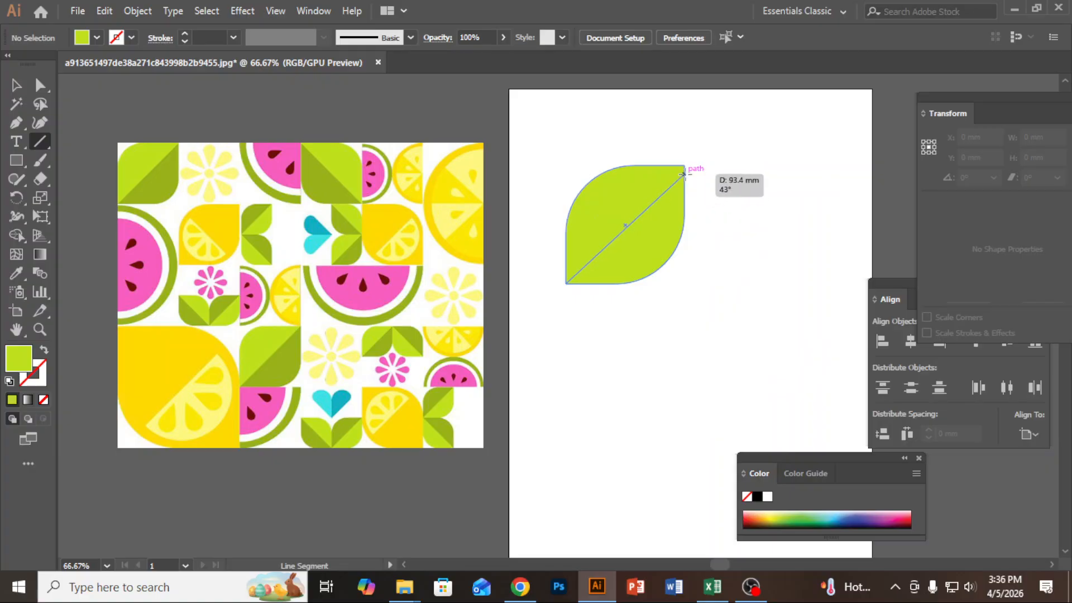
drag(682, 174, 684, 165)
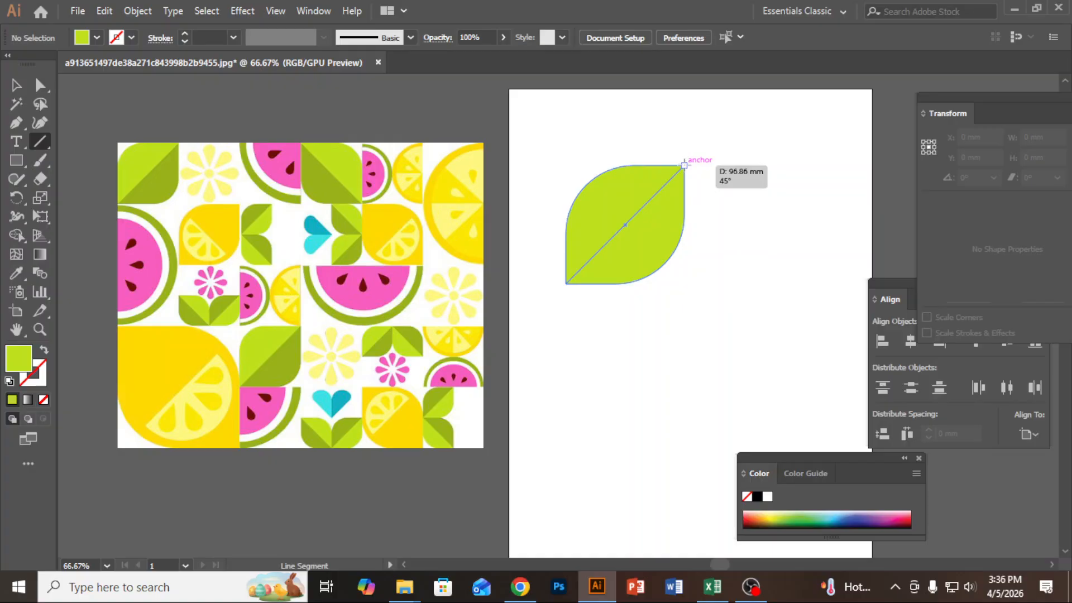
drag(685, 165, 685, 165)
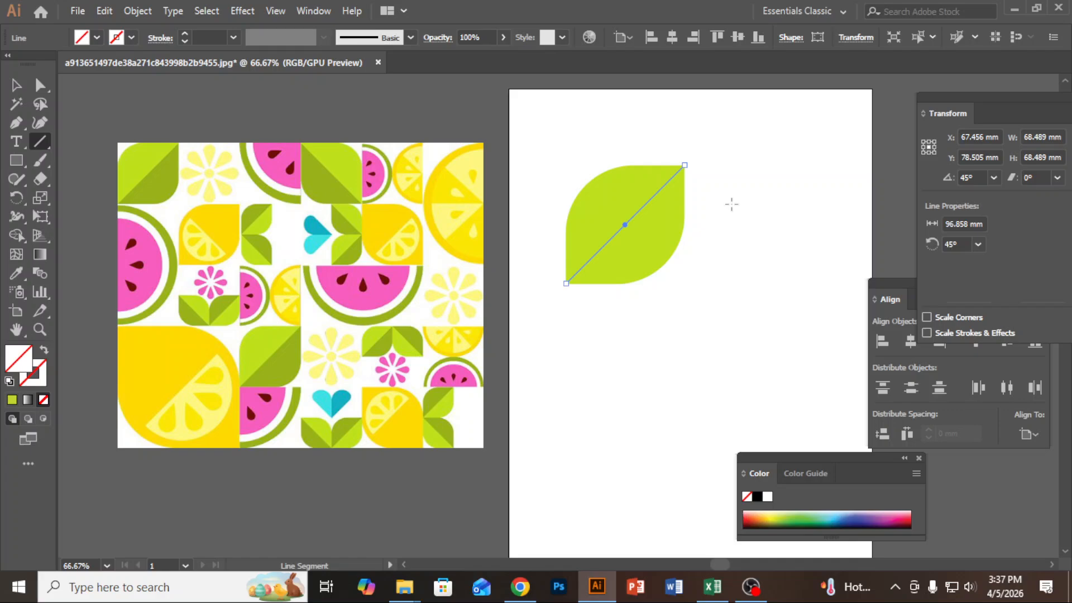
Split the leaf along the diagonal line with Divide Objects Below and deselect the result
click(128, 14)
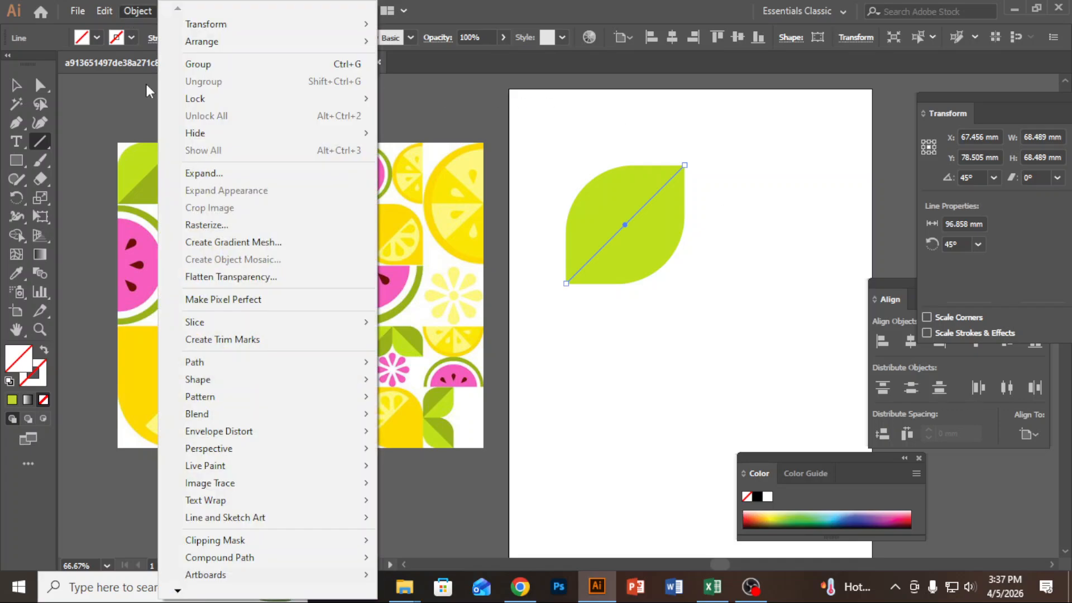
mouse_move(212, 360)
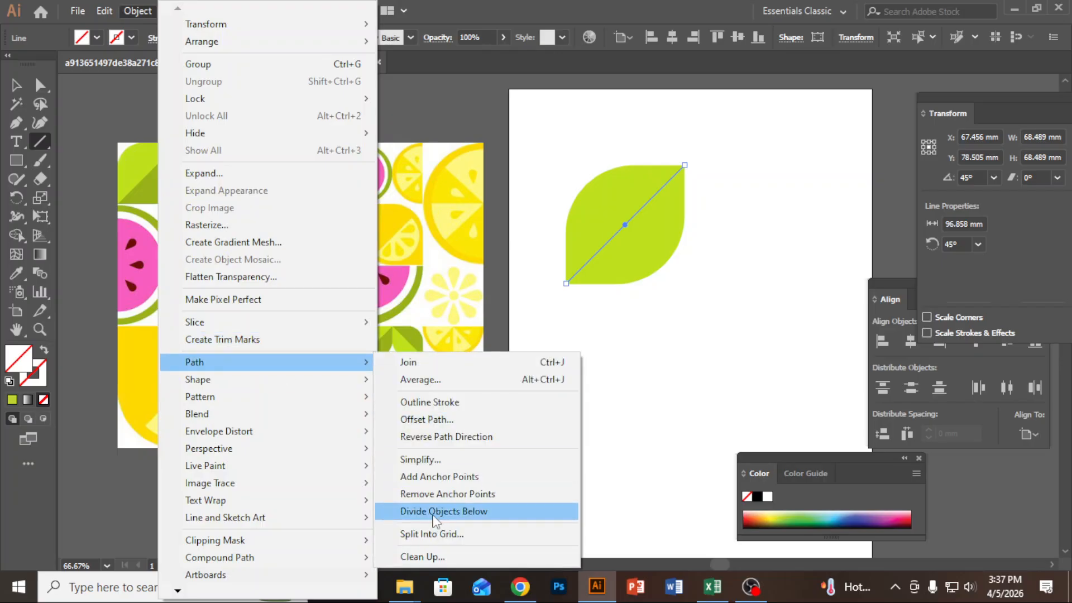
click(461, 516)
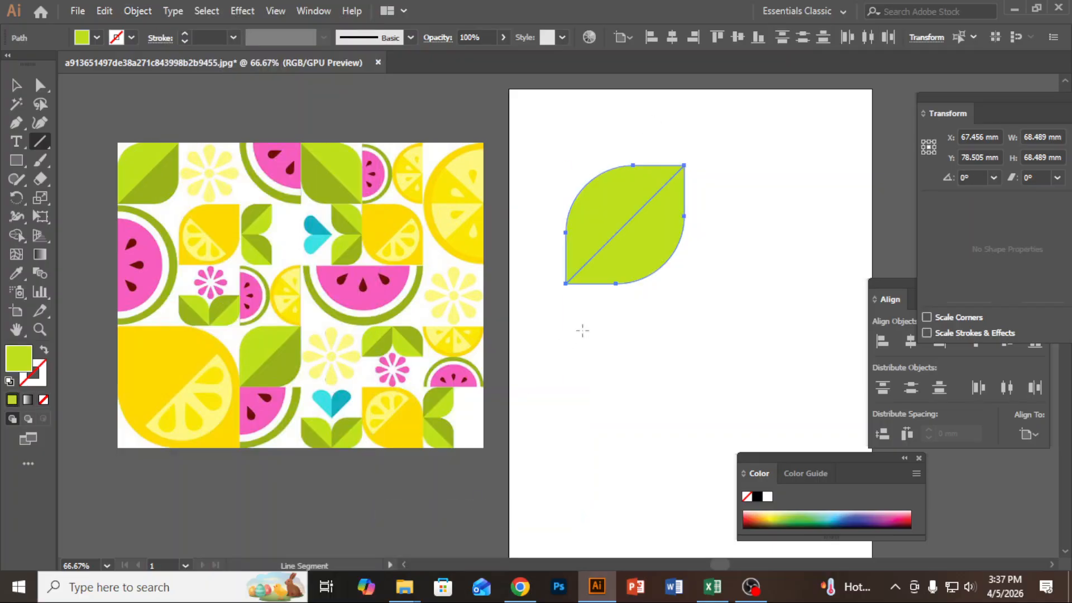
key(v)
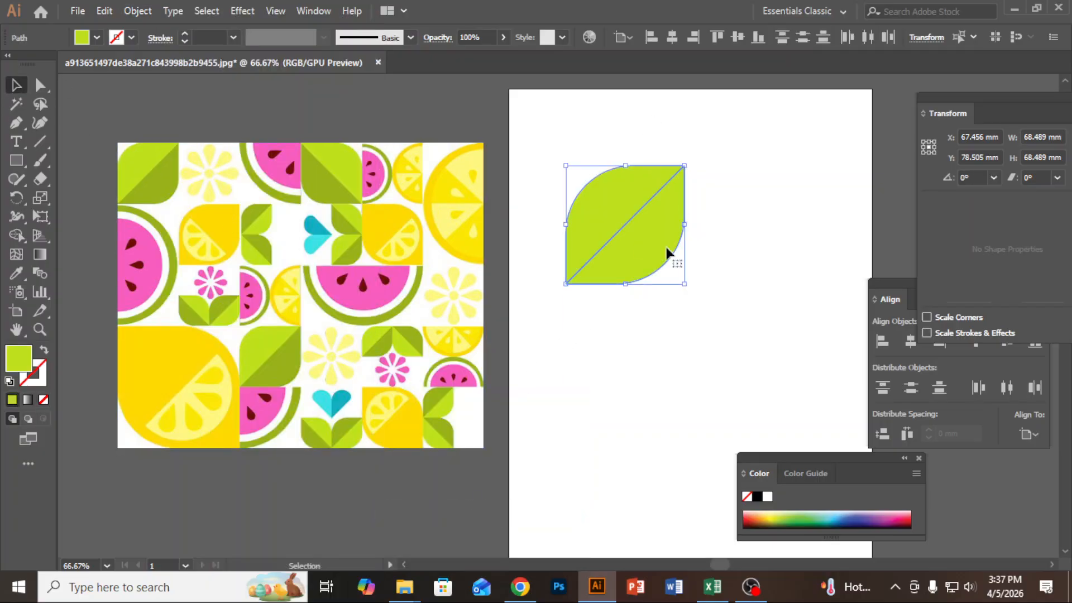
click(741, 217)
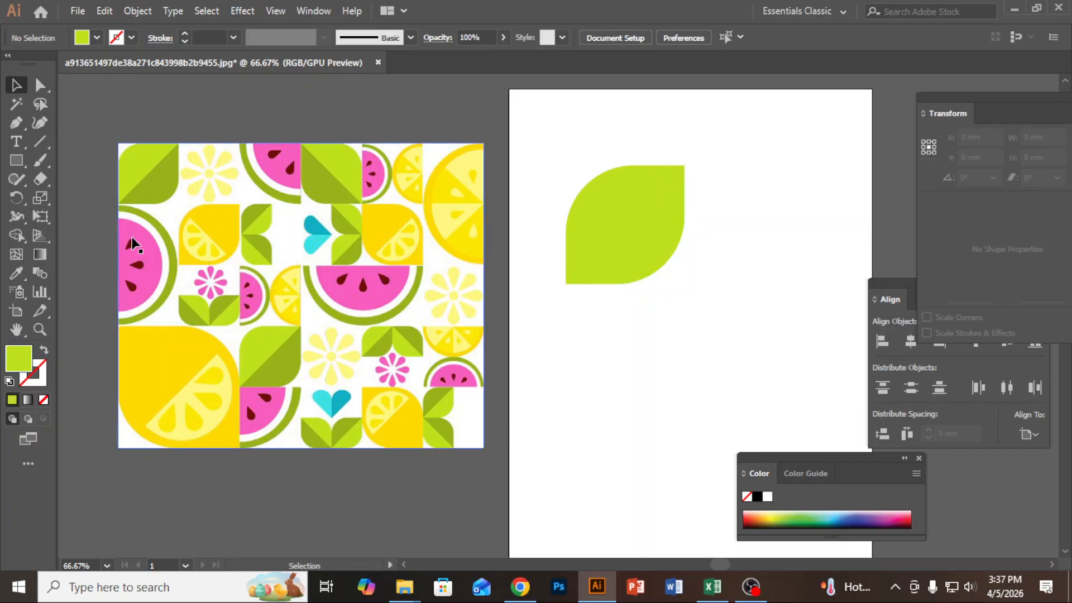
click(655, 246)
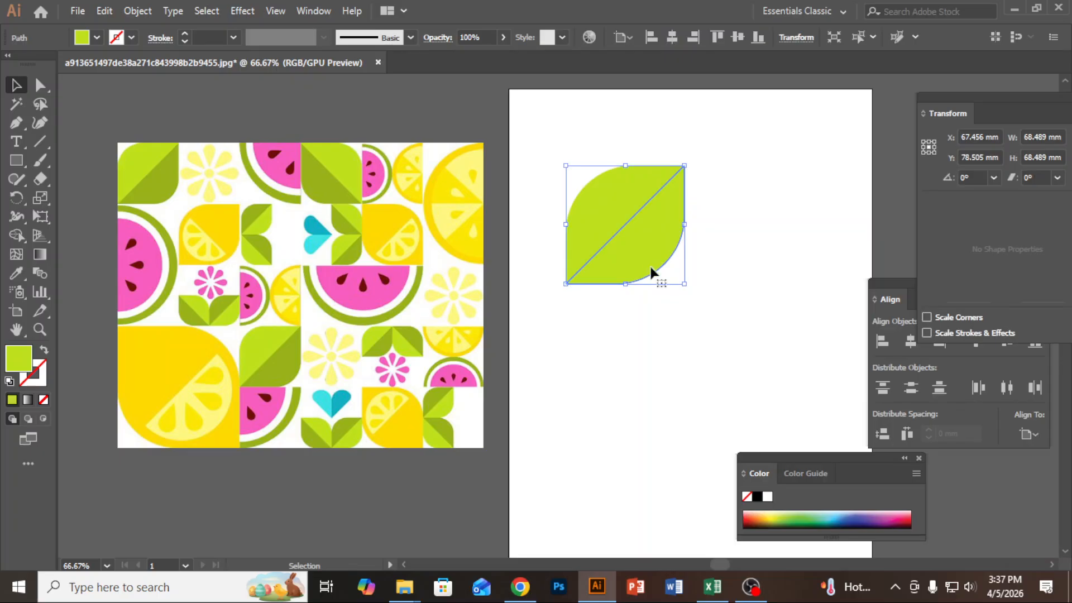
drag(651, 268, 727, 286)
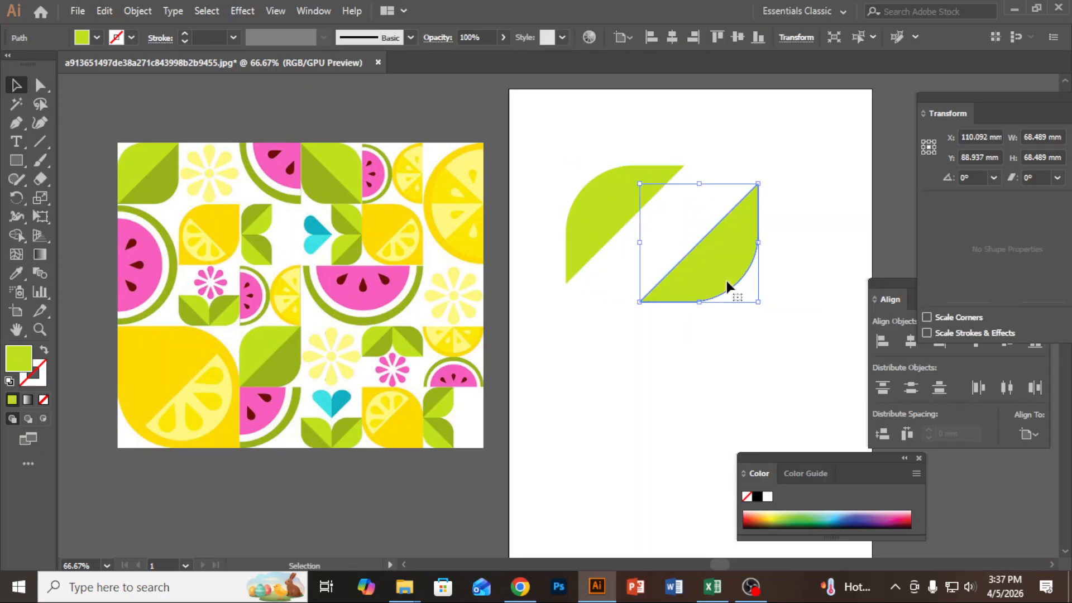
key(a)
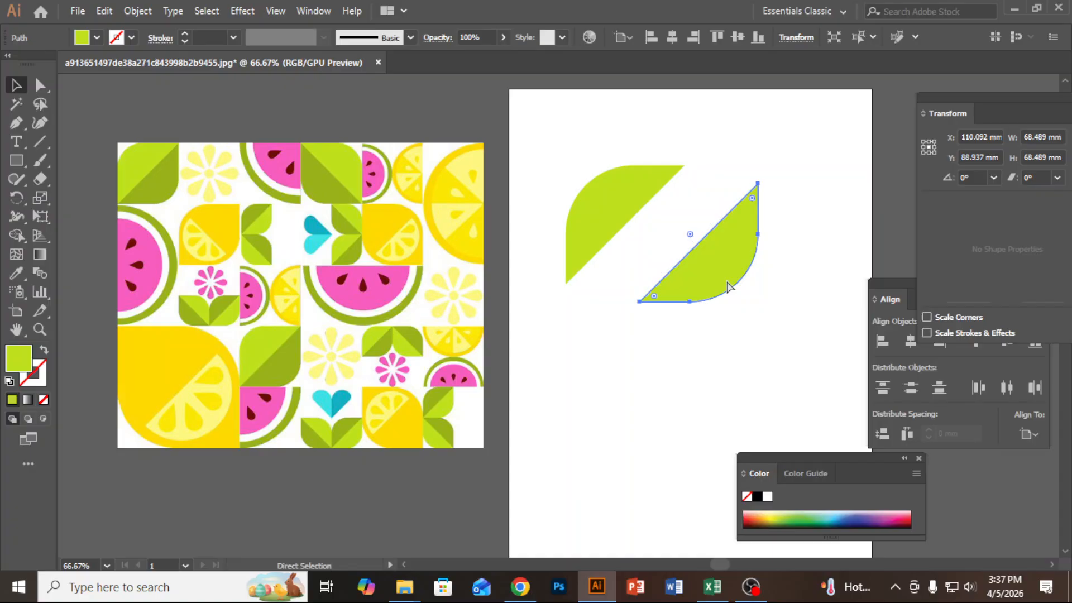
key(ctrl+z)
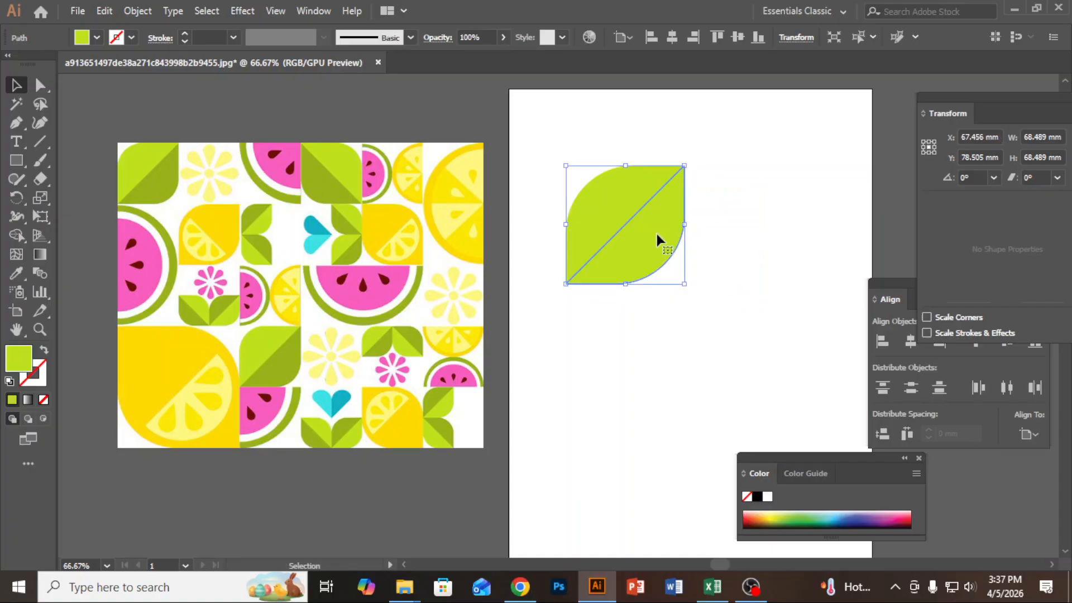
Fill the leaf's lower-right half with the darker green sampled from the reference image's upper-left leaf
key(i)
click(152, 172)
key(v)
click(697, 362)
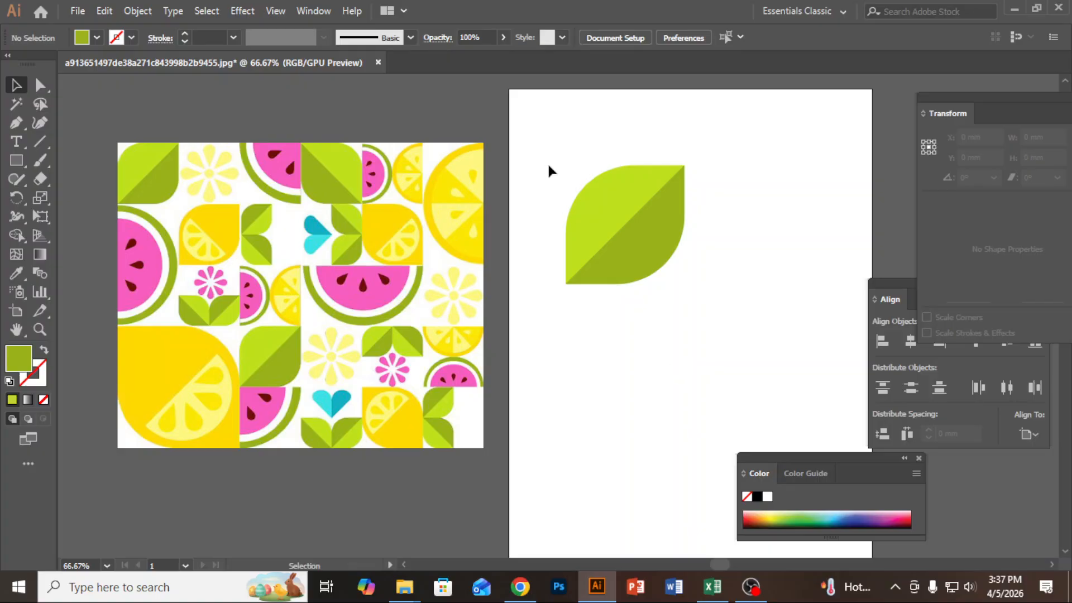
Group the two leaf halves and move the leaf into the artboard's upper-left corner
drag(547, 171, 728, 352)
key(a)
key(v)
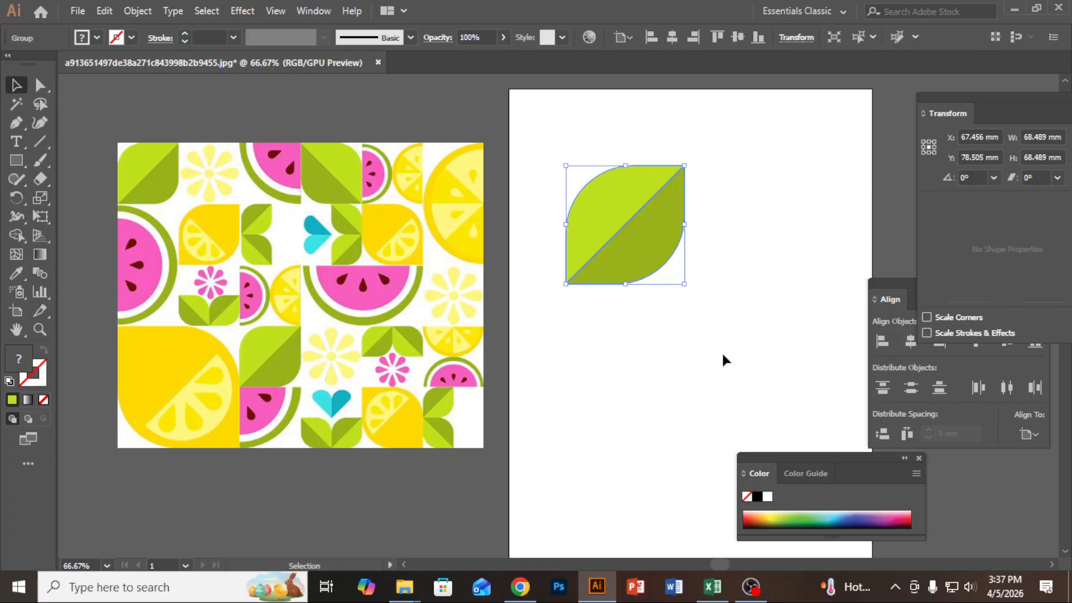
drag(683, 347, 655, 399)
drag(619, 296, 565, 222)
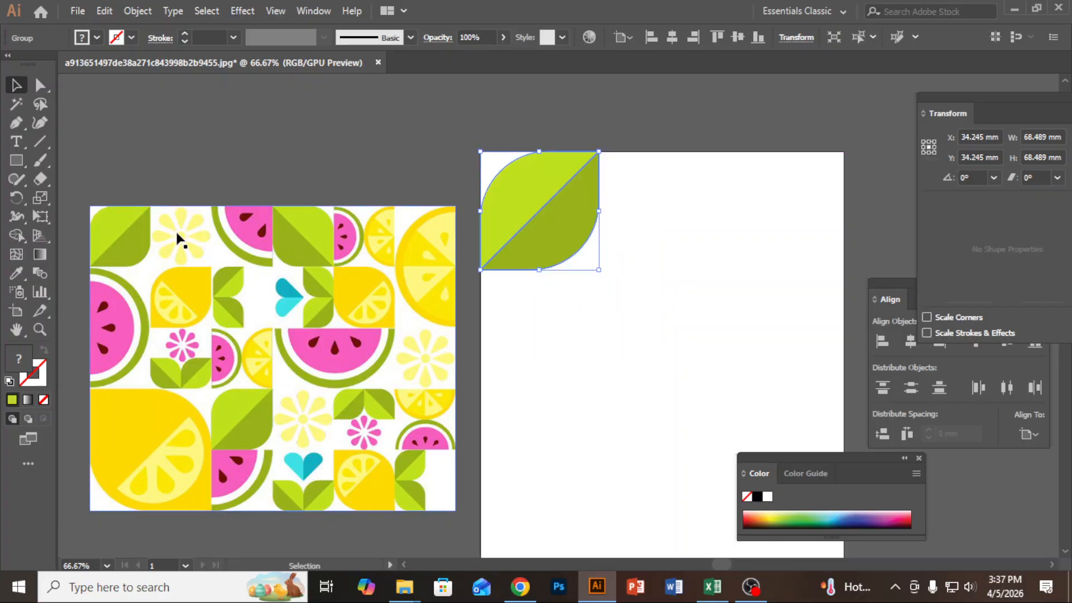
Create a 6-sided polygon with a radius of 17.6389 mm near the leaf's lower right with the Polygon tool
click(16, 161)
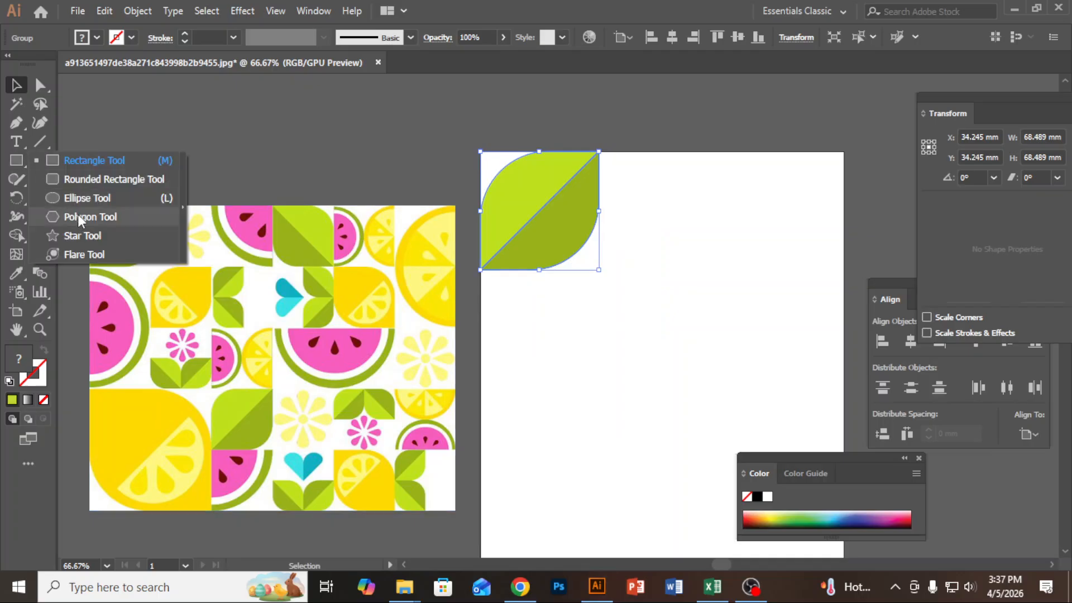
click(92, 217)
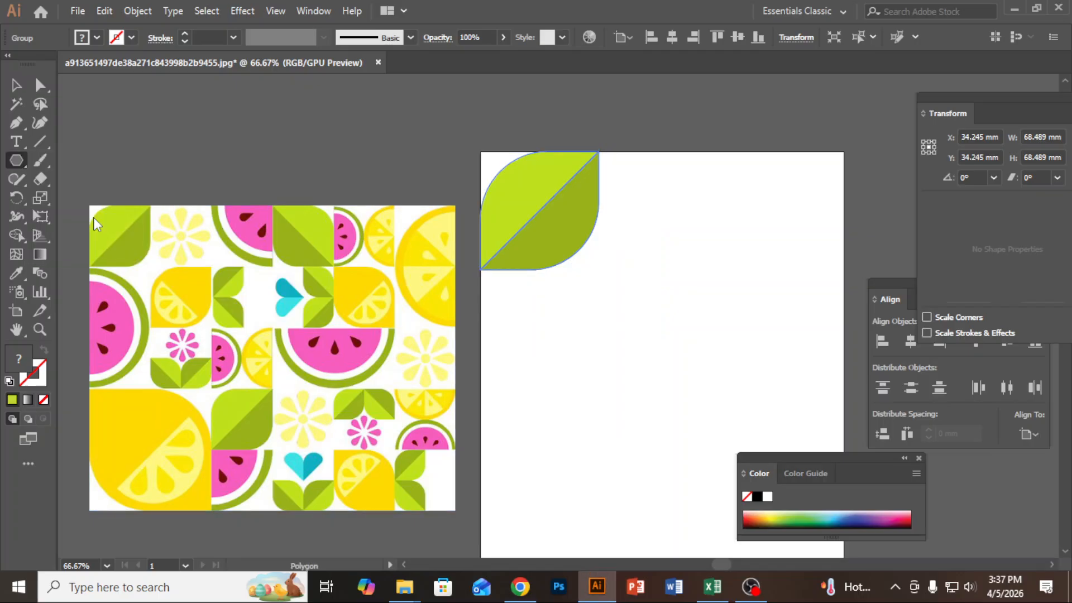
click(643, 297)
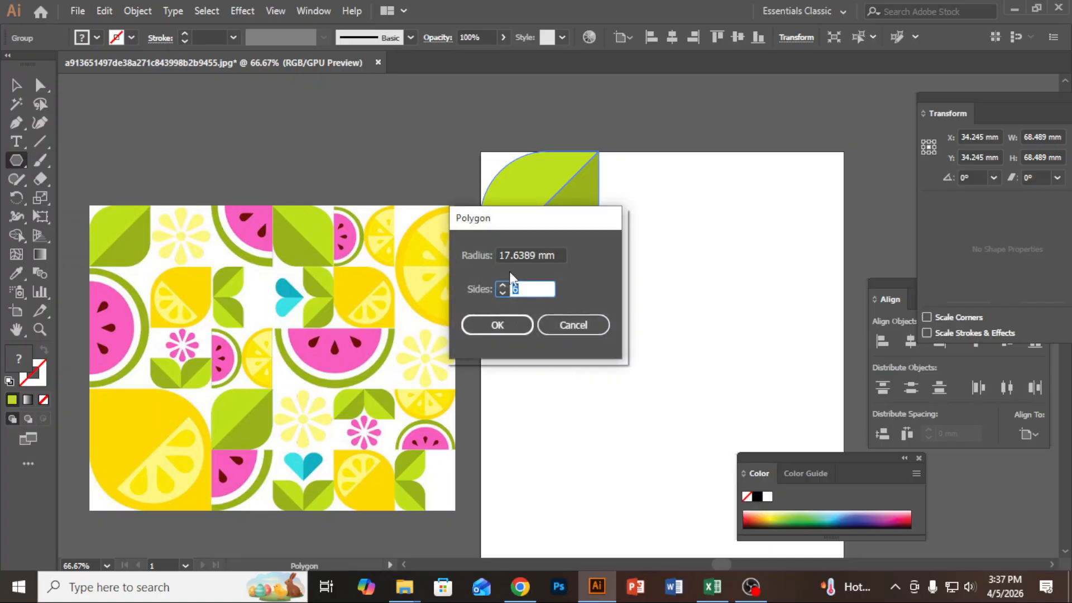
drag(504, 219, 645, 222)
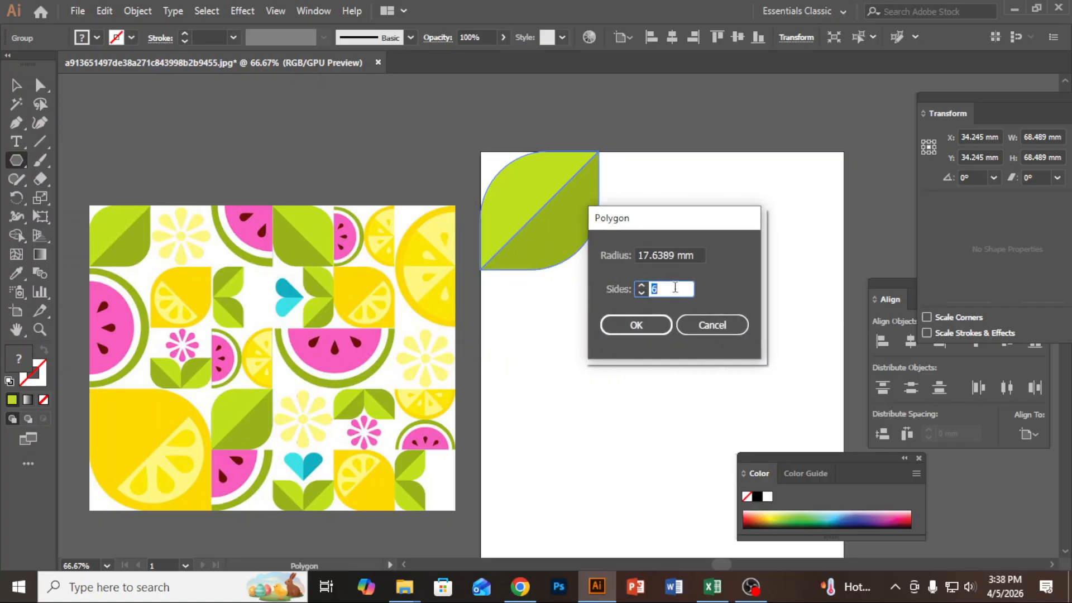
click(647, 329)
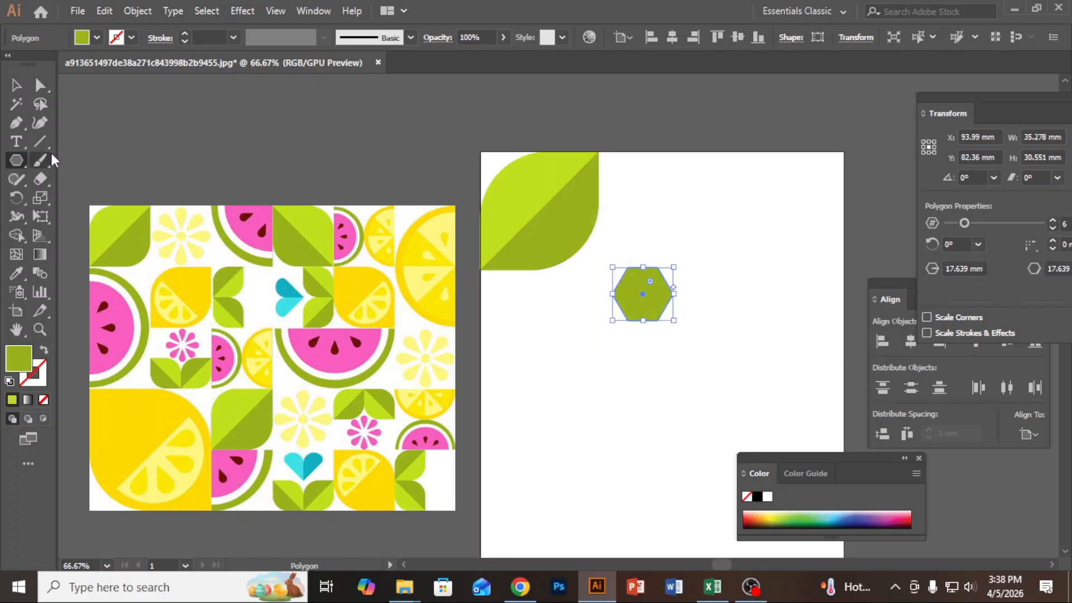
Create an 8-sided polygon below the hexagon
click(637, 403)
text(8)
click(636, 325)
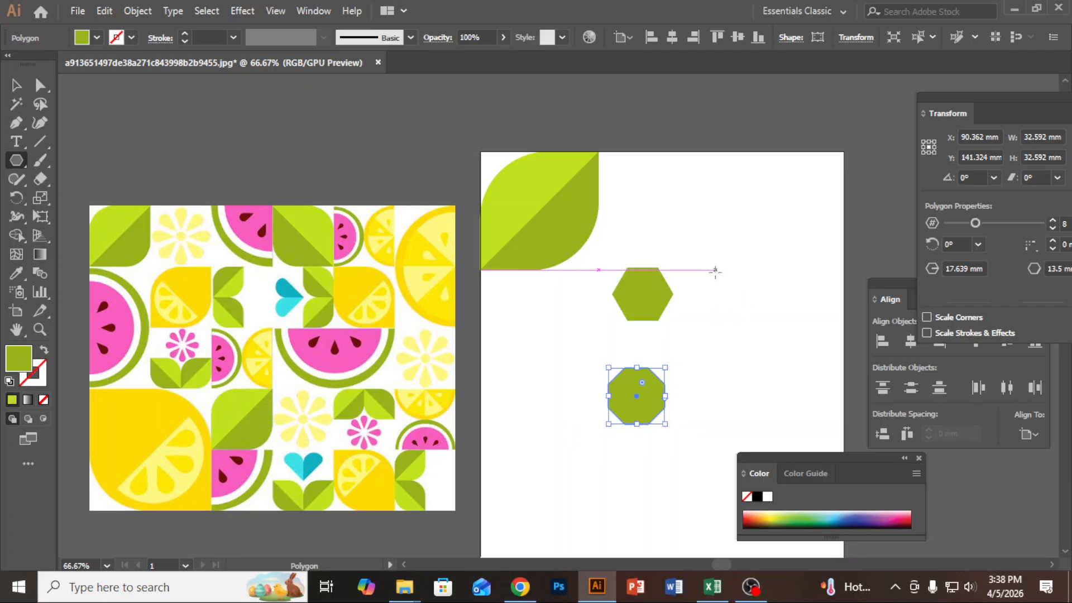
Create a 3-sided polygon with a radius of 17.6389 mm above and right of the hexagon
click(16, 159)
click(696, 230)
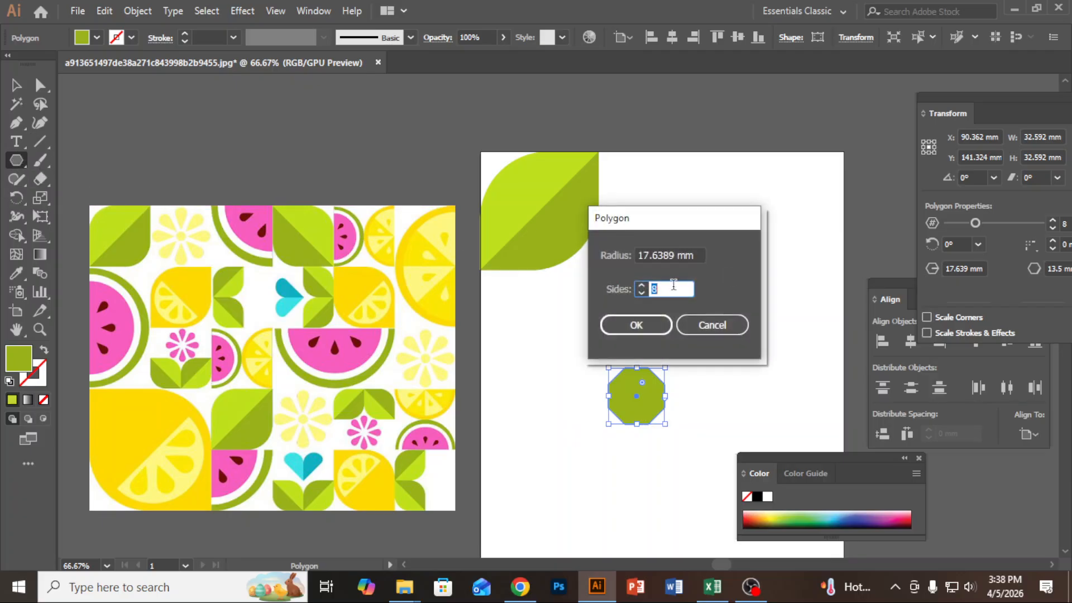
text(3)
click(652, 326)
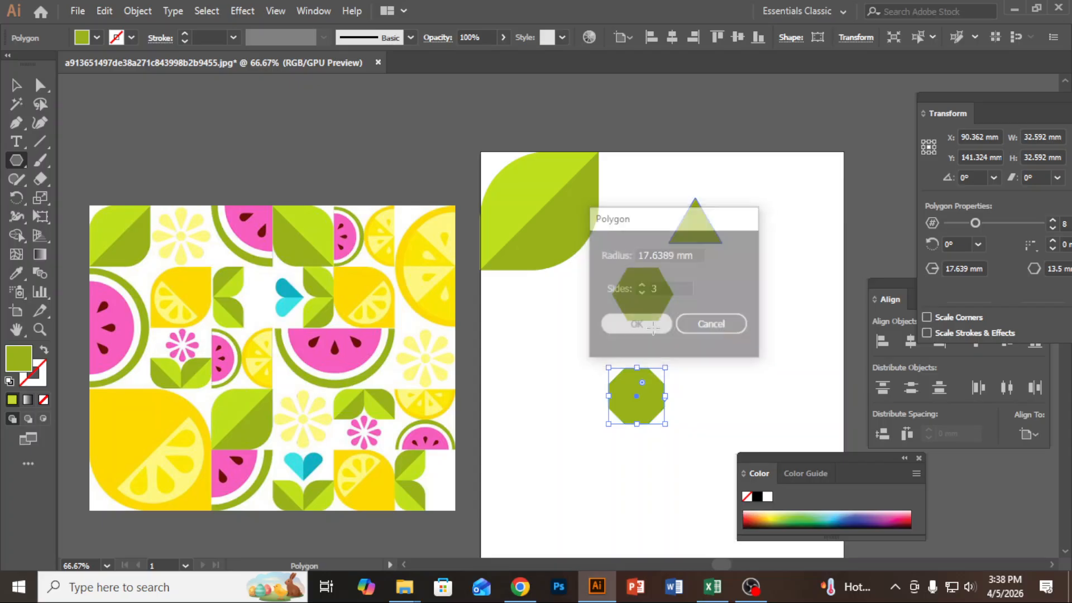
Delete the hexagon and the octagon, keeping only the triangle beside the leaf
click(16, 85)
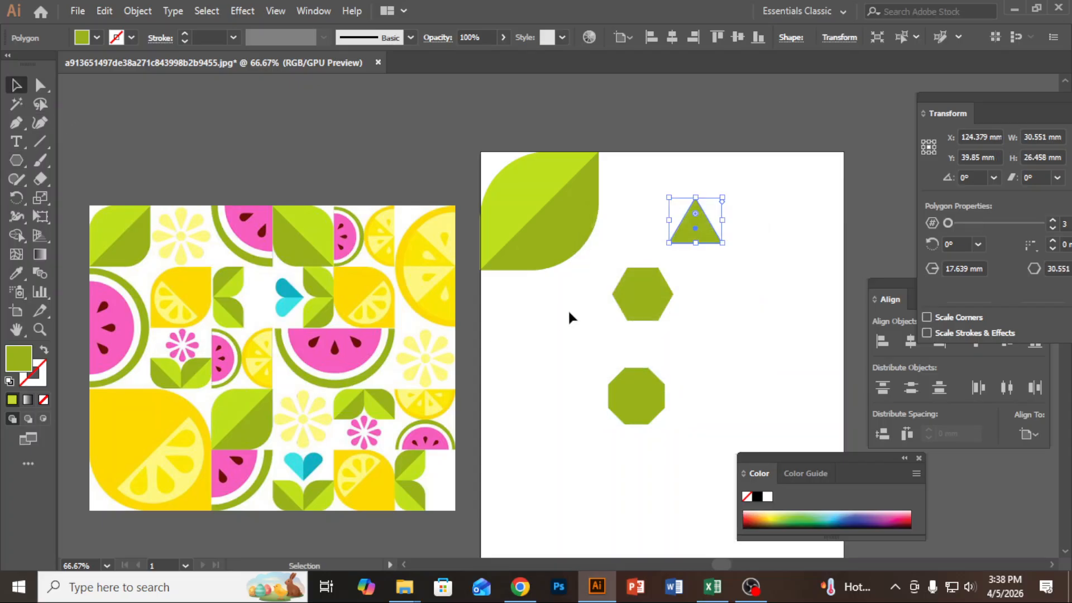
click(591, 298)
drag(592, 298, 664, 462)
key(Delete)
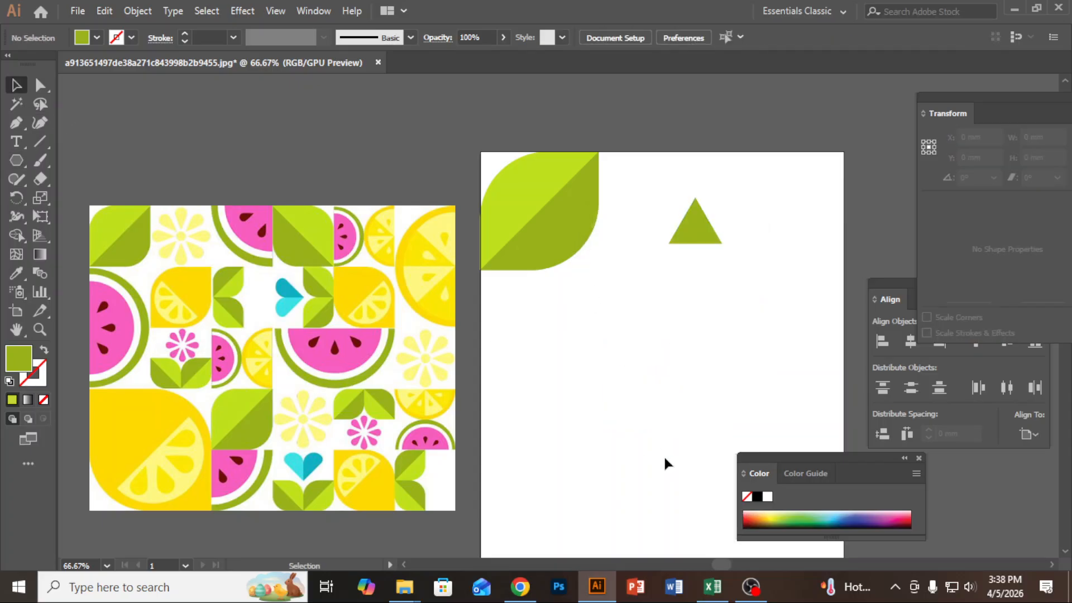
Rotate the triangle 180° so that it points downward
click(696, 233)
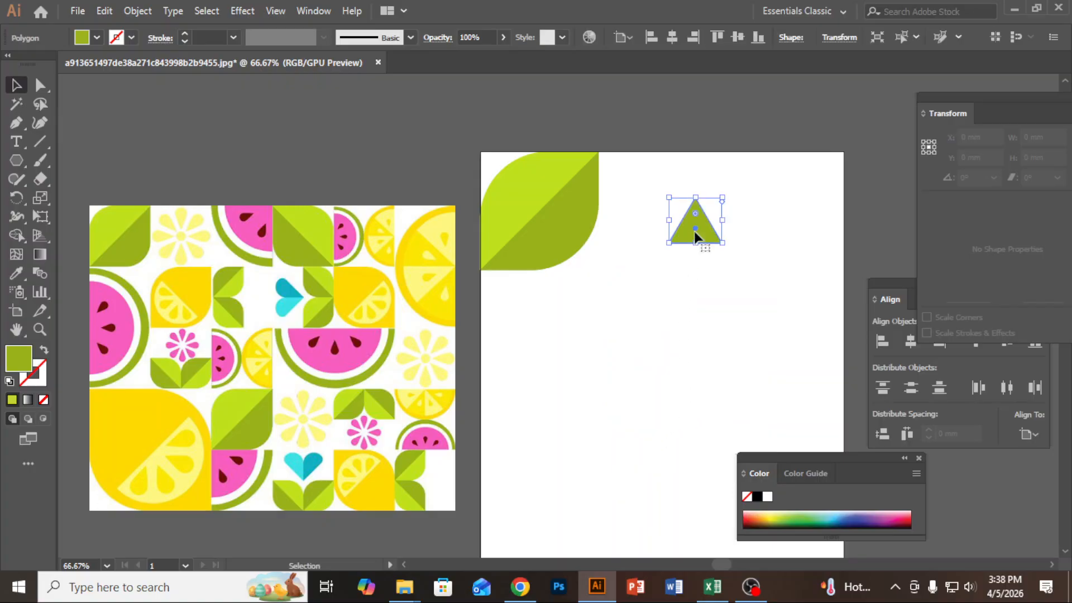
scroll(709, 200, up, 3)
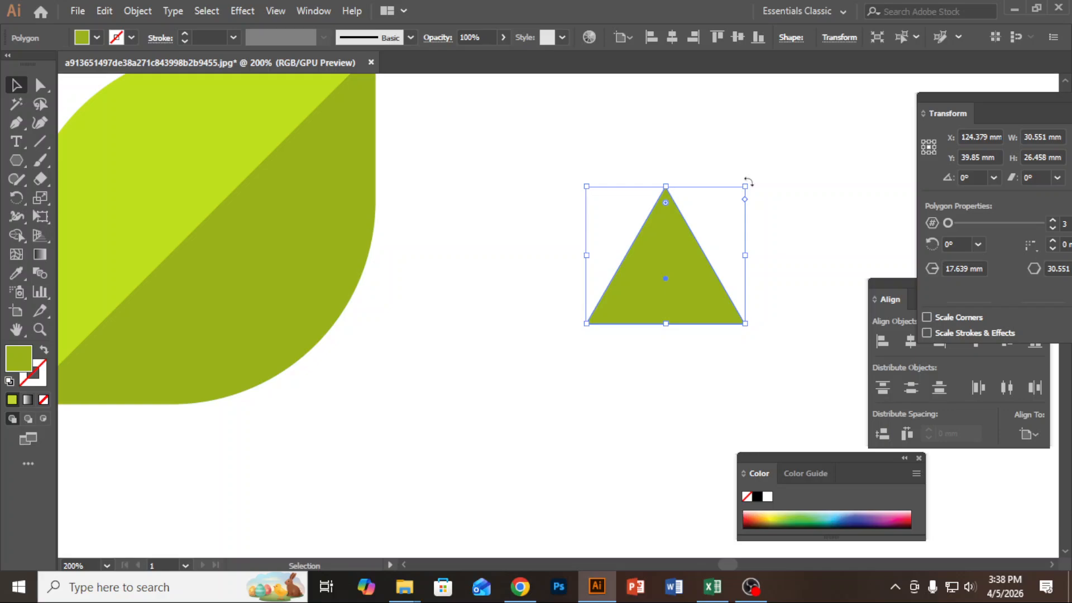
drag(748, 181, 586, 402)
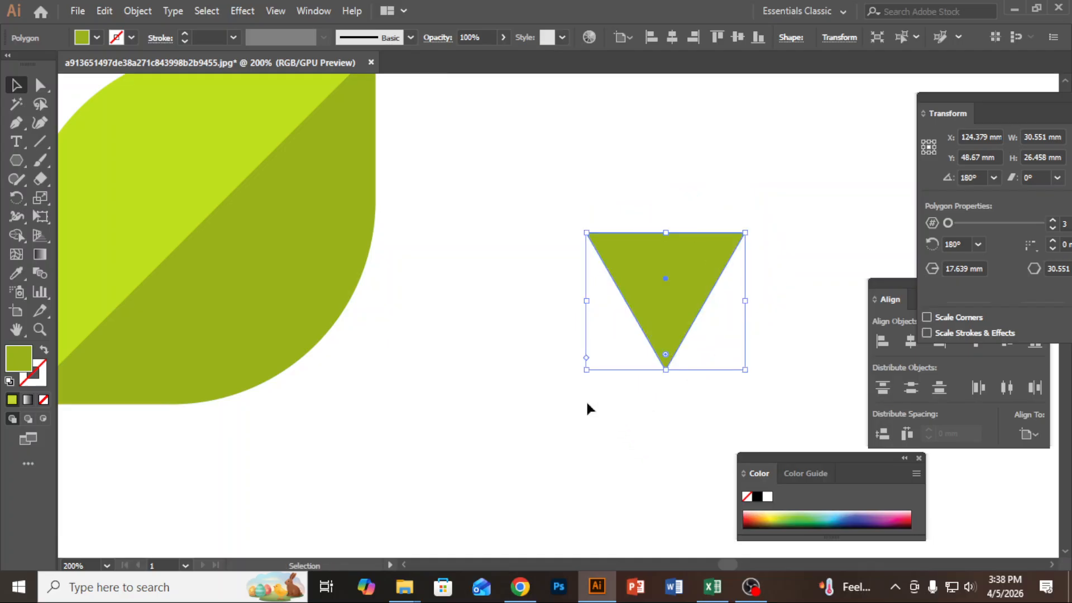
Round the triangle's two upper corners to 8.82 mm, forming a teardrop with its sharp tip at the bottom
click(41, 92)
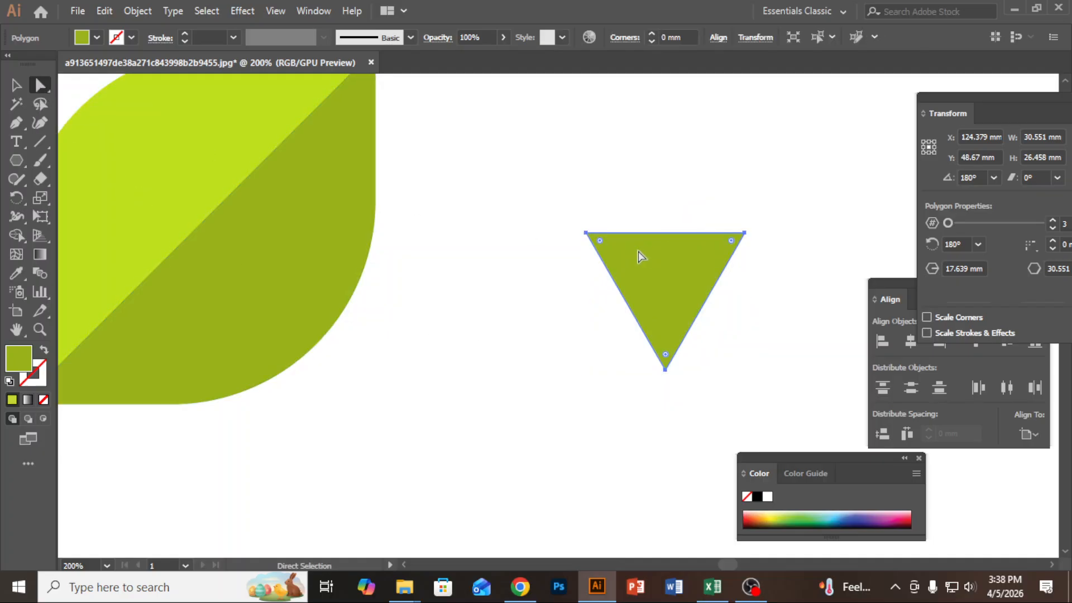
click(585, 233)
drag(732, 241, 663, 333)
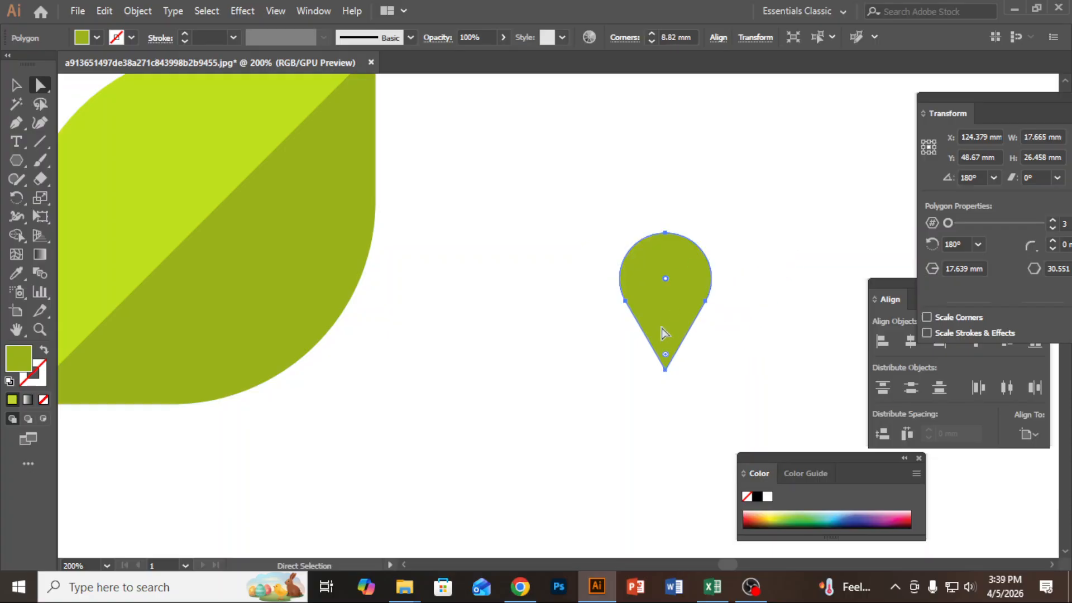
click(15, 85)
click(510, 267)
scroll(504, 265, down, 3)
drag(577, 387, 675, 326)
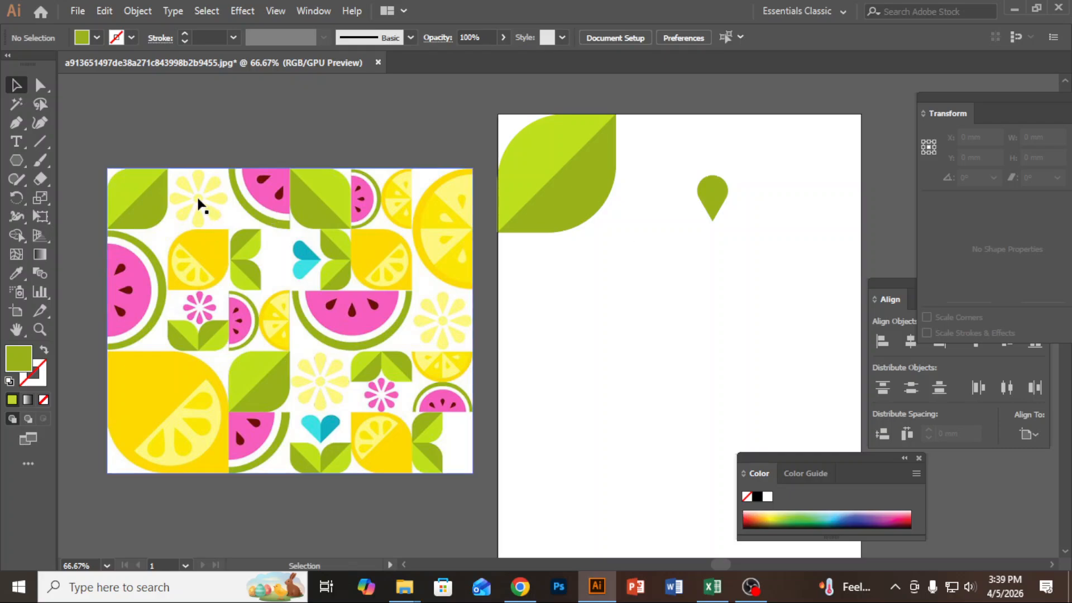
Draw a circle about 6.35 mm in diameter directly below the teardrop's tip, centred on its axis
drag(25, 166, 87, 197)
scroll(749, 235, up, 3)
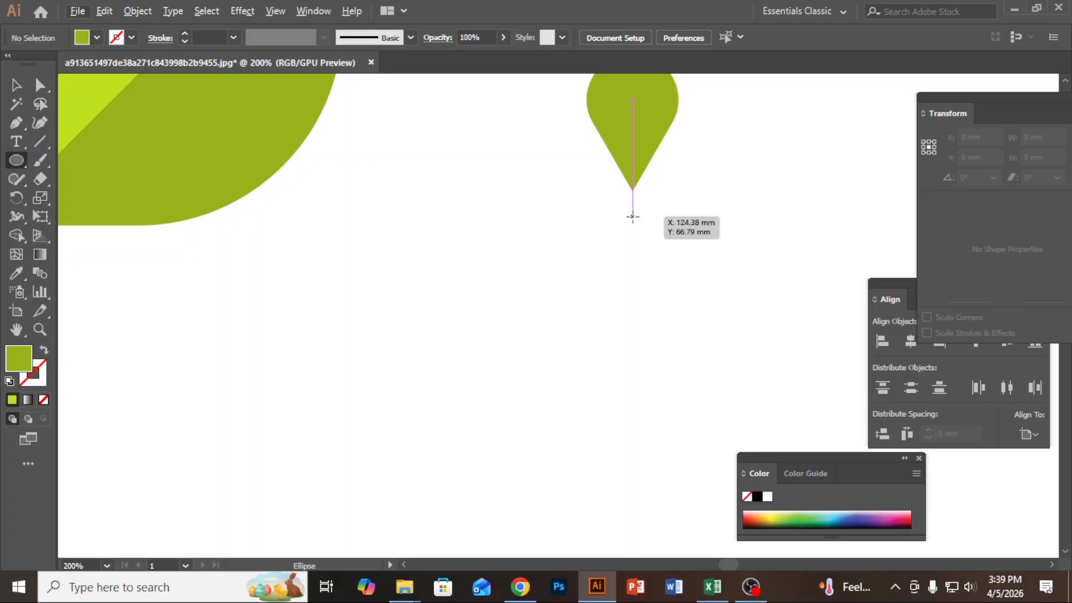
mouse_move(633, 217)
mouse_down()
mouse_move(649, 234)
mouse_move(423, 230)
mouse_move(629, 232)
mouse_move(638, 220)
mouse_up()
click(17, 85)
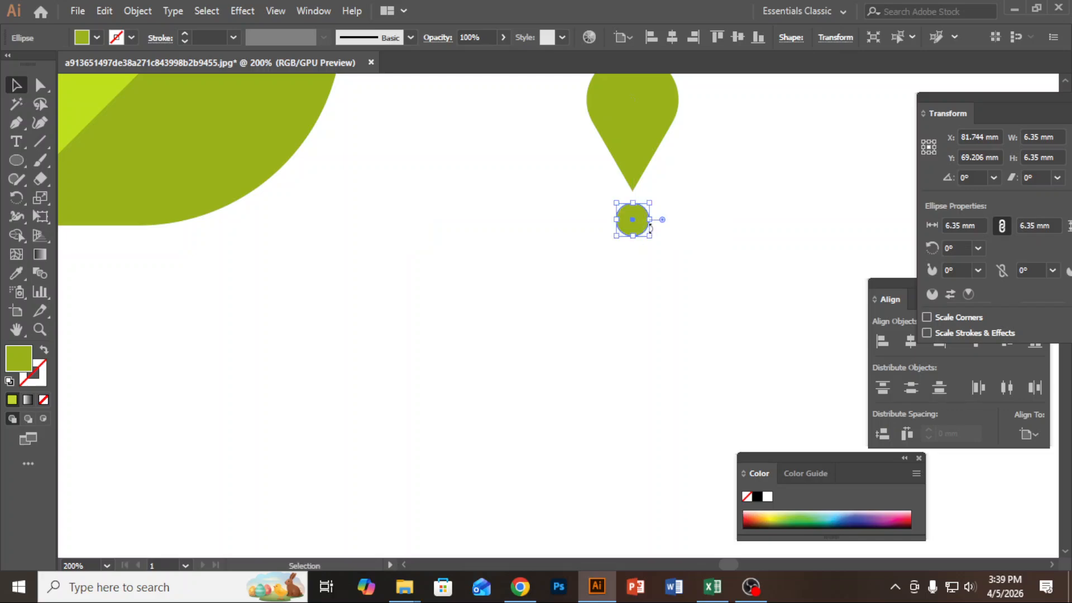
click(581, 257)
Try to resize the teardrop above the circle and undo the change
scroll(529, 266, down, 2)
scroll(551, 268, down, 1)
drag(454, 303, 531, 308)
click(646, 219)
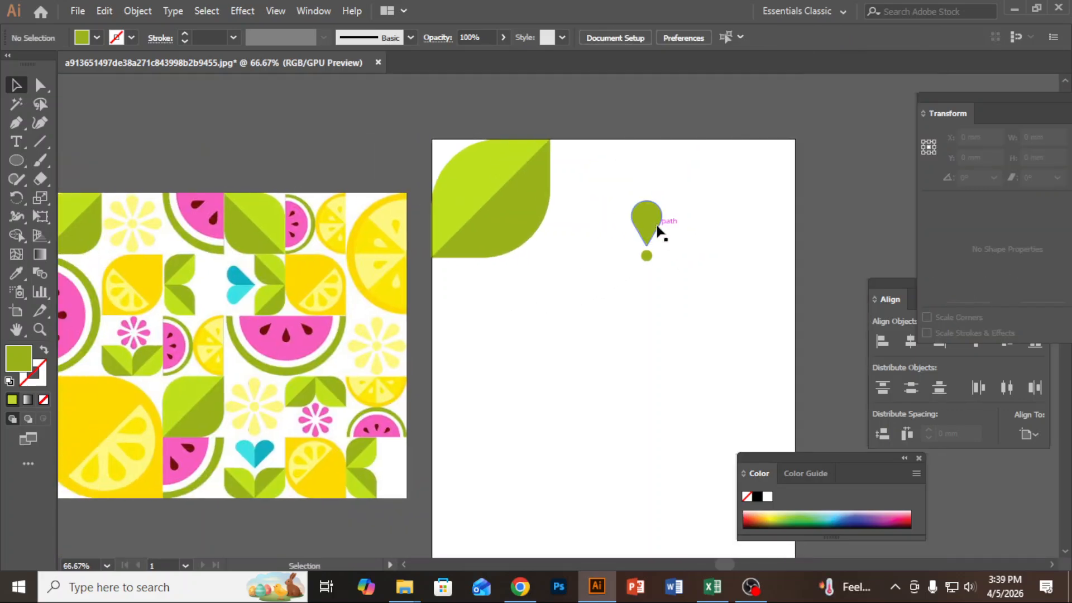
scroll(672, 201, up, 2)
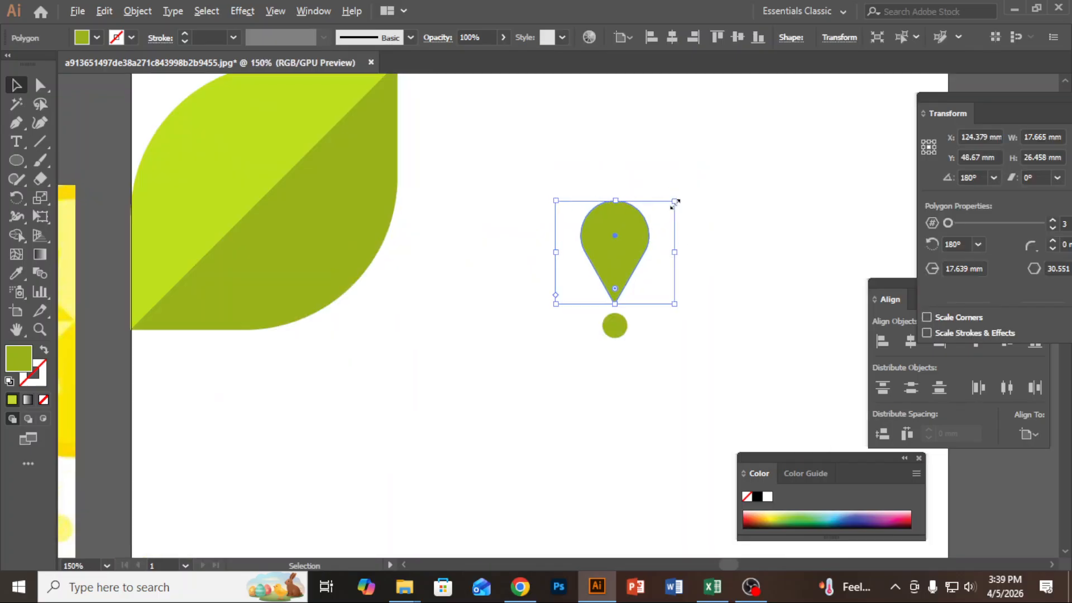
drag(675, 252, 651, 247)
drag(616, 201, 614, 170)
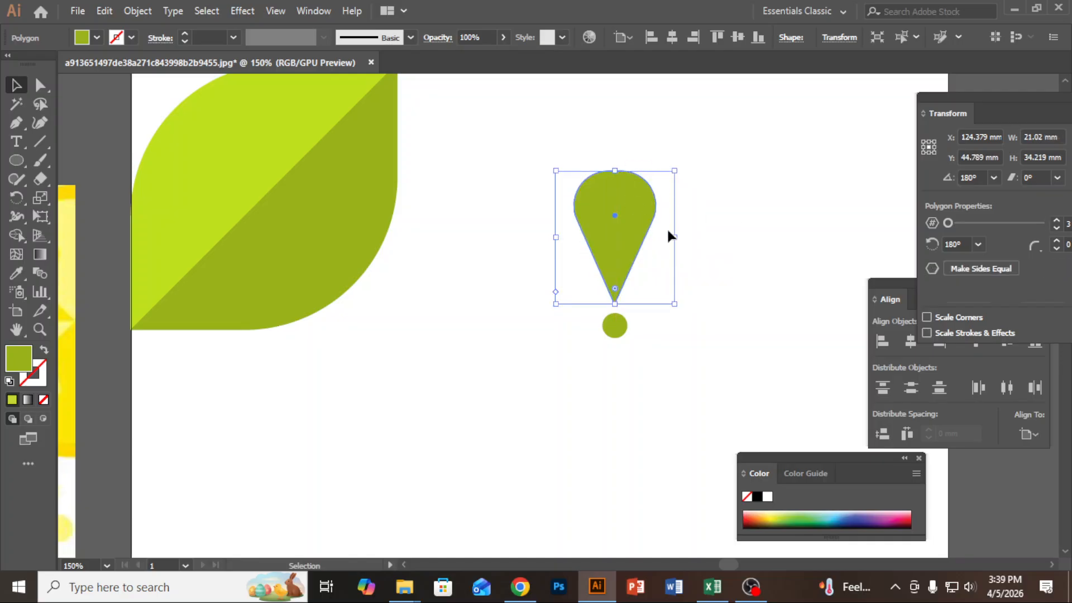
key(ctrl+z)
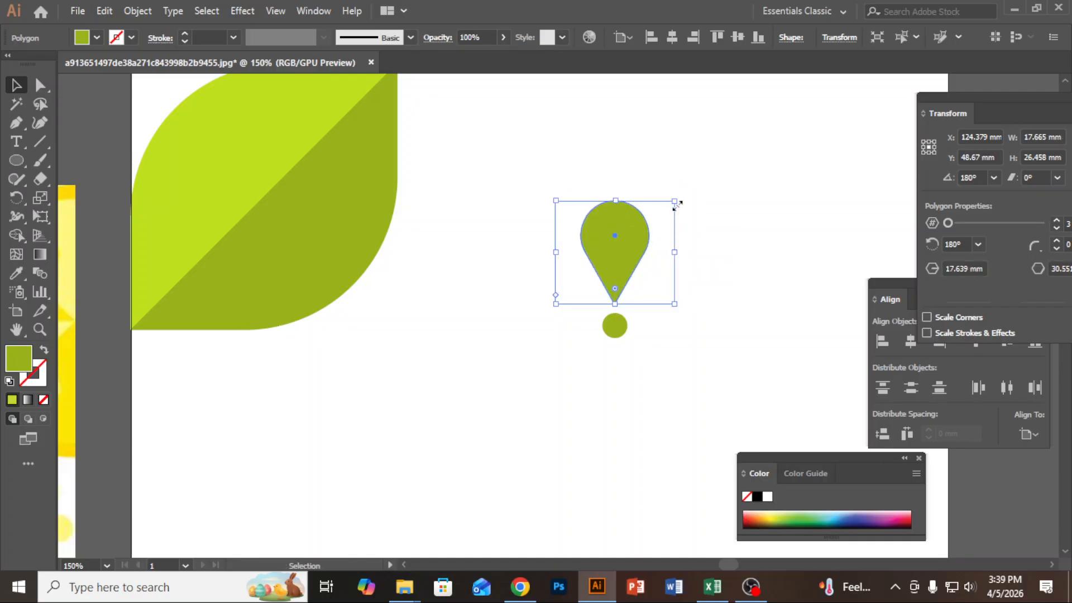
drag(675, 201, 642, 234)
Enlarge the circle slightly, keeping it centred below the teardrop's tip
click(621, 332)
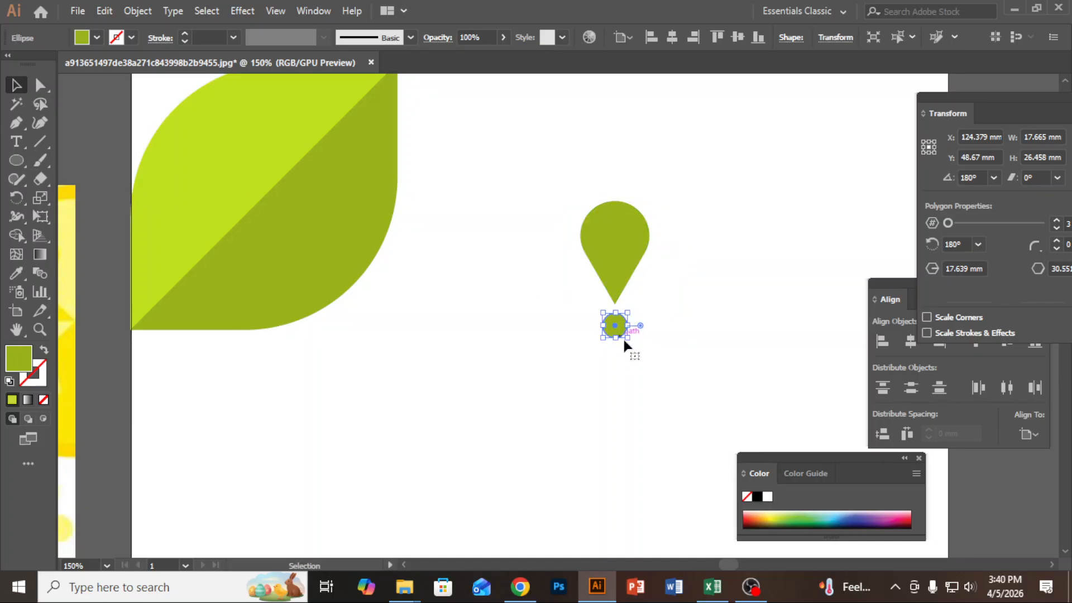
mouse_move(627, 337)
mouse_down()
mouse_move(634, 351)
mouse_move(613, 342)
mouse_up()
click(678, 277)
click(688, 268)
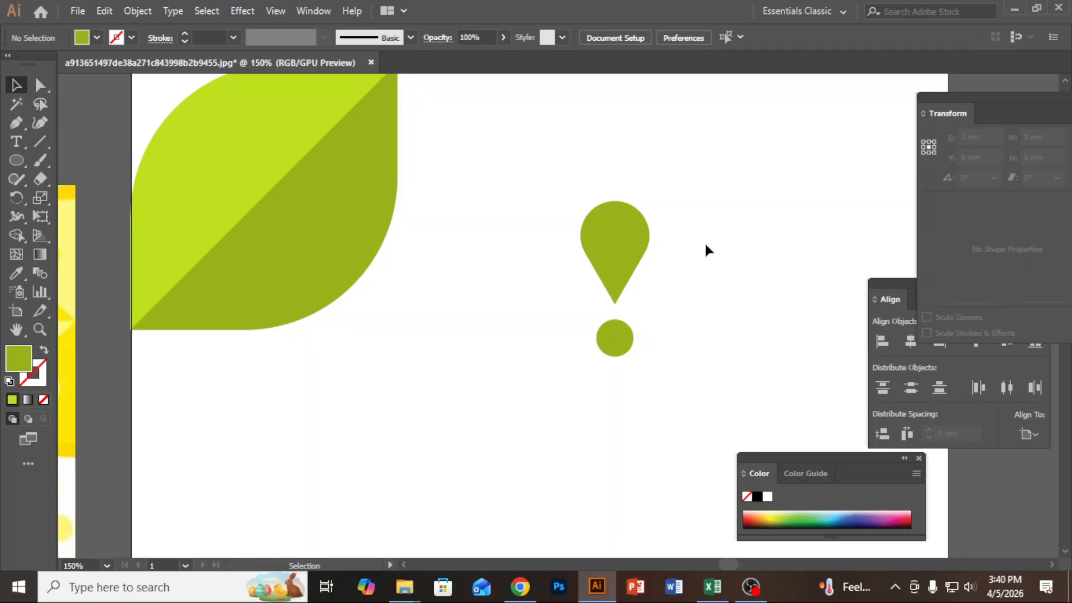
Reduce the rounding of the teardrop's two upper corners to widen its top
click(622, 240)
key(ctrl+plus)
key(ctrl+plus)
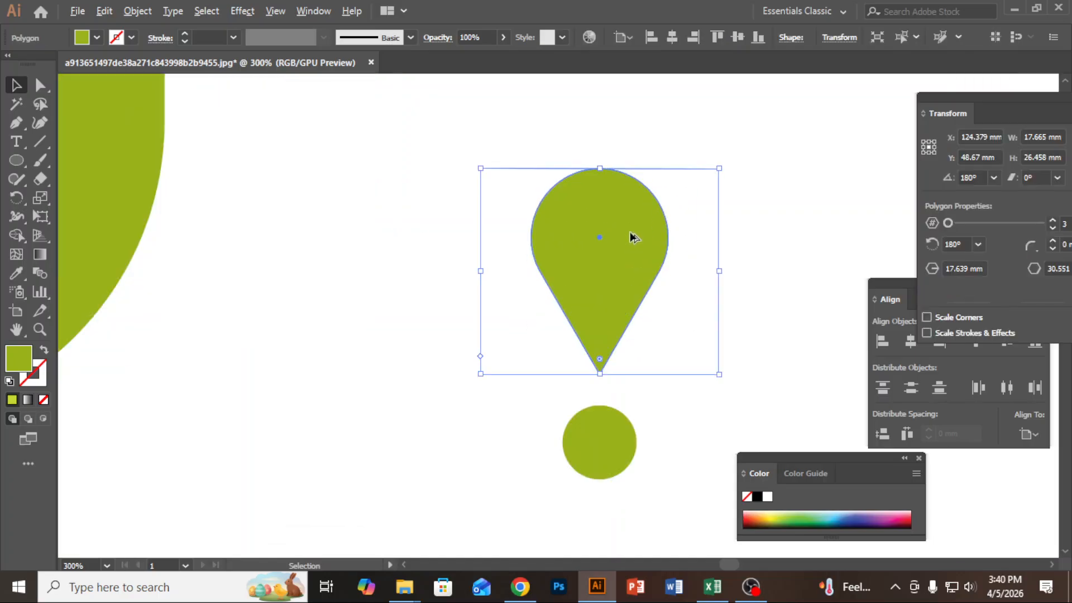
drag(719, 169, 648, 225)
click(40, 87)
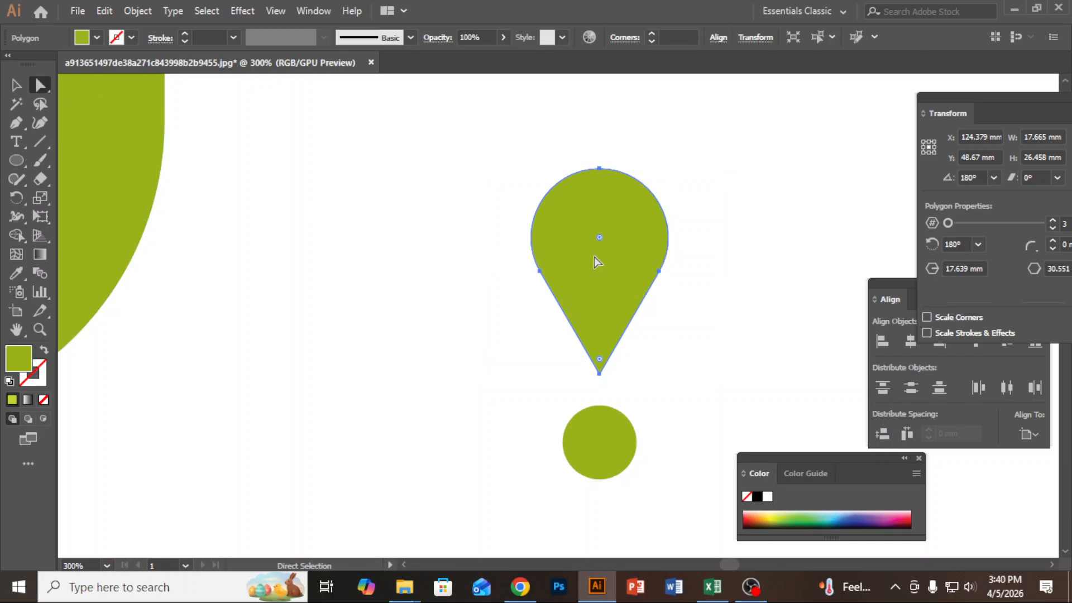
drag(599, 239, 655, 50)
Scale the teardrop down to about 11.66 by 17.46 mm and move it straight down, just above the circle
click(16, 85)
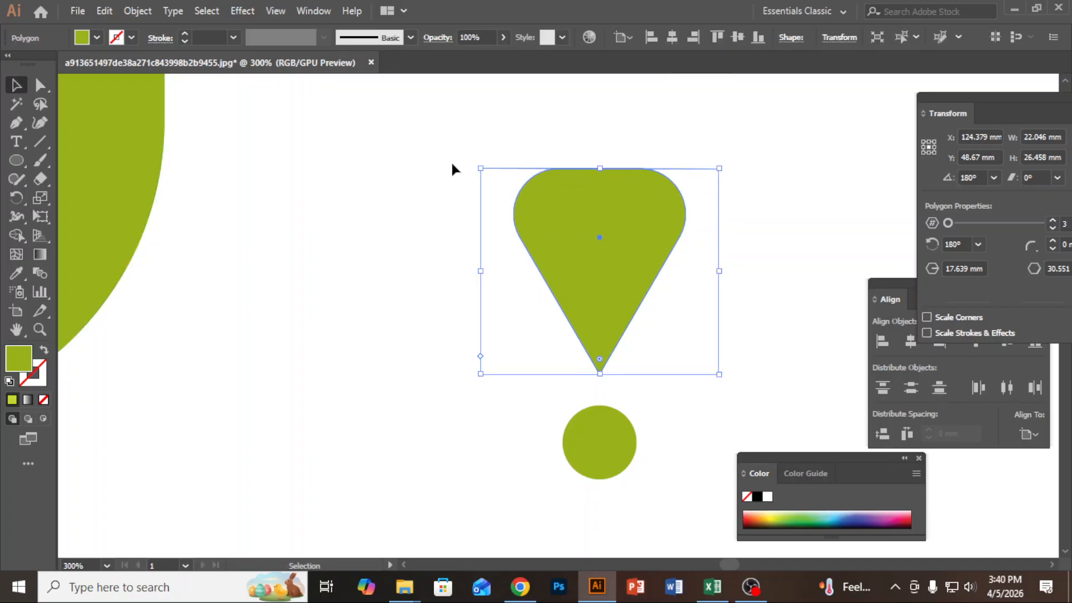
drag(719, 168, 680, 207)
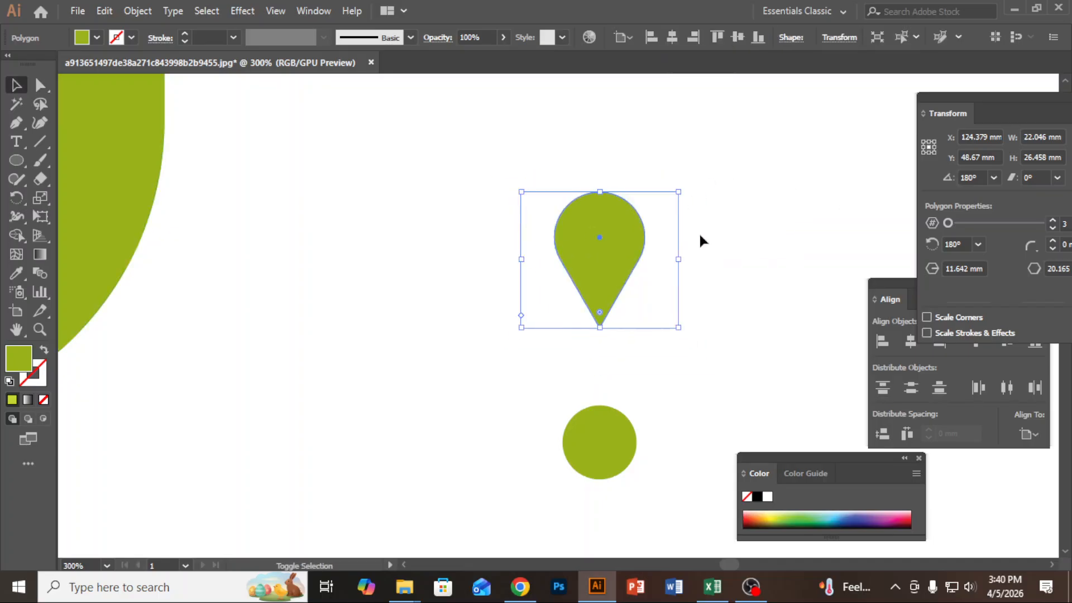
click(726, 278)
click(614, 221)
drag(610, 234, 608, 286)
click(727, 305)
Examine the yellow flower's petals and centre in the reference image and compare them with the drawn shapes
scroll(727, 304, down, 2)
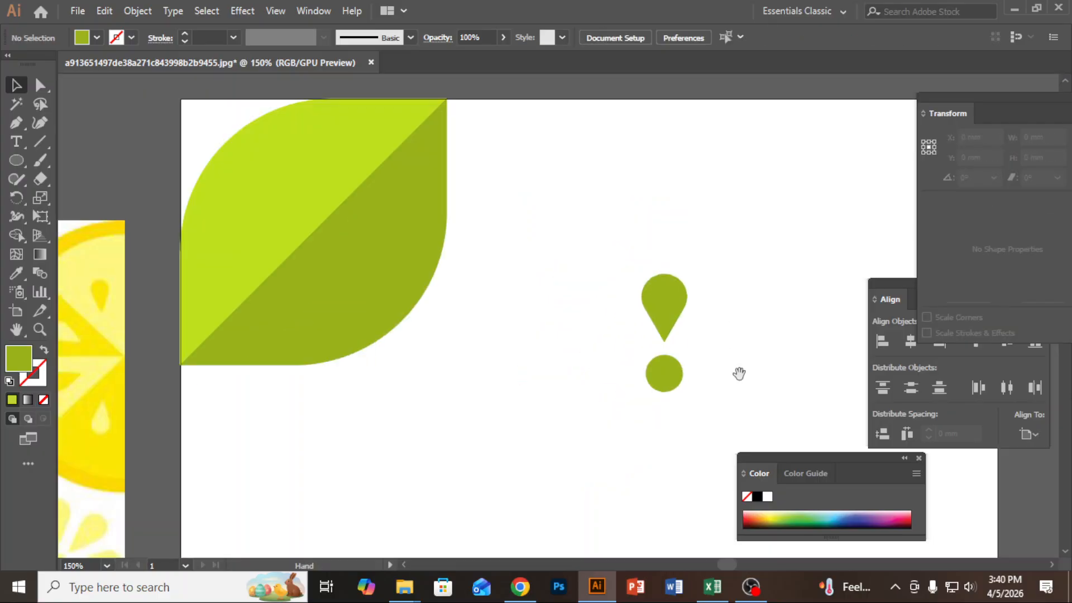
drag(739, 371, 653, 232)
scroll(672, 246, down, 1)
scroll(704, 260, down, 1)
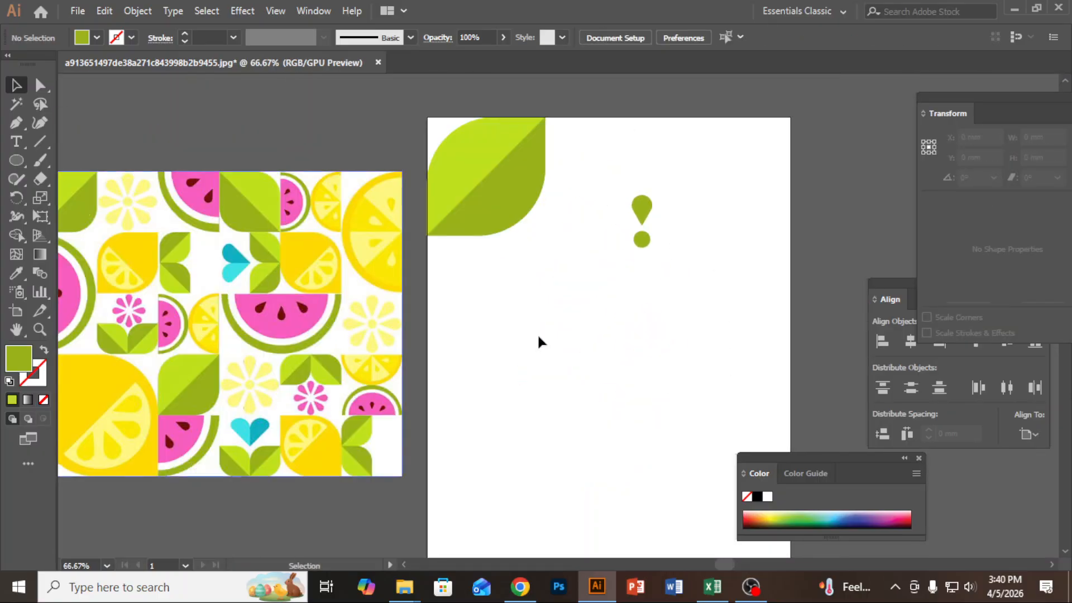
scroll(129, 200, up, 2)
drag(219, 228, 462, 265)
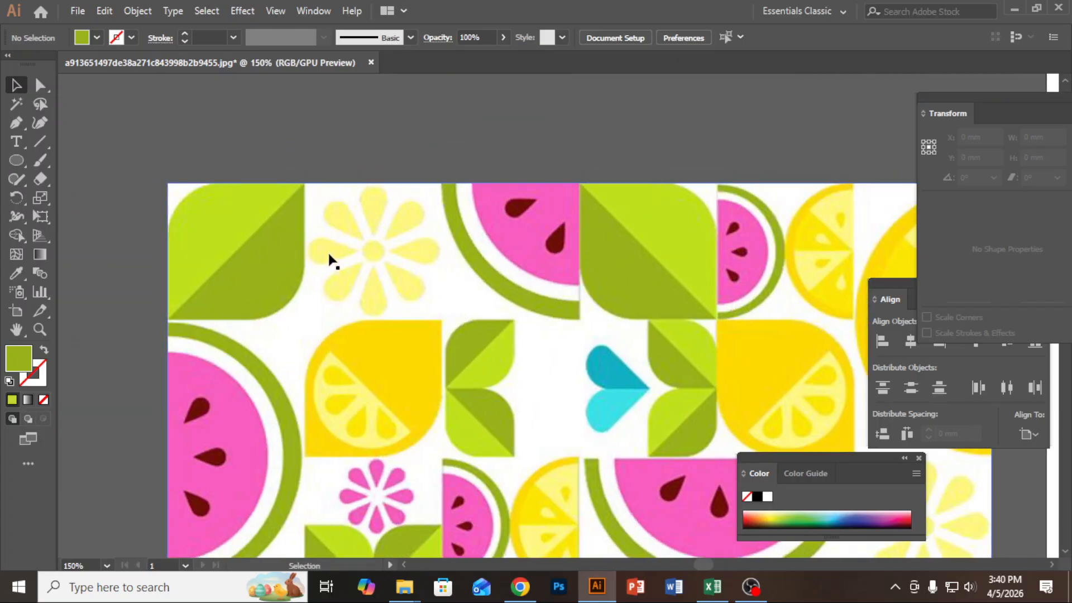
scroll(452, 277, down, 3)
scroll(510, 307, right, 10)
scroll(502, 227, down, 2)
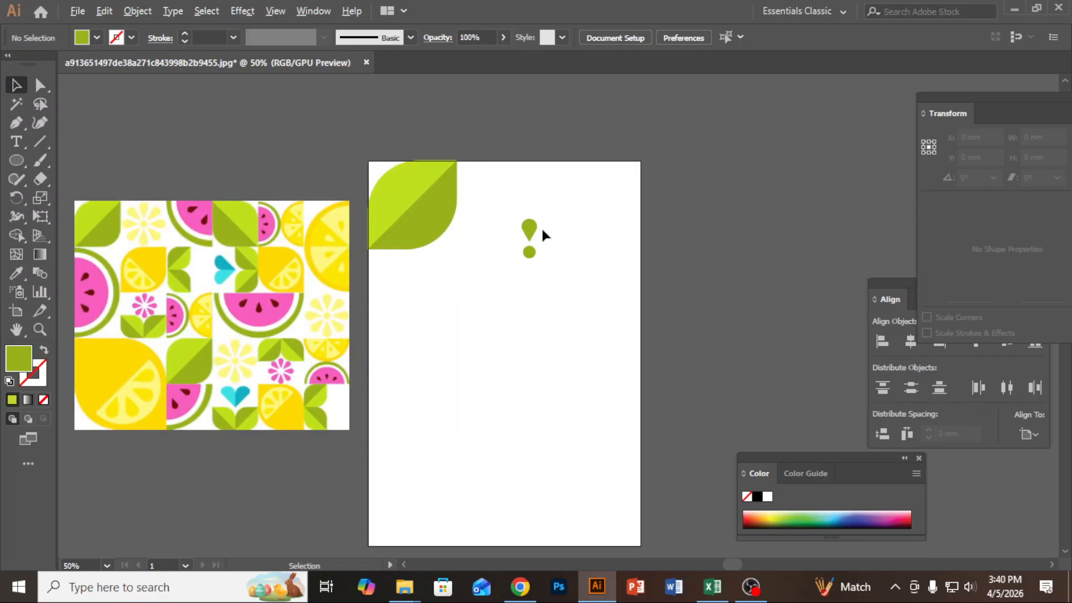
Create a copy of the teardrop rotated by 360/8 (45°) about the circle's centre
scroll(541, 229, up, 2)
click(511, 225)
scroll(561, 281, up, 2)
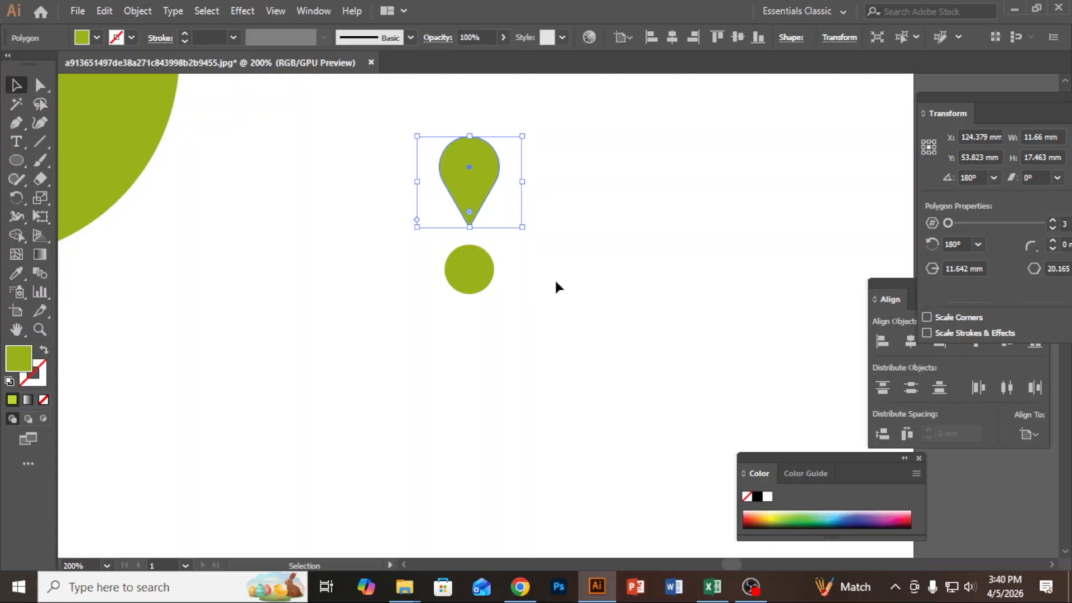
click(16, 198)
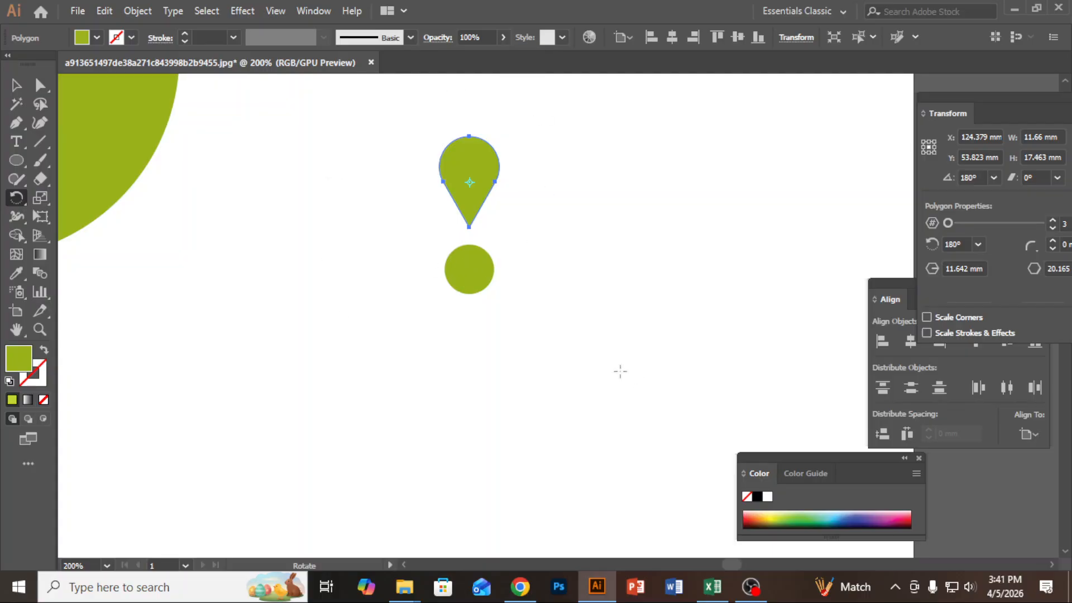
scroll(557, 362, up, 2)
drag(536, 230, 581, 376)
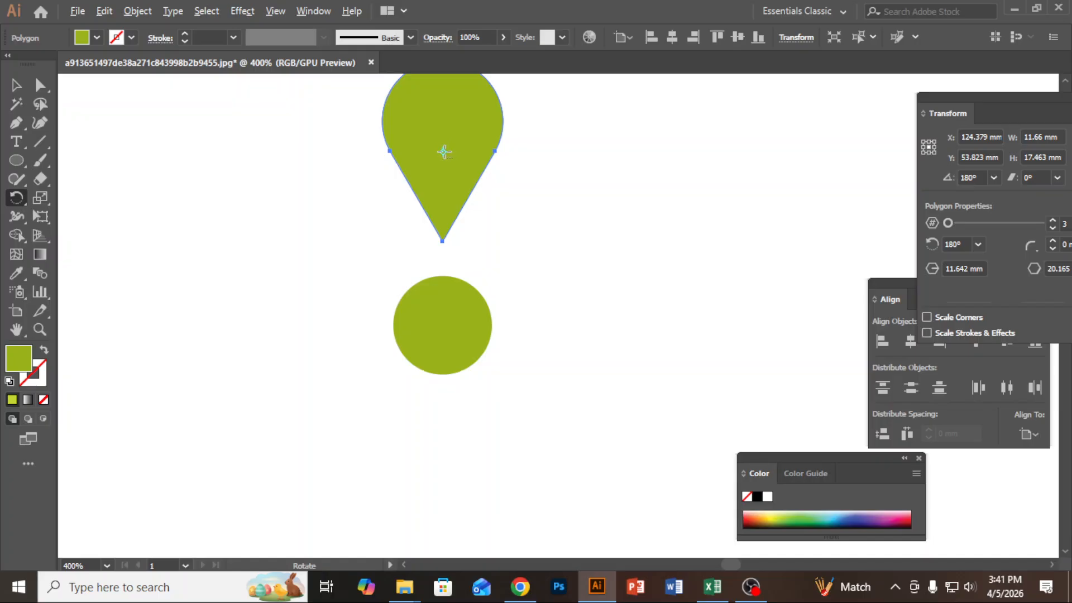
scroll(450, 159, down, 2)
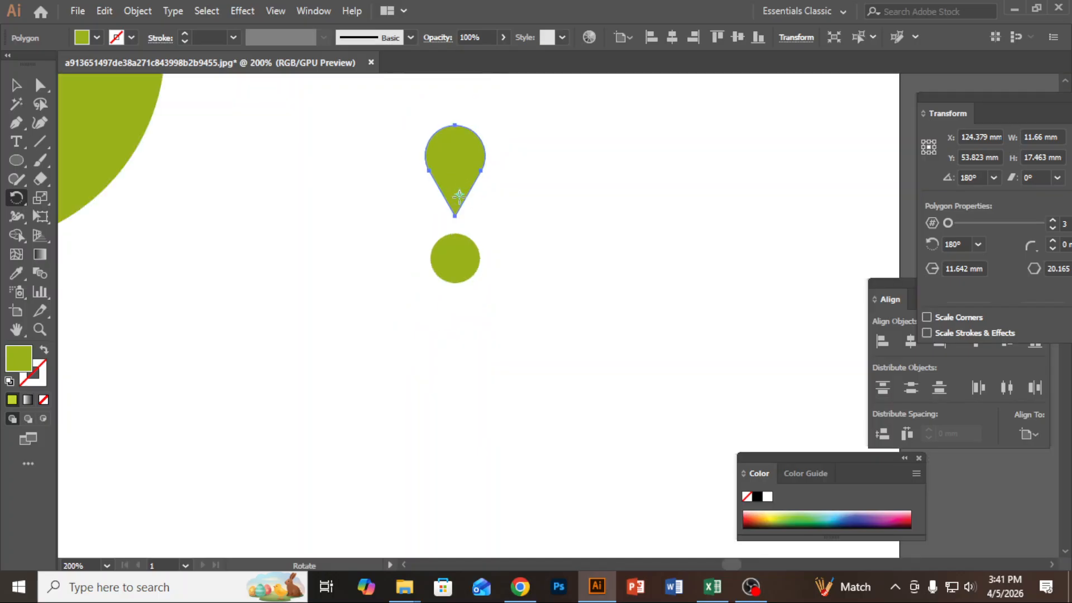
click(453, 262)
alt+click(455, 257)
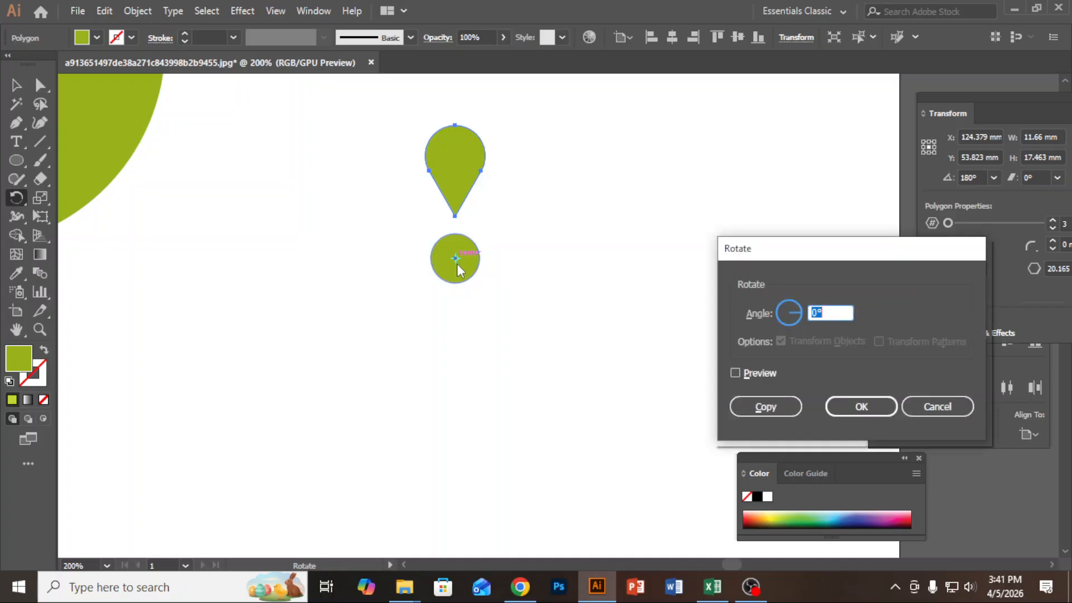
drag(797, 257, 655, 153)
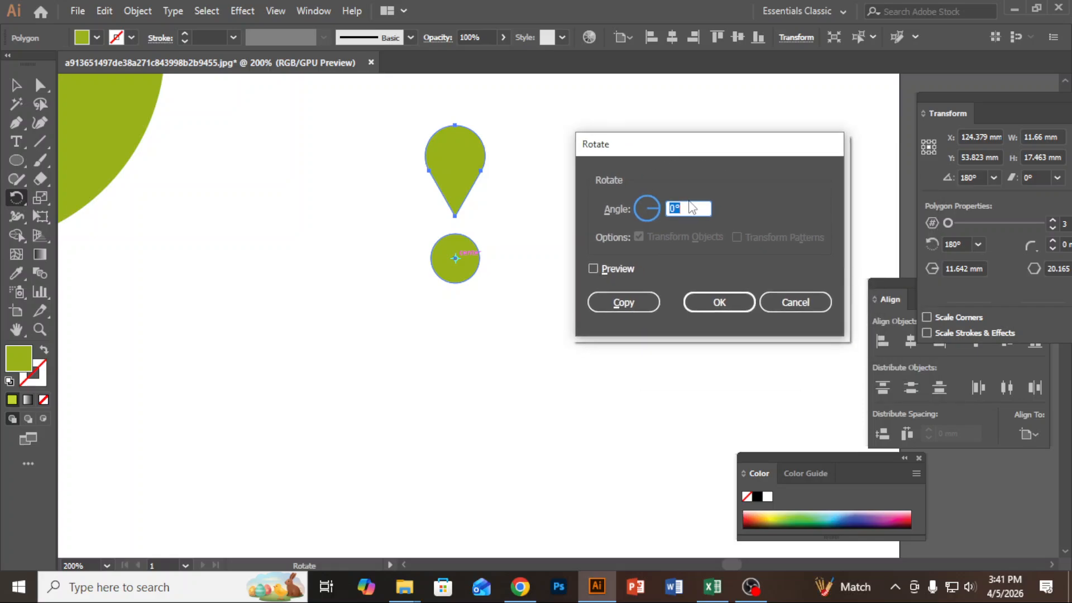
text(360/8)
click(593, 269)
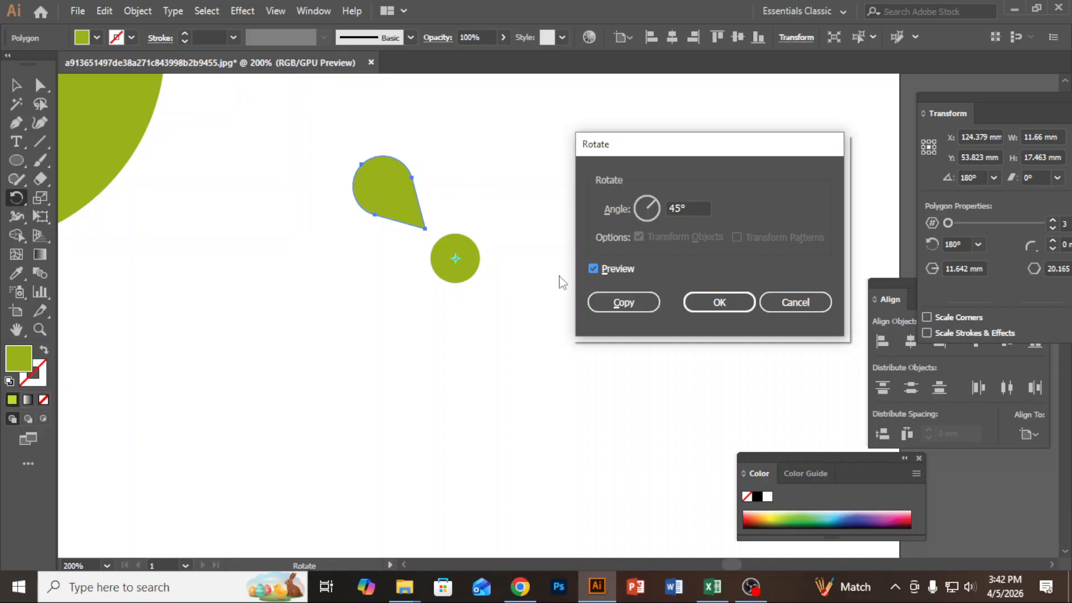
click(624, 303)
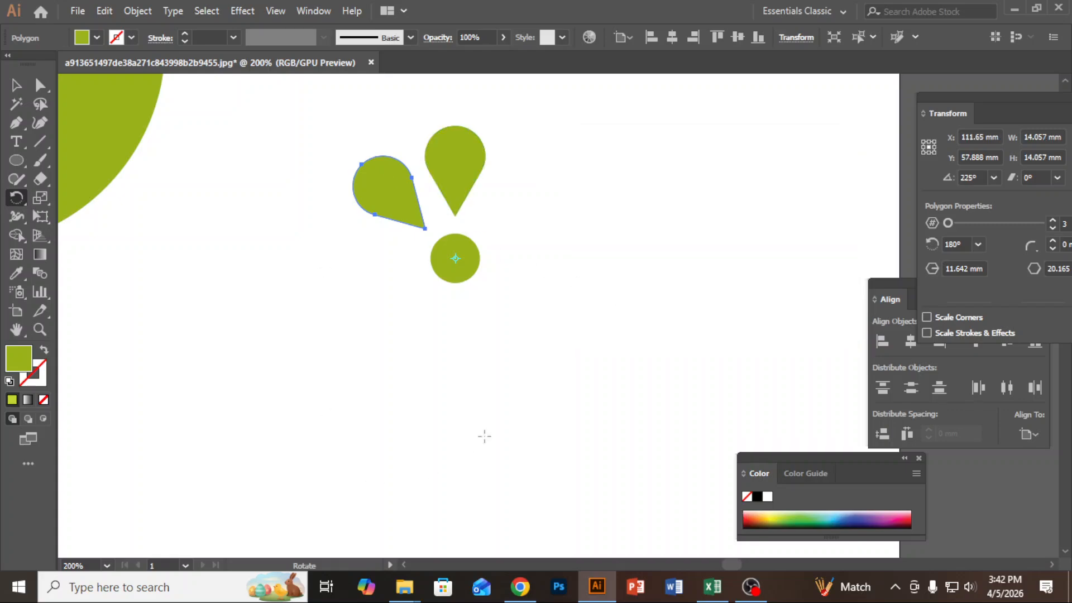
Repeat the rotated copy six more times to complete the ring of eight petals around the circle
key(v)
key(ctrl+d)
key(ctrl+d)
key(ctrl+d)
key(ctrl+d)
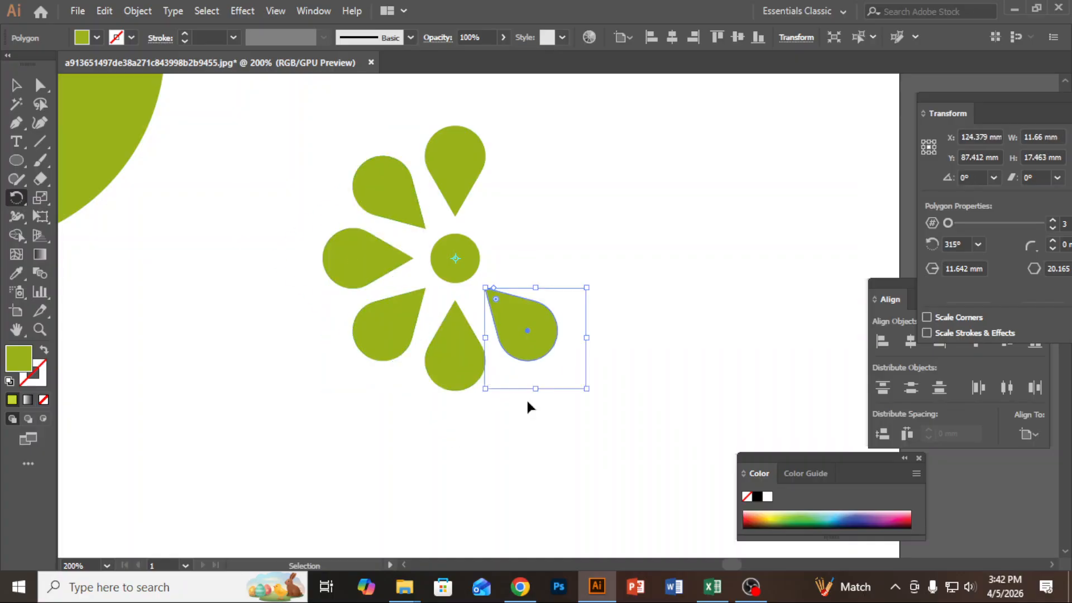
key(ctrl+d)
key(ctrl+d)
key(r)
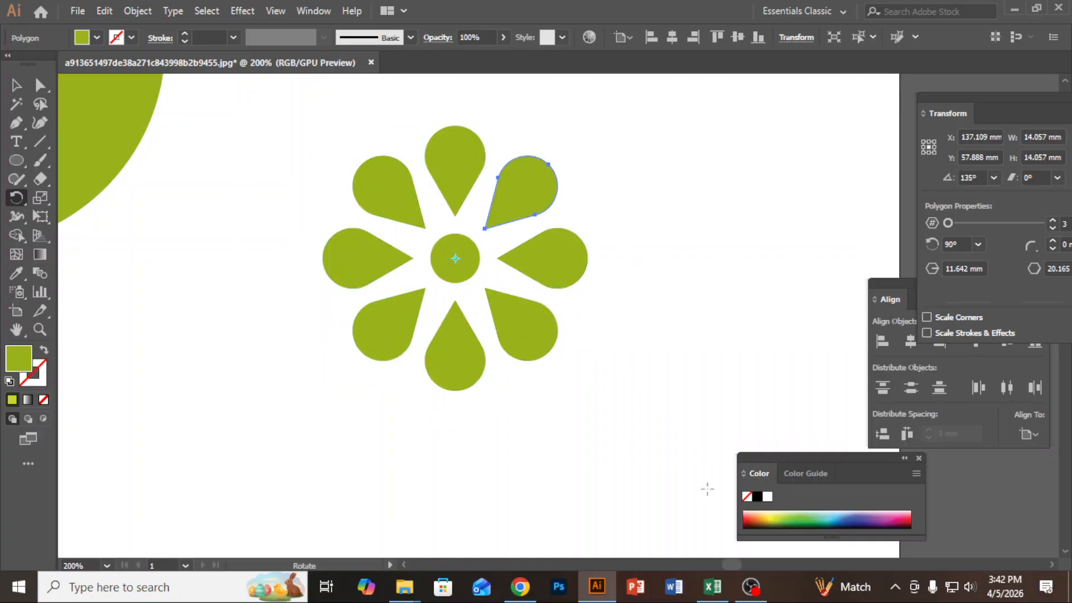
key(v)
click(561, 444)
scroll(562, 444, down, 2)
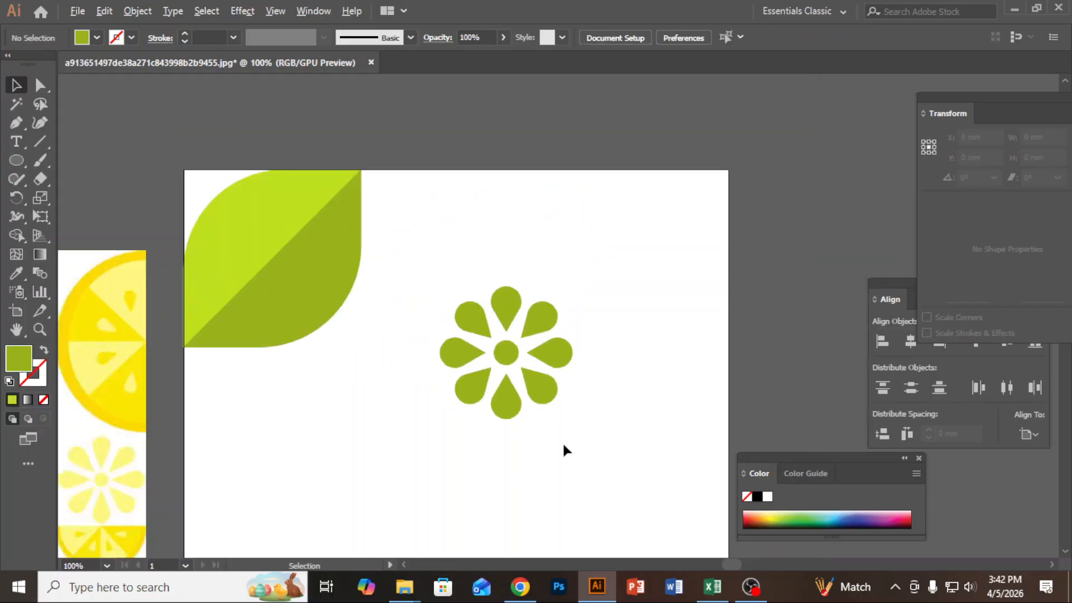
Group the eight petals and the centre circle of the flower
scroll(561, 445, down, 1)
drag(463, 422, 551, 359)
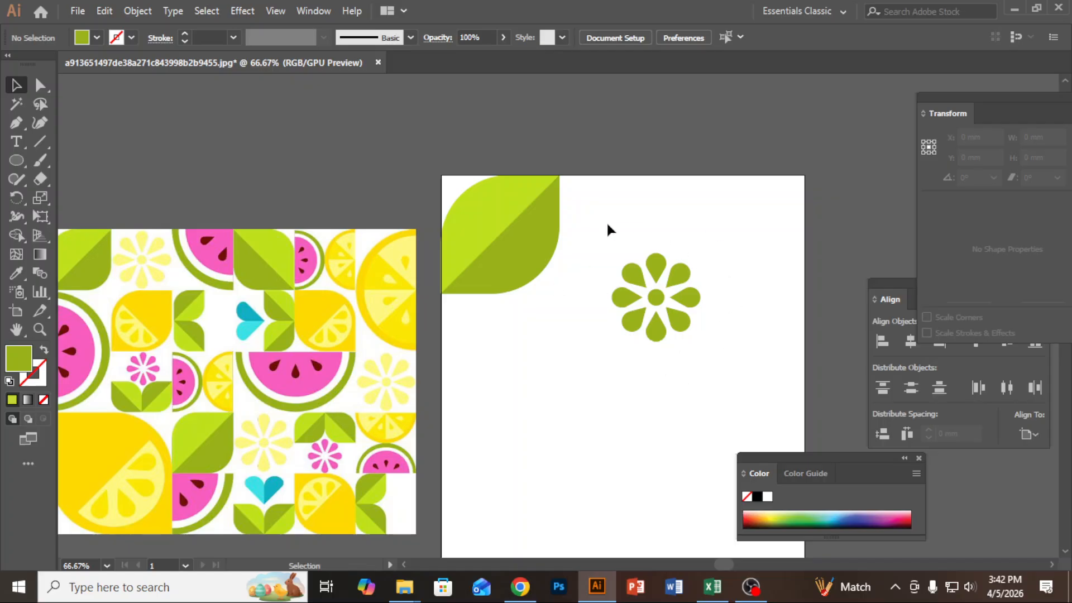
drag(590, 228, 727, 381)
key(a)
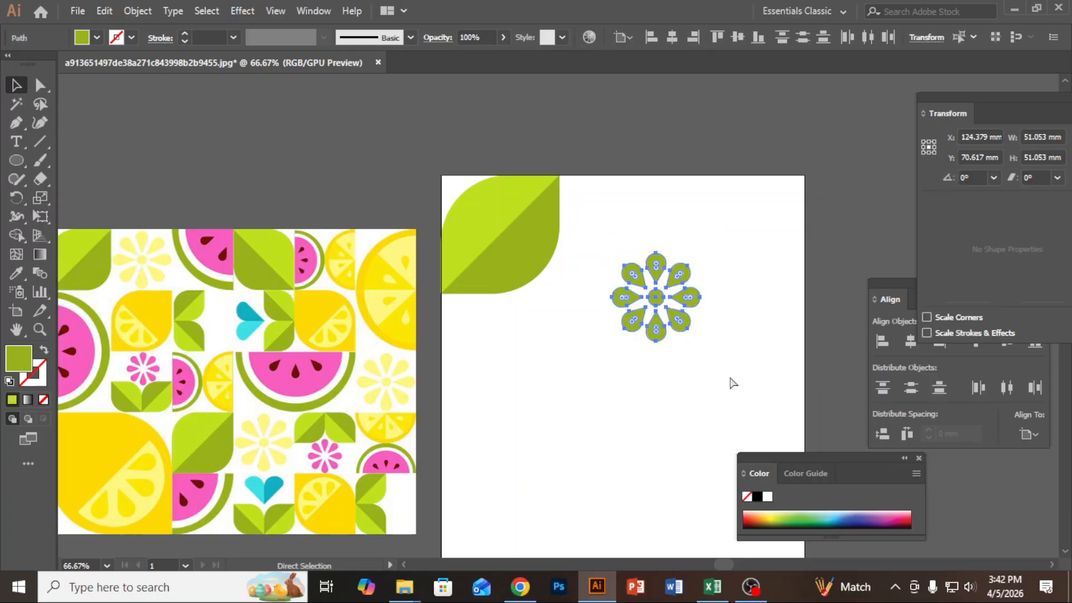
key(ctrl+g)
key(v)
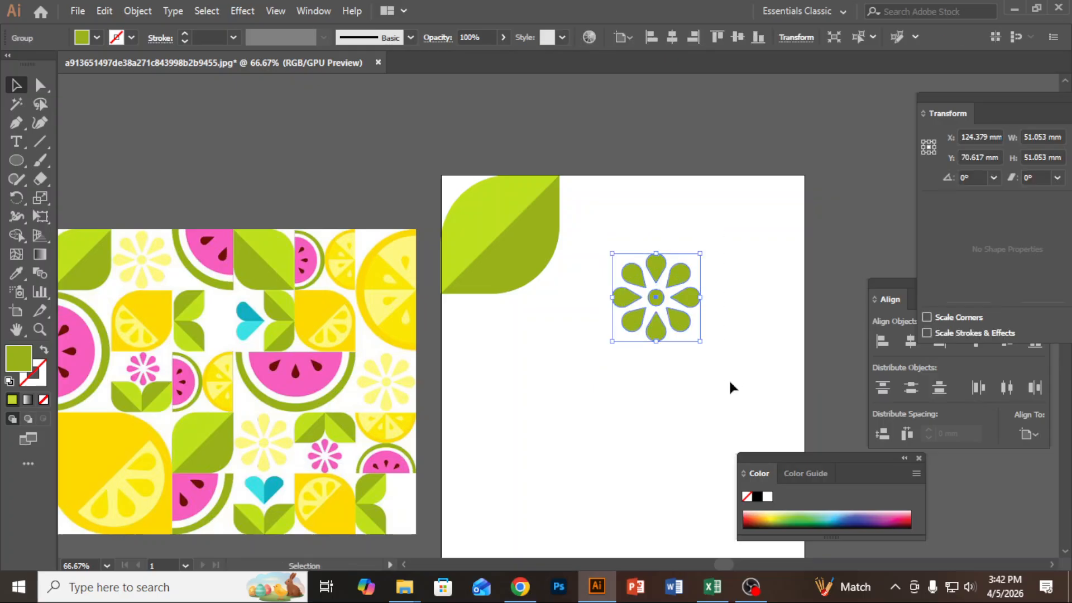
Recolour the flower group with the pale yellow sampled from the yellow flower in the reference image
key(i)
click(148, 253)
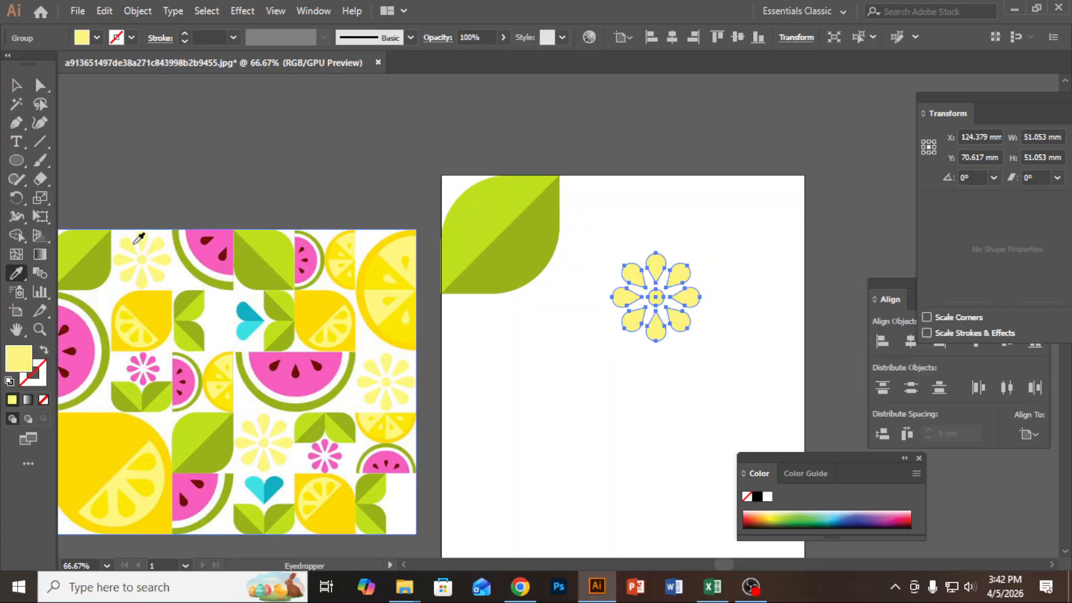
click(16, 86)
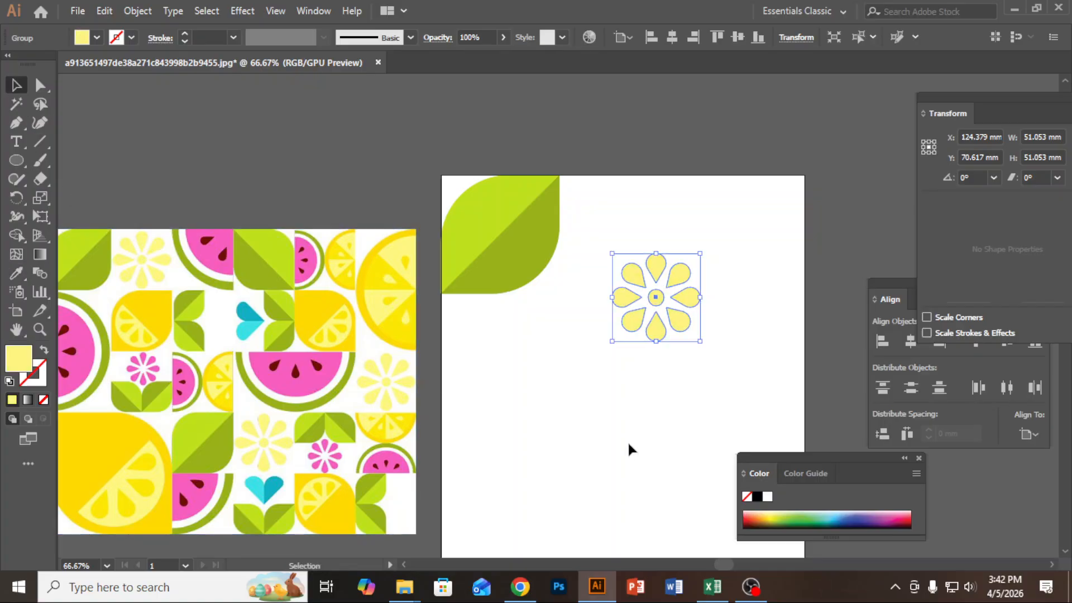
click(614, 397)
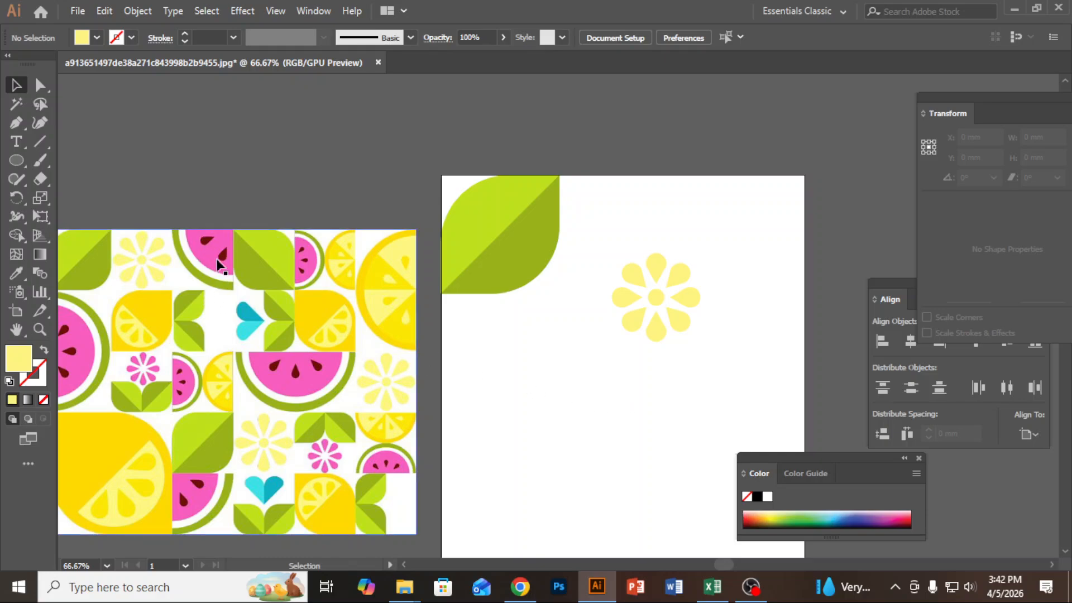
drag(240, 270, 323, 257)
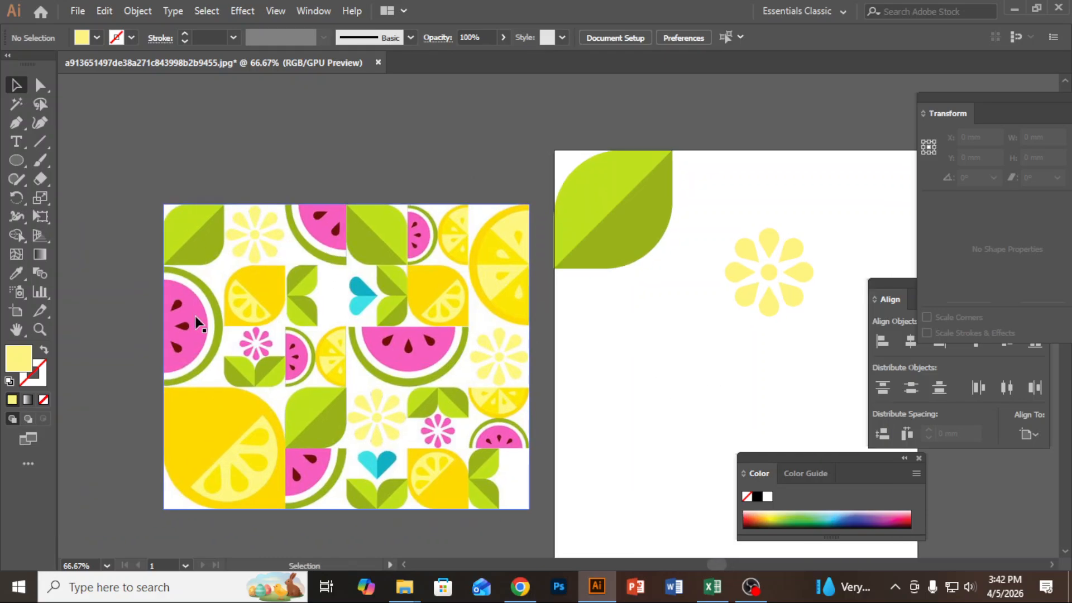
drag(569, 377, 521, 376)
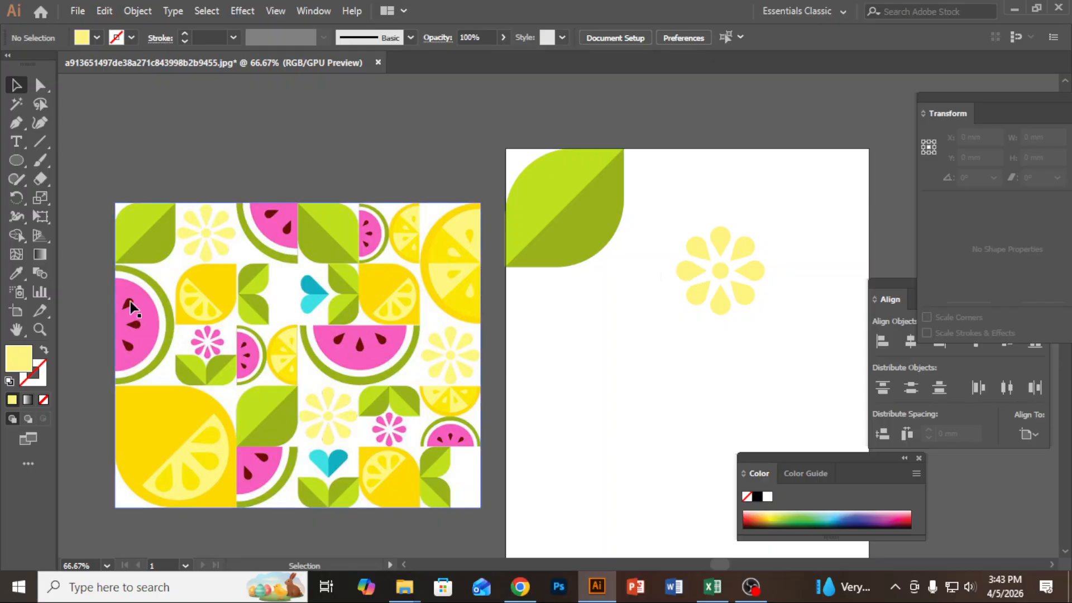
drag(605, 340, 509, 274)
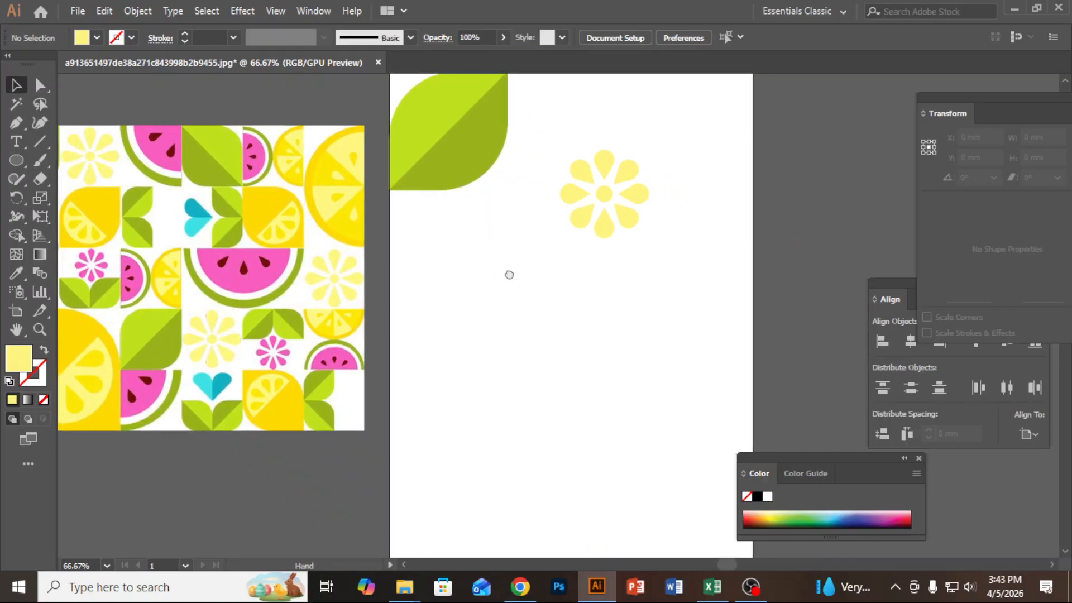
click(751, 586)
click(1019, 345)
click(1019, 344)
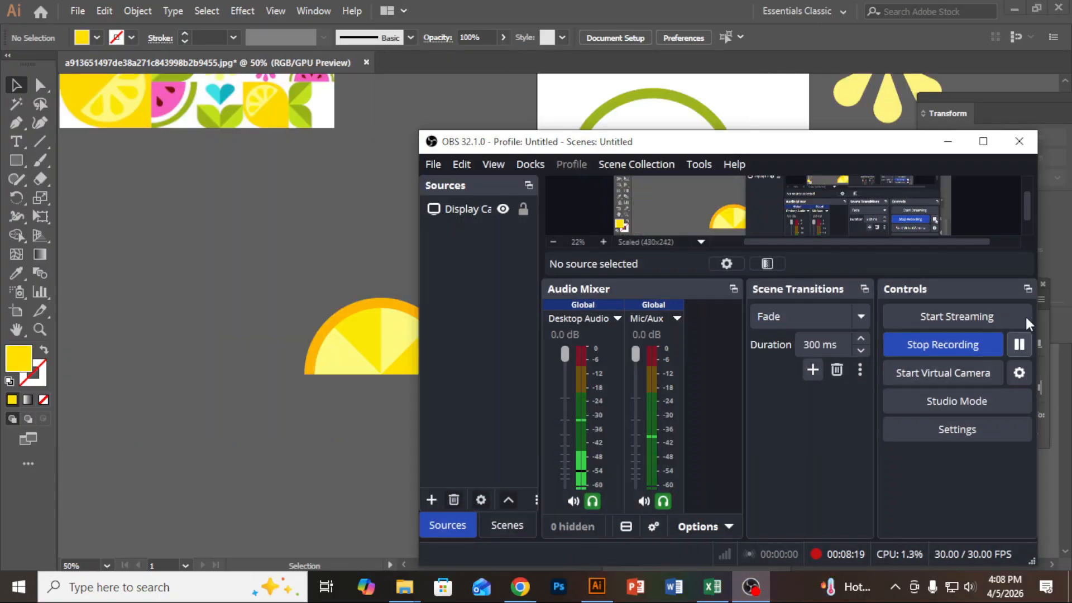
click(946, 147)
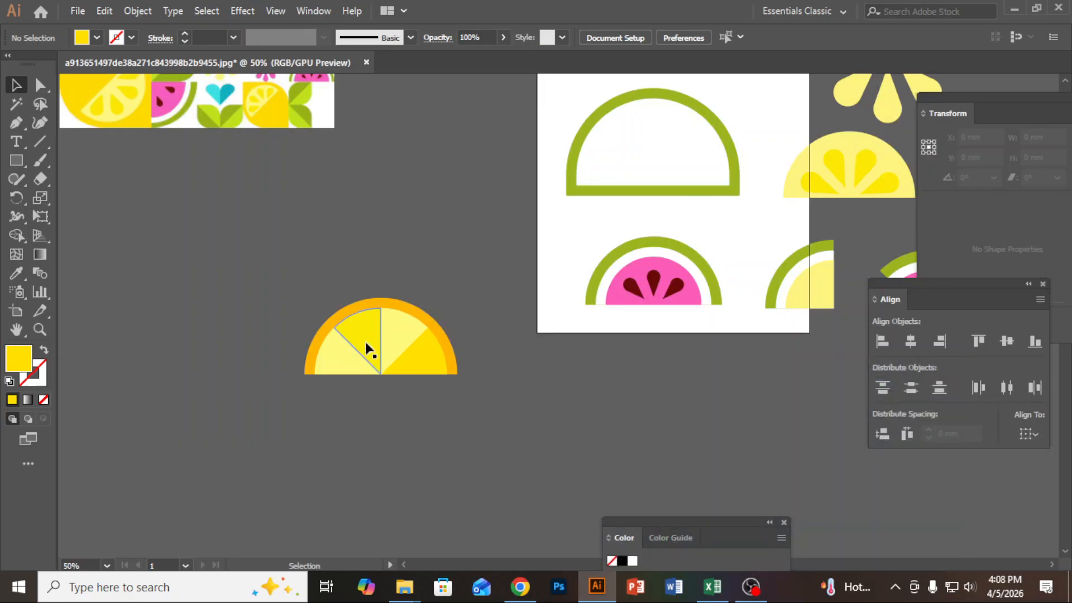
drag(368, 329, 358, 374)
key(ctrl+z)
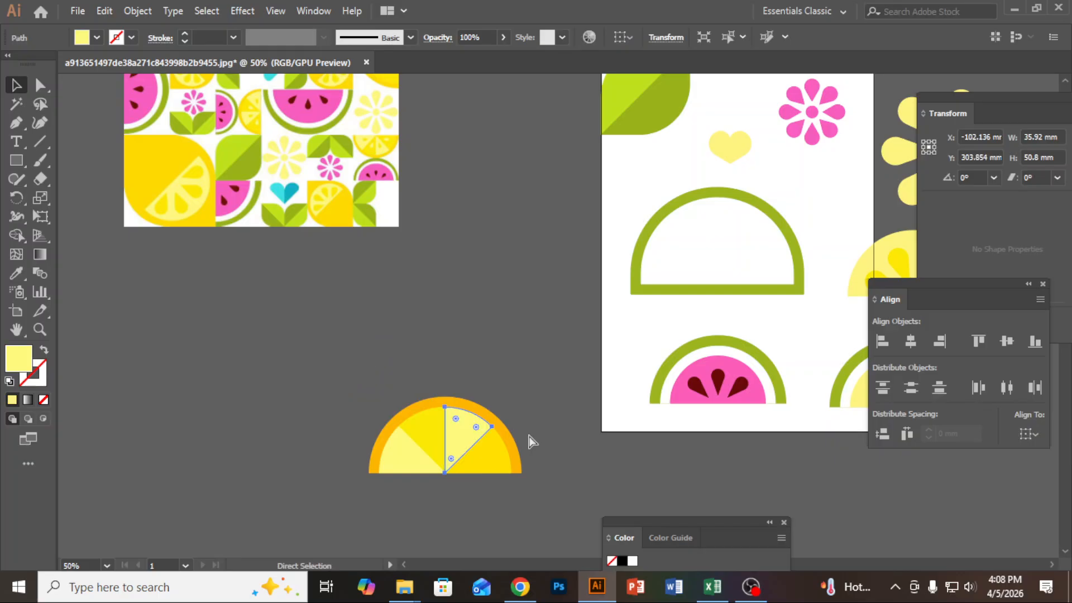
drag(474, 438, 291, 358)
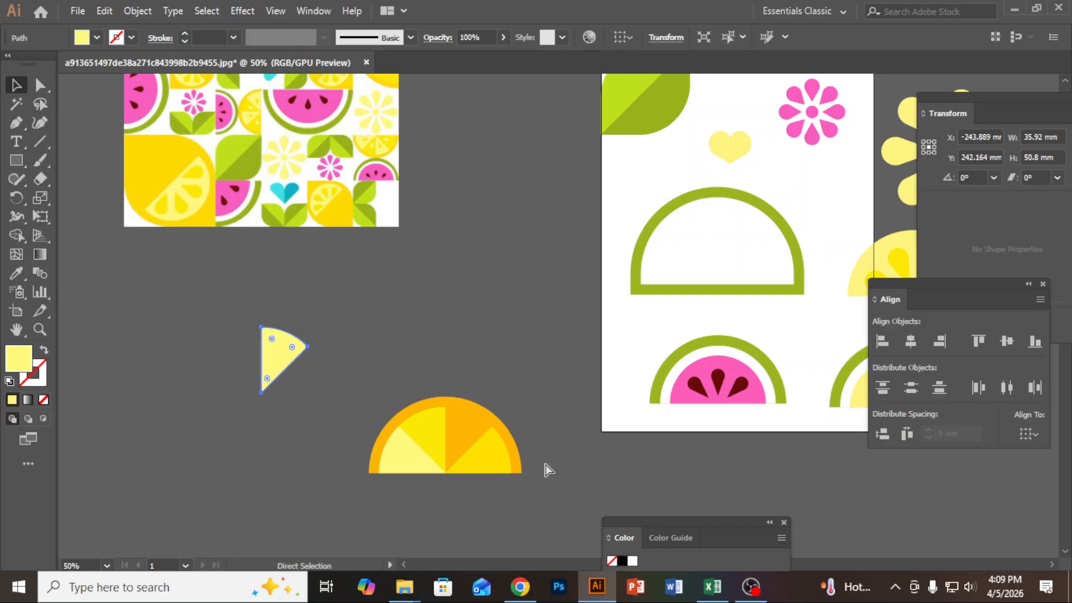
key(ctrl+z)
Move the complete half citrus slice up and to the left to clear space for a new circle
click(313, 364)
drag(508, 472, 217, 358)
click(111, 200)
Draw a pale yellow circle about 117.3 mm in diameter beside the half citrus slice
drag(16, 160, 67, 196)
drag(357, 373, 434, 431)
click(17, 85)
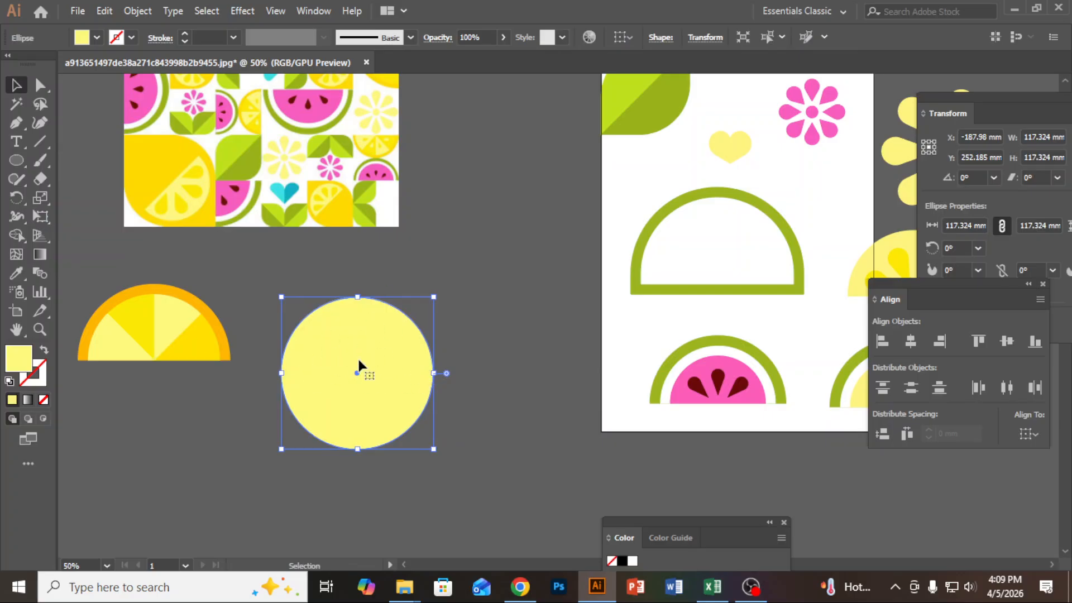
Create a concentric copy of the circle enlarged to about 140.3 mm and fill it with the orange of the half slice's rind
key(a)
drag(434, 374, 448, 317)
key(i)
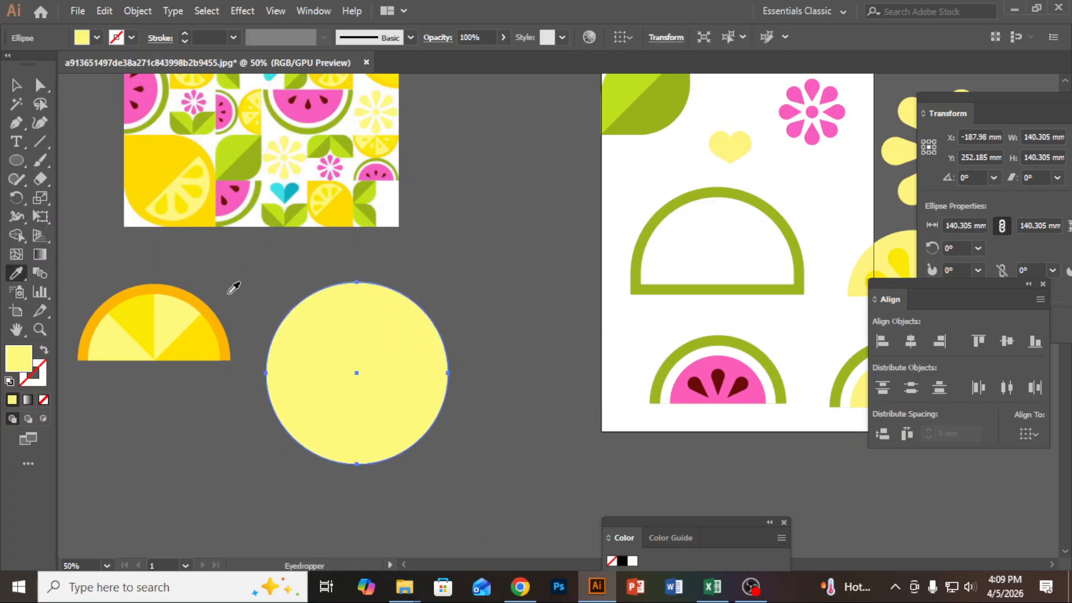
click(211, 298)
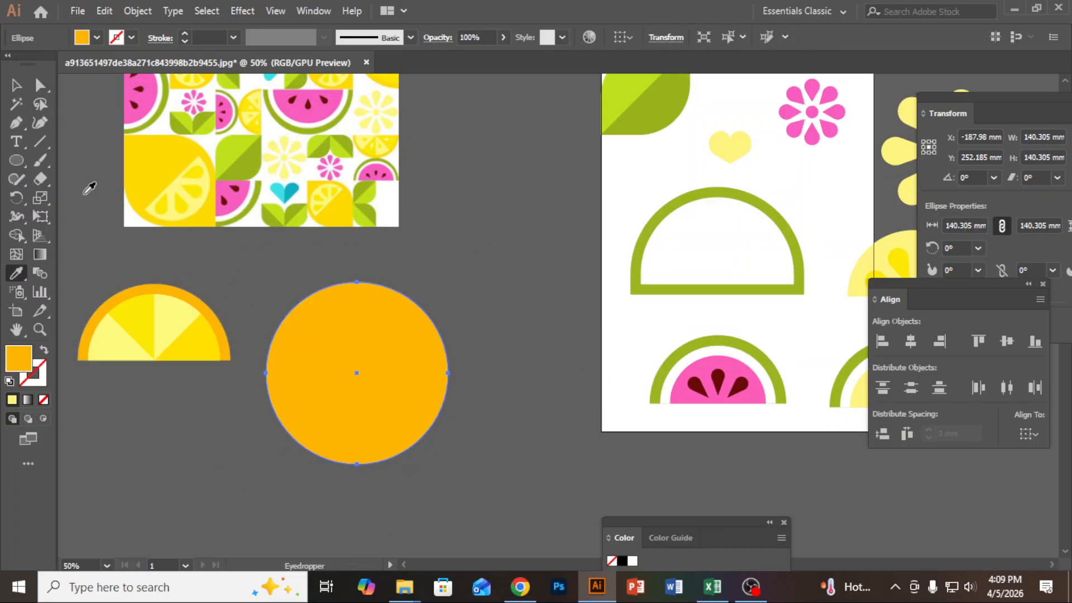
click(16, 85)
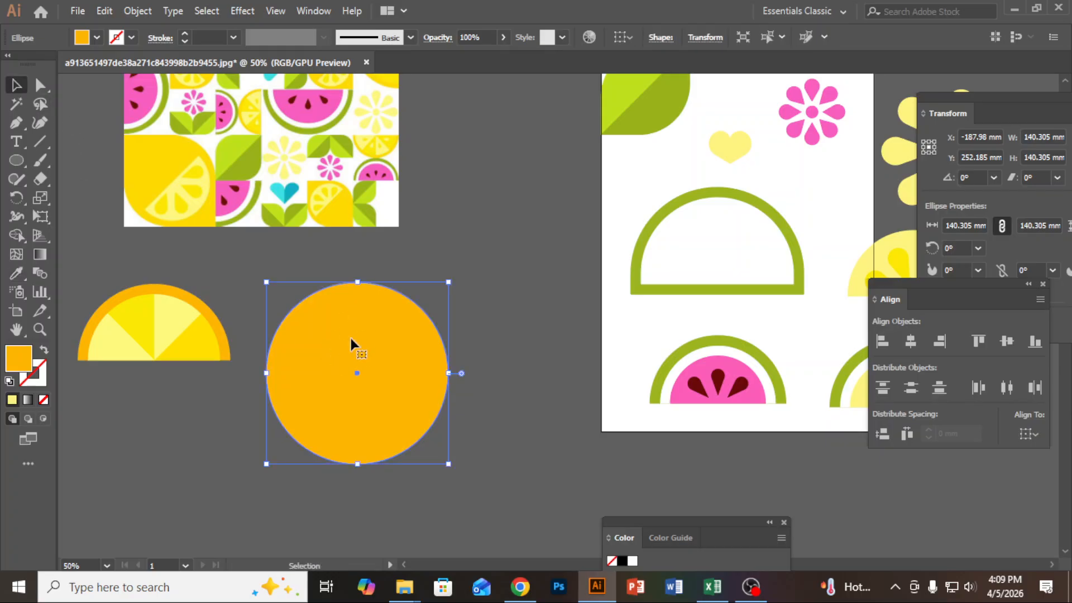
Send the larger orange circle to the back, behind the pale yellow circle
right_click(366, 328)
mouse_move(415, 246)
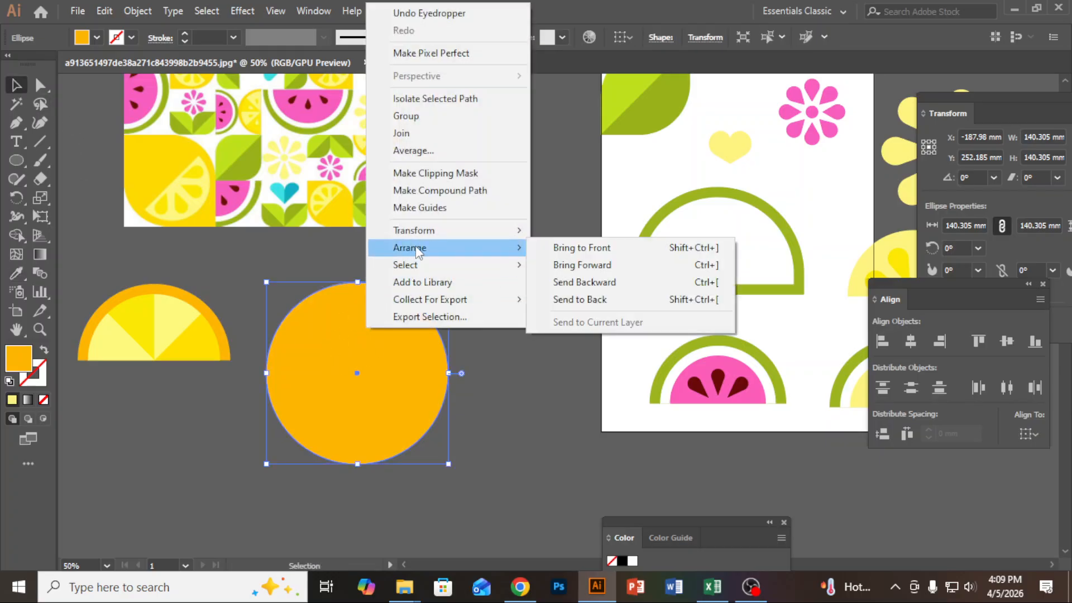
click(587, 309)
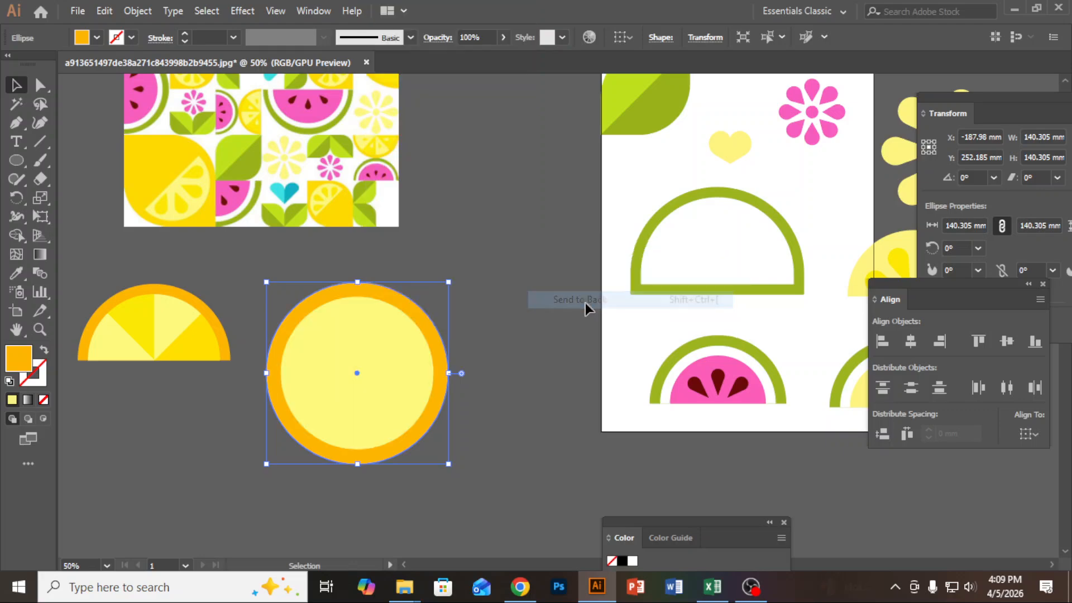
click(519, 373)
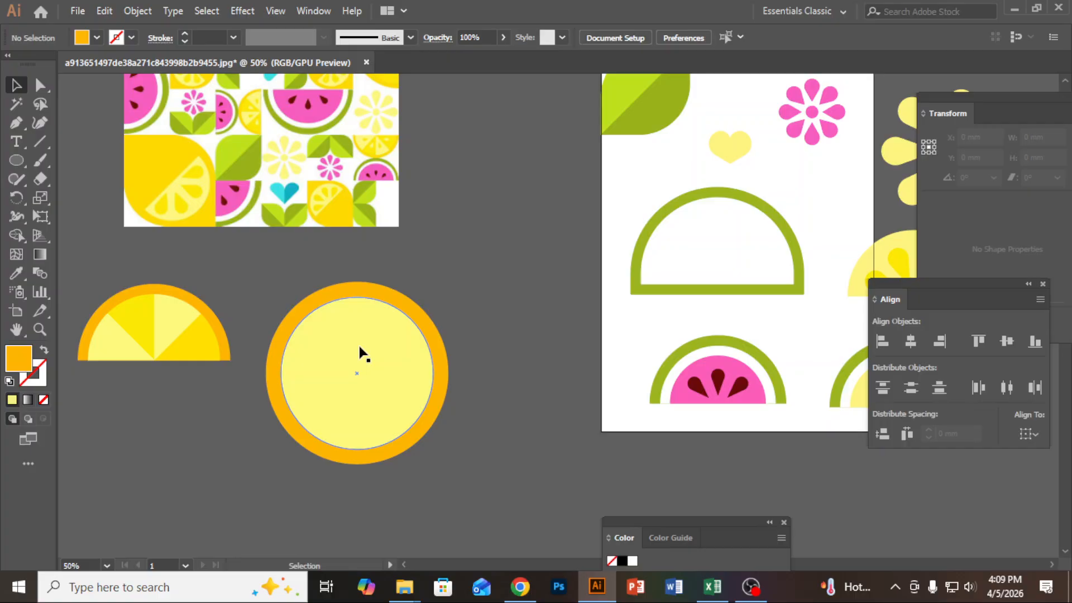
click(42, 144)
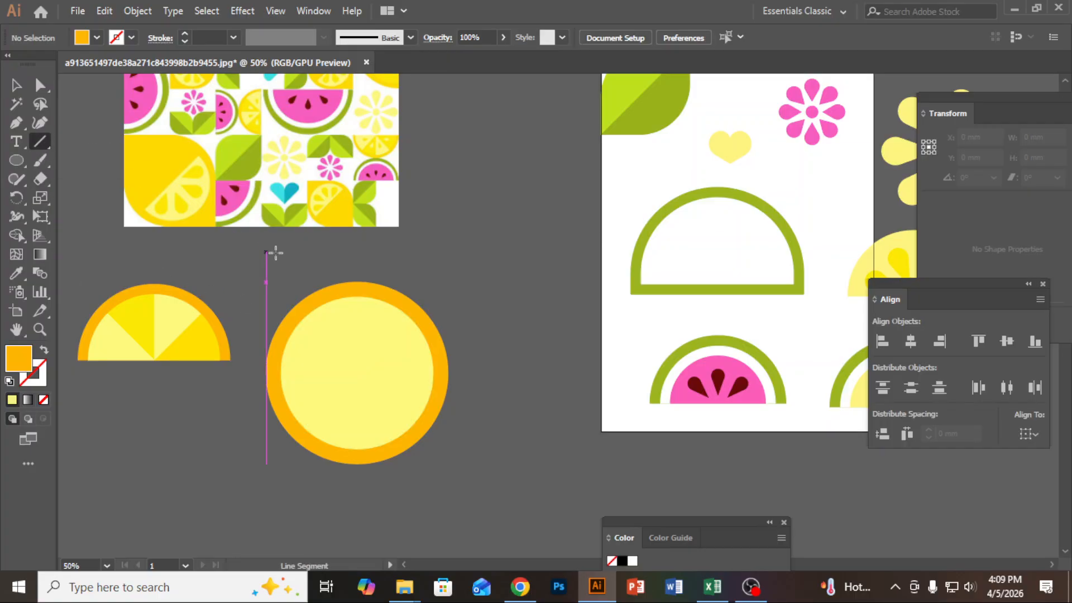
drag(357, 264, 354, 503)
click(16, 85)
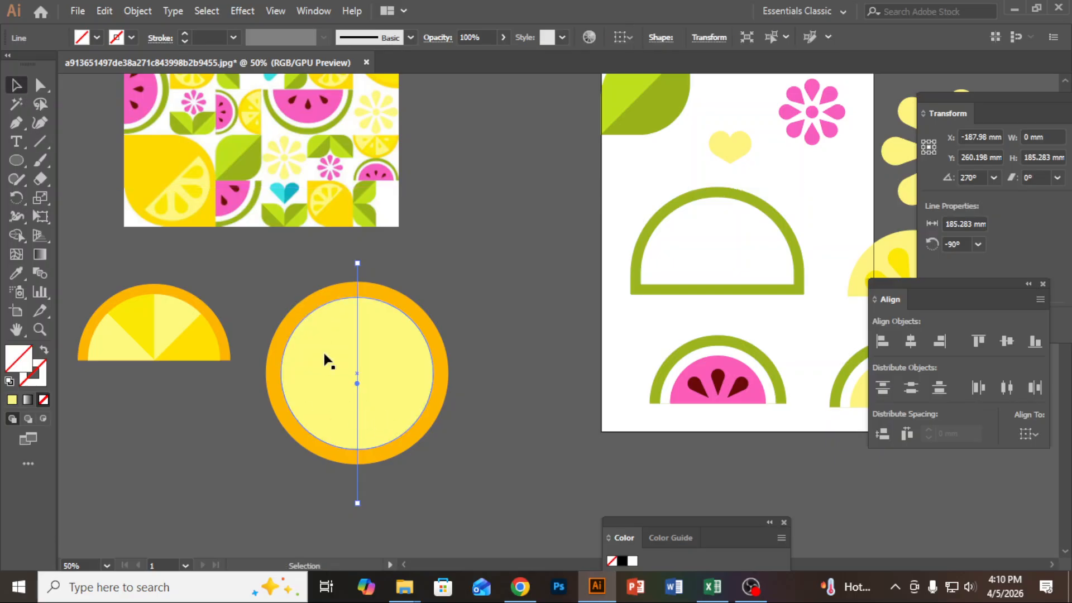
scroll(359, 391, up, 2)
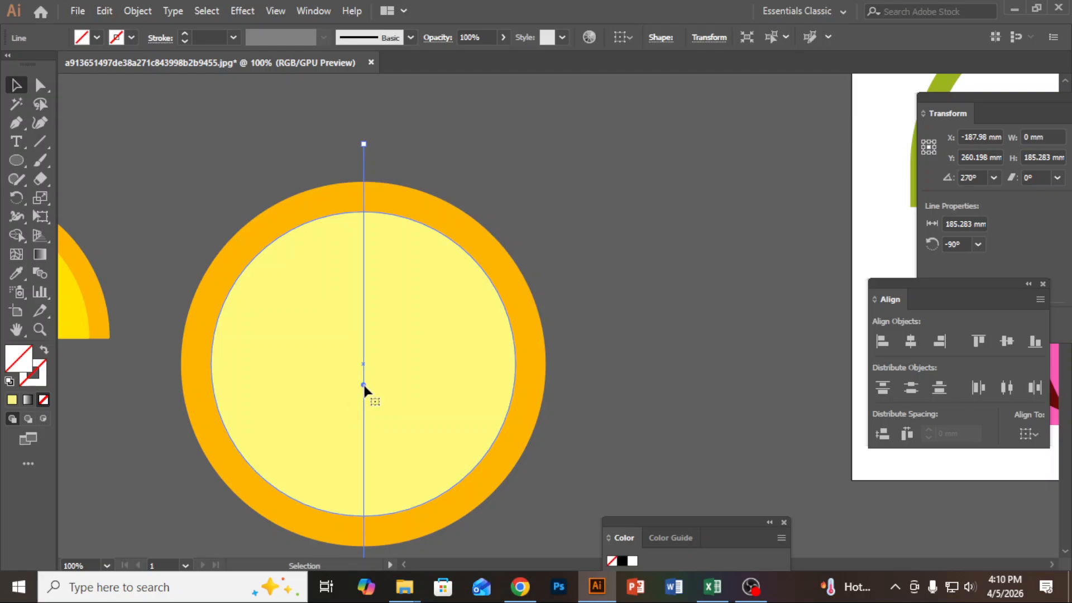
click(471, 436)
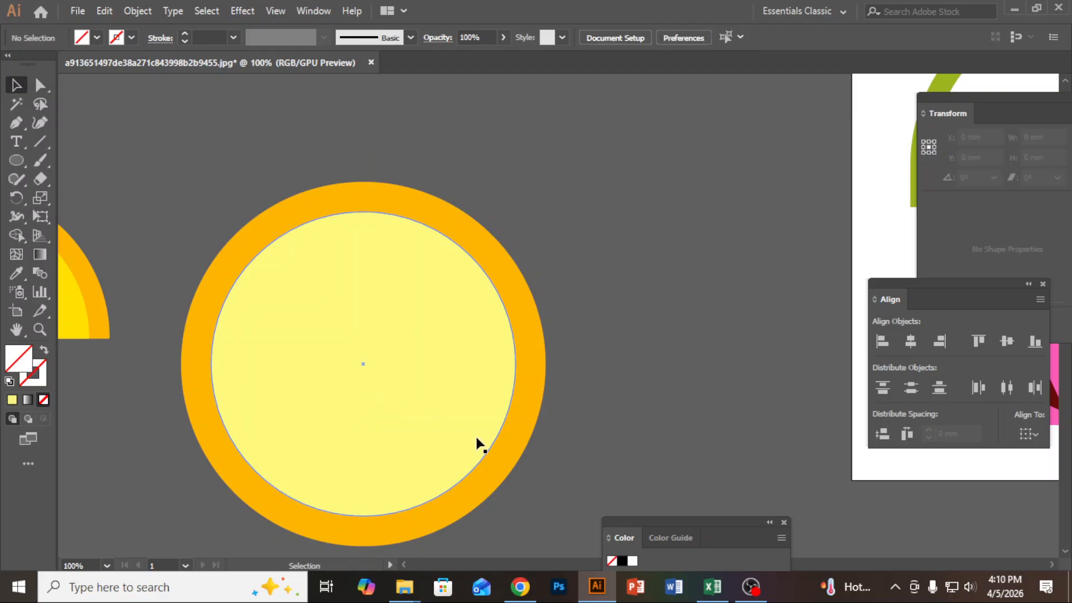
Draw a vertical line about 88 mm long from the circles' centre past the rim and copy it rotated by 360/8 about that centre
click(40, 141)
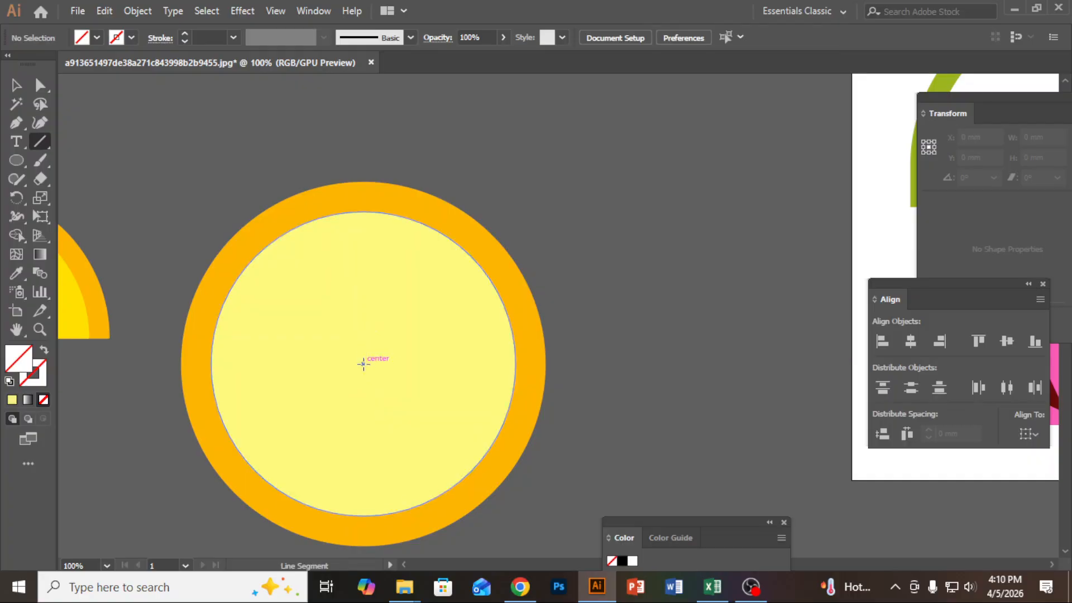
drag(363, 364, 382, 136)
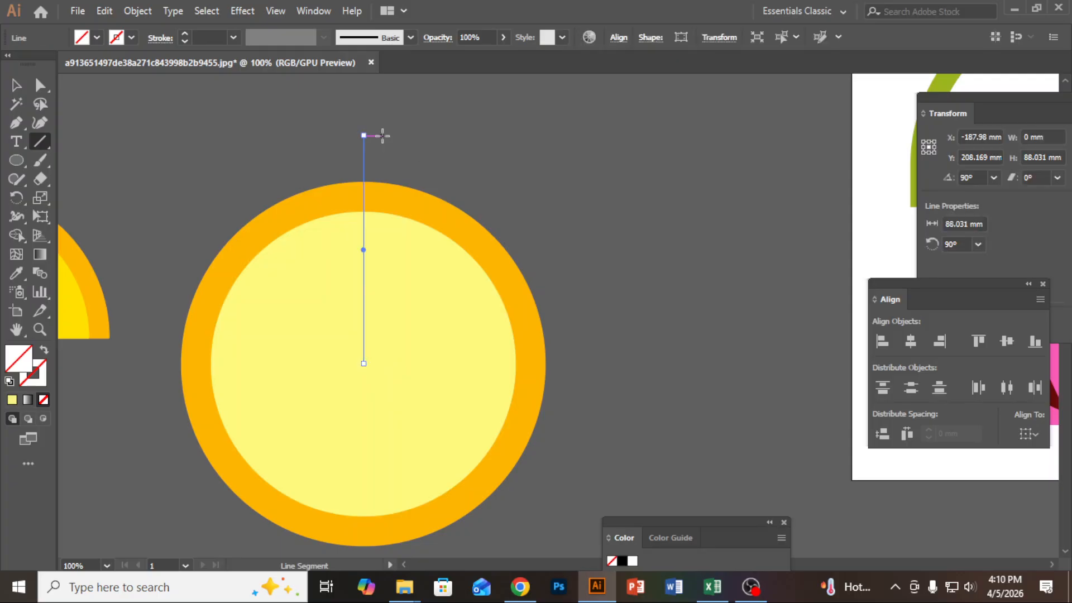
click(21, 201)
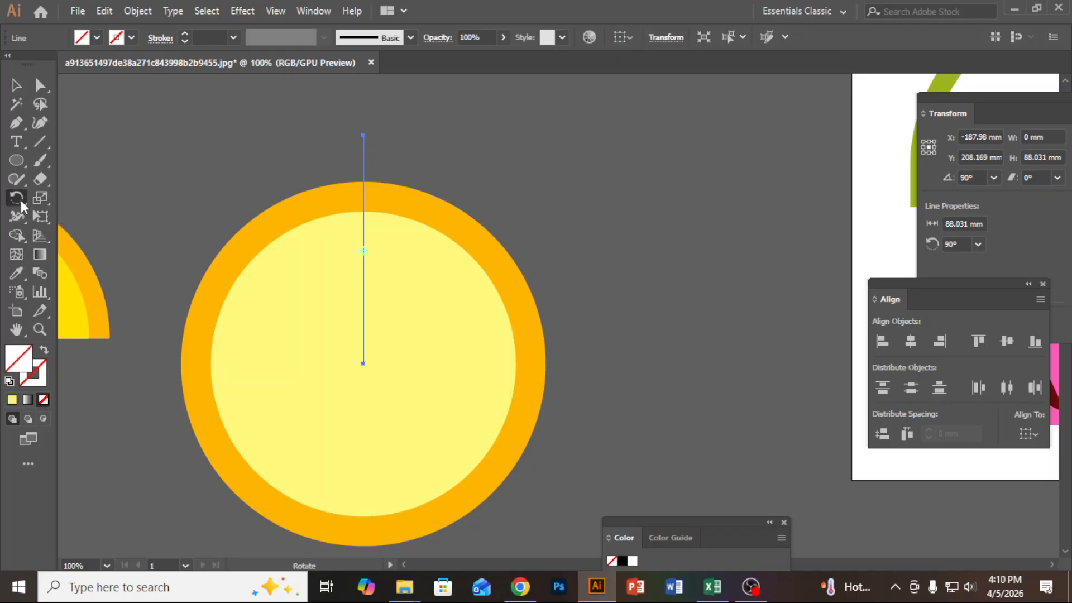
alt+click(363, 363)
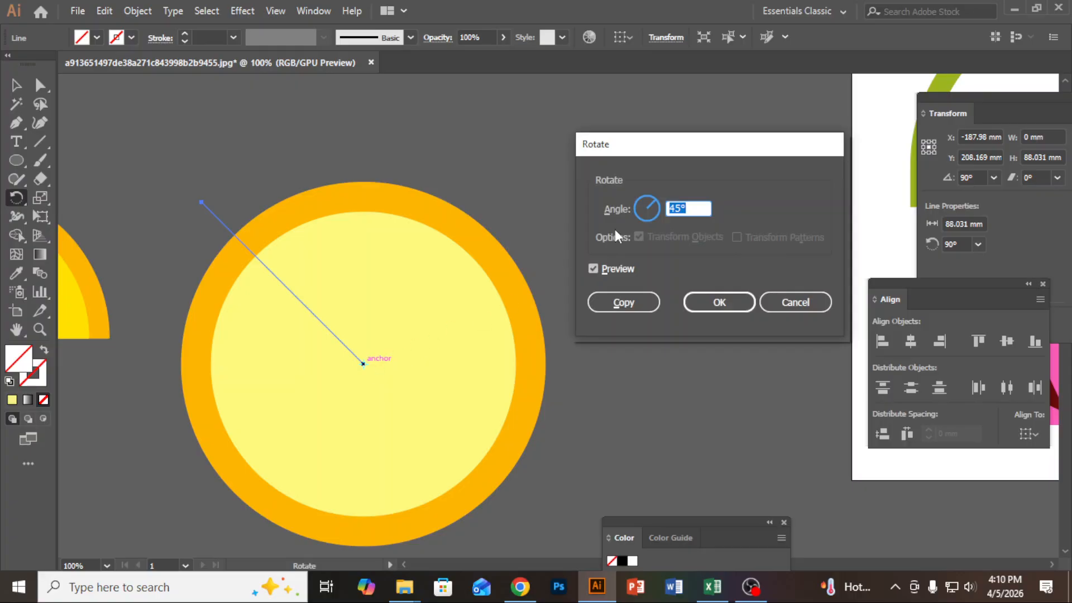
text(360/8)
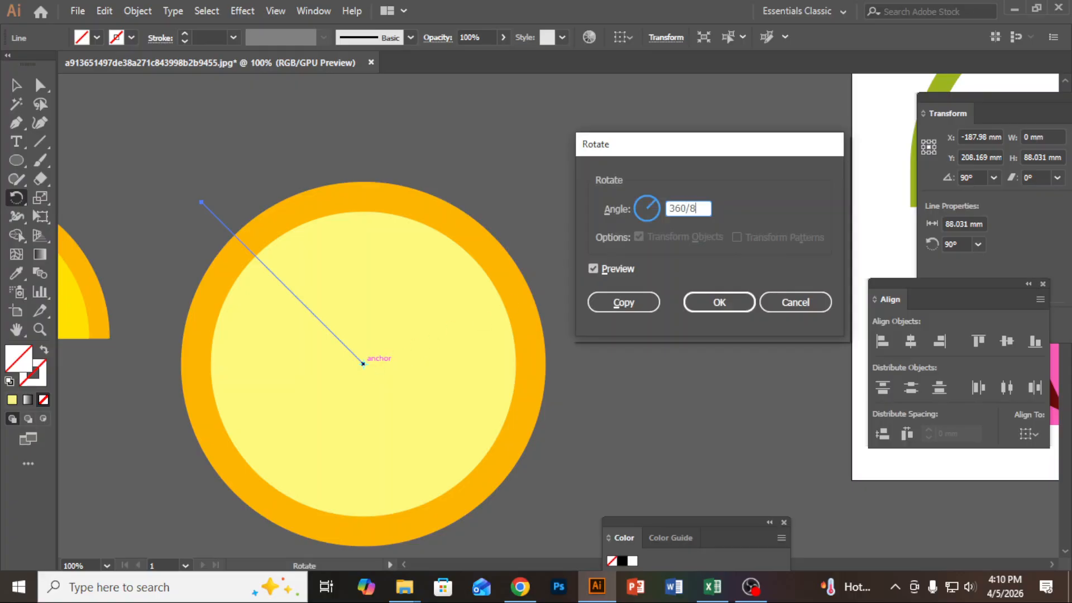
click(624, 302)
Repeat the rotated line copy six more times to divide the circles into eight equal segments
key(ctrl)
key(ctrl+d)
key(ctrl+d)
key(ctrl+d)
key(ctrl+d)
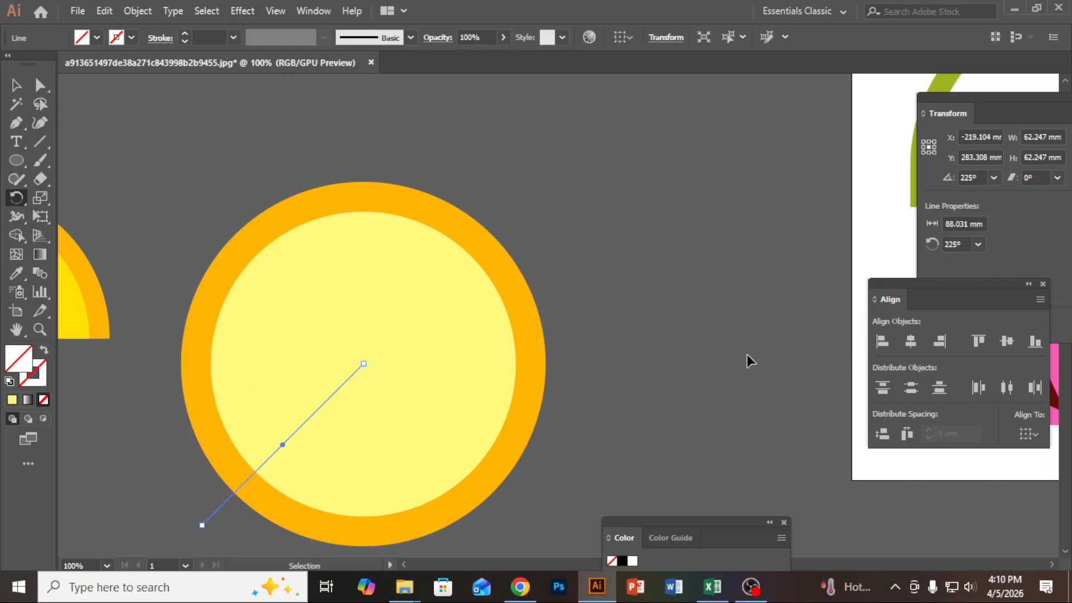
key(ctrl+d)
key(ctrl+d)
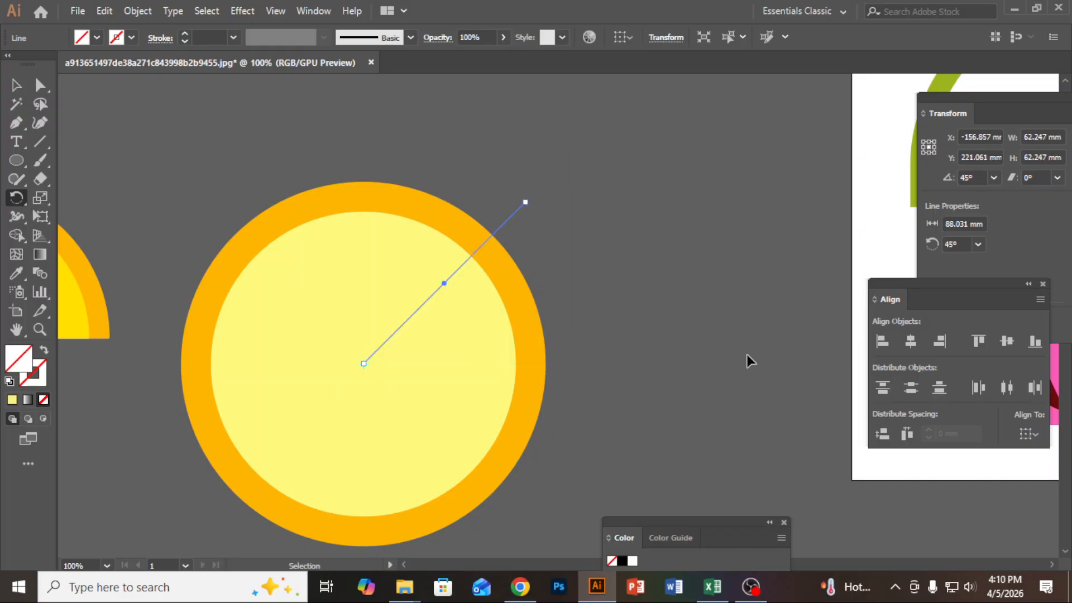
Select both circles with all eight dividing lines and set a bright magenta fill for the Shape Builder
click(16, 84)
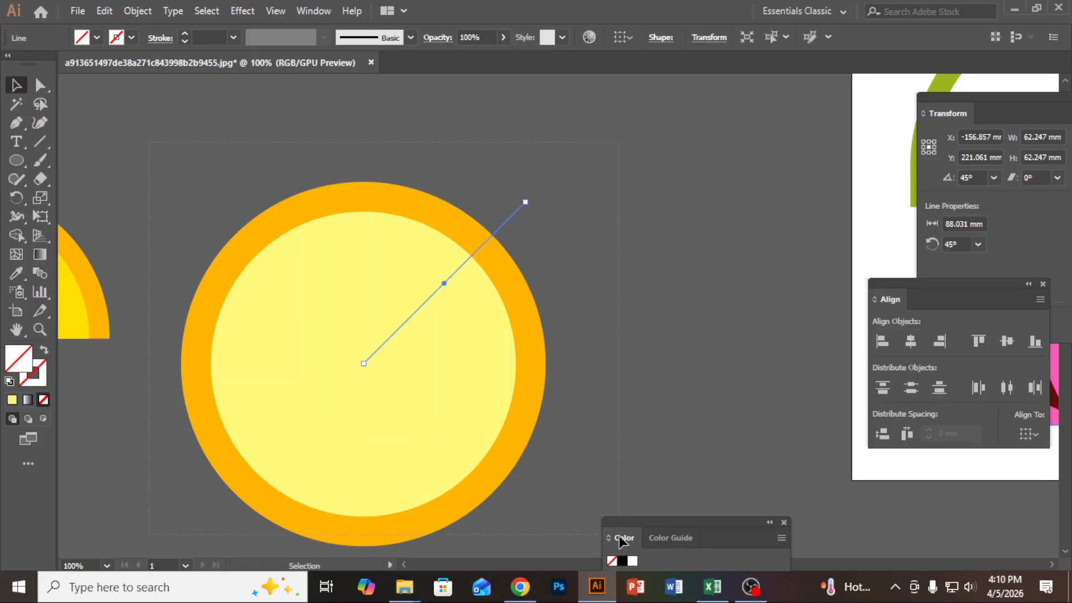
key(ctrl+a)
scroll(651, 443, down, 3)
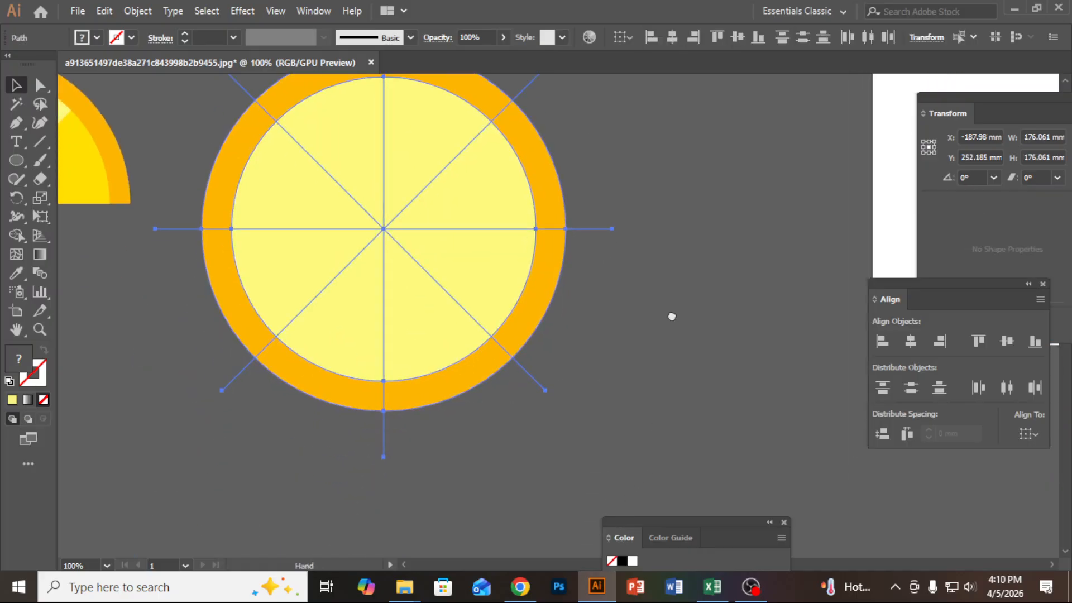
drag(310, 258, 550, 295)
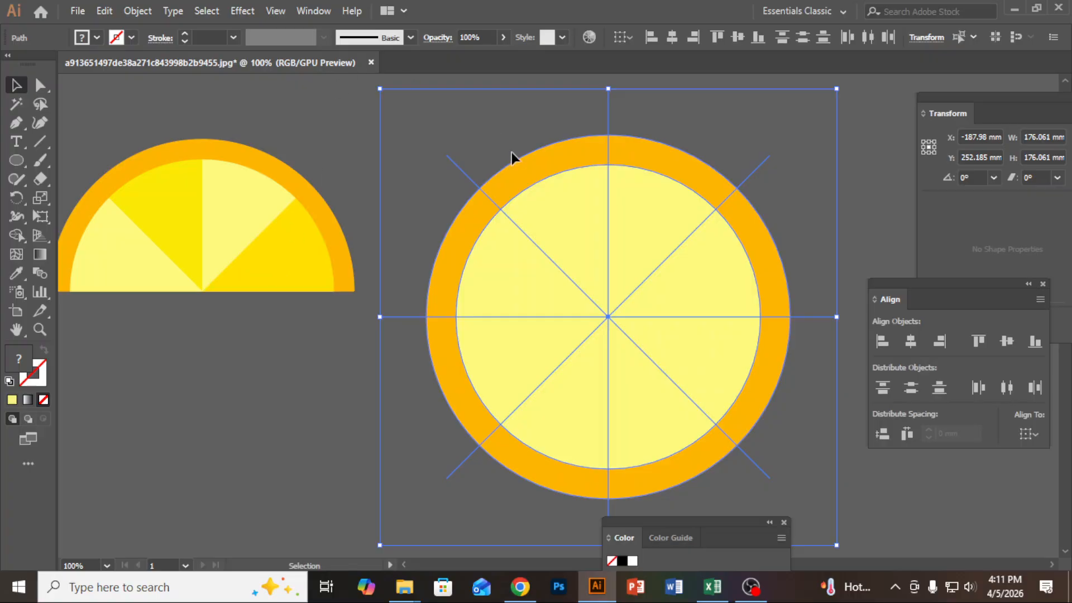
click(17, 235)
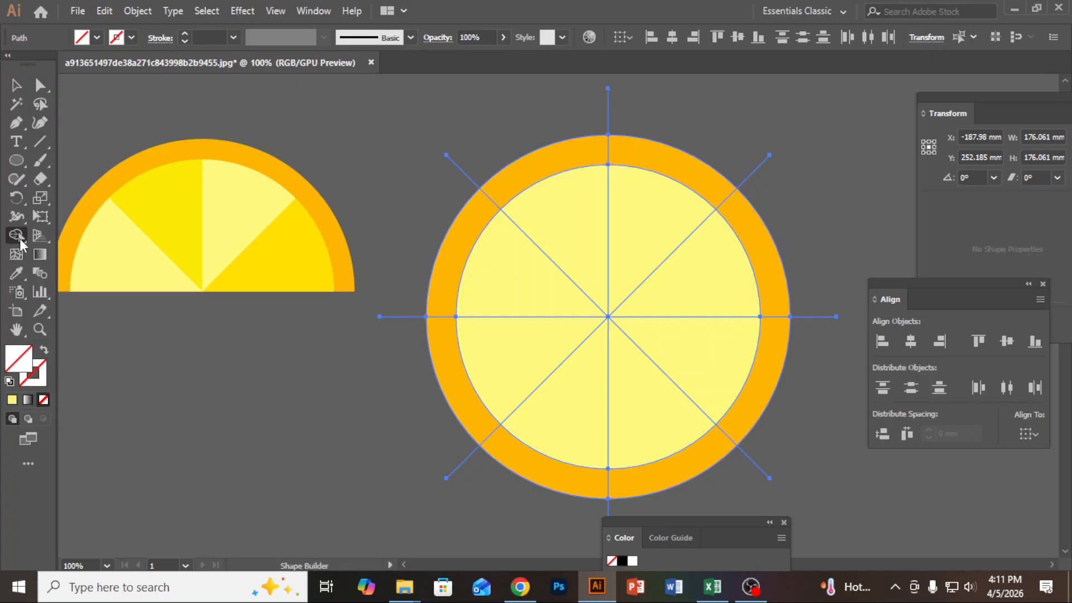
double_click(27, 369)
click(554, 218)
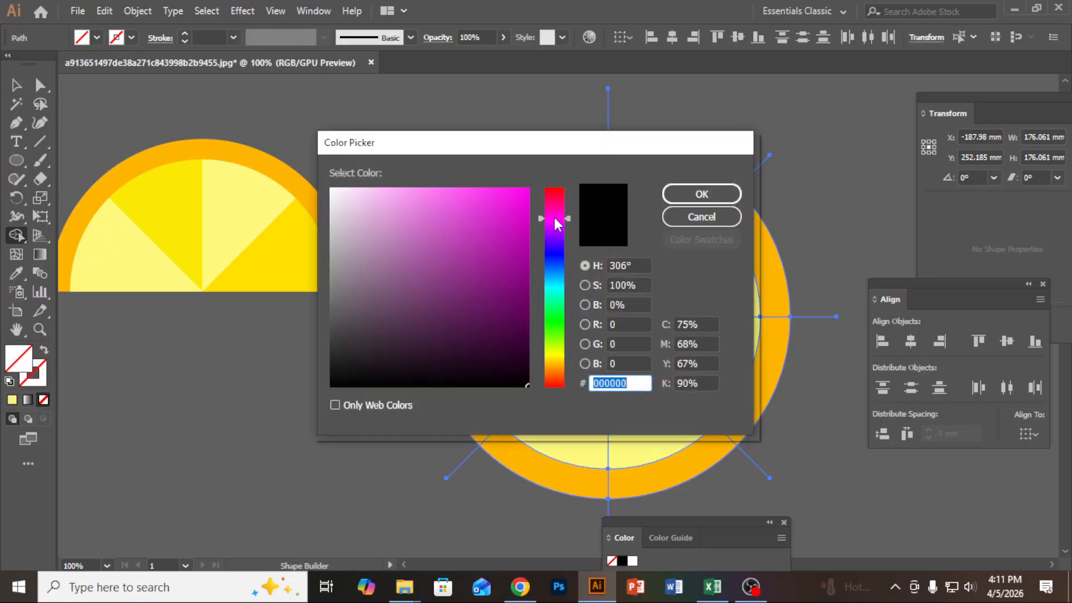
click(528, 189)
click(728, 193)
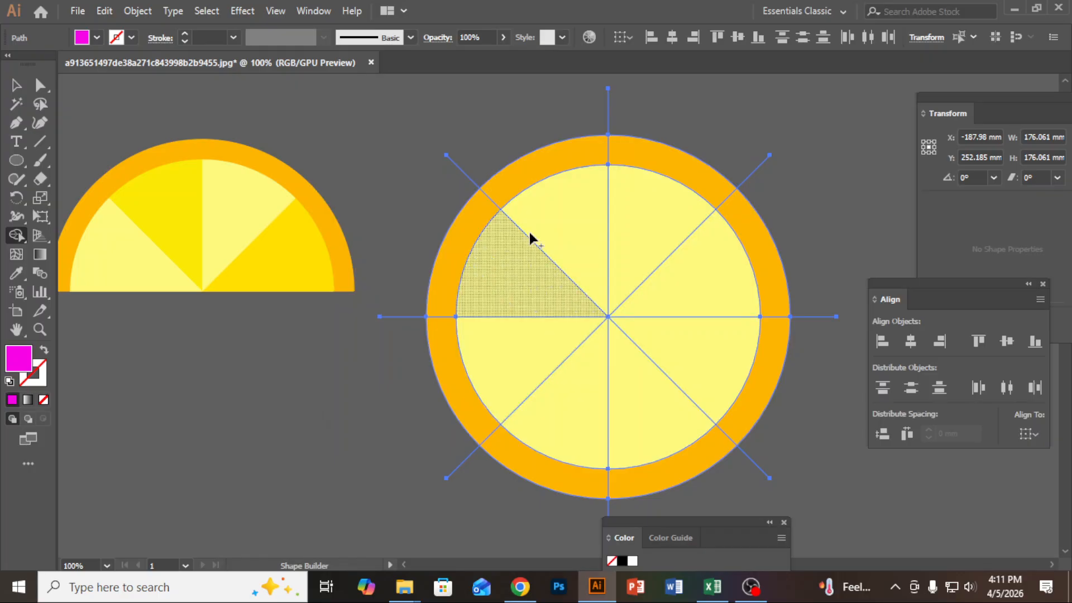
Build the eight wedges of the inner circle as separate magenta shapes with the Shape Builder
click(517, 266)
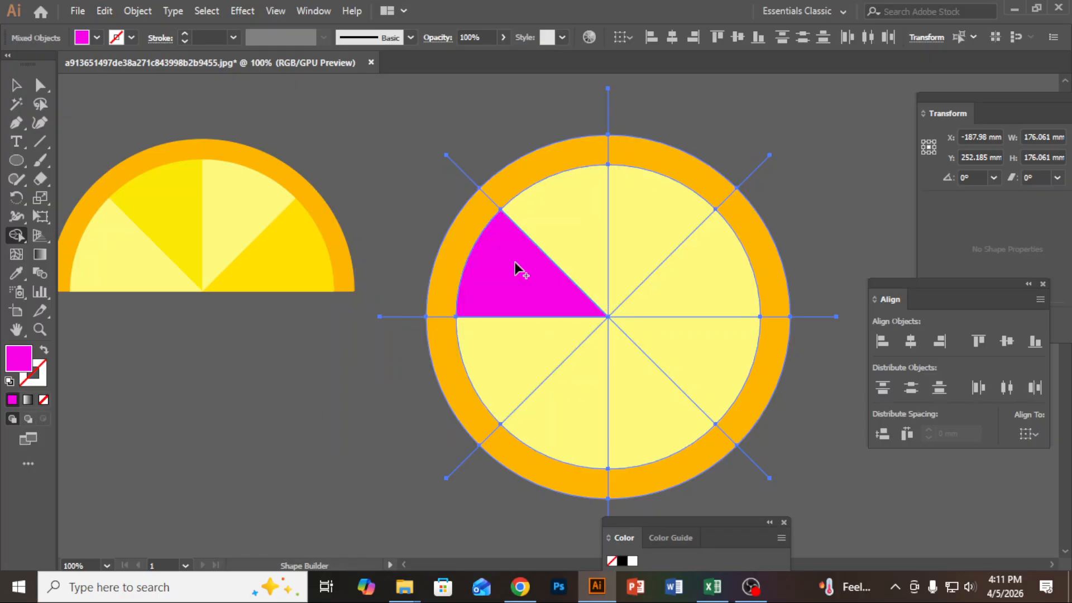
click(561, 230)
click(634, 220)
click(700, 287)
click(684, 338)
click(643, 411)
click(589, 406)
click(521, 364)
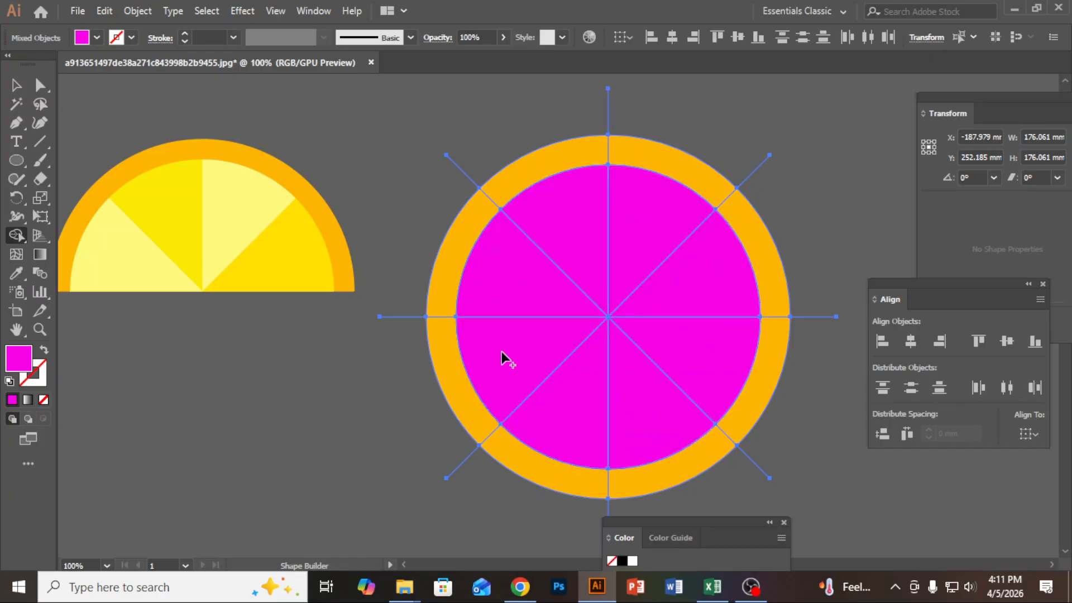
Delete the leftover line ends that extend outward from the inner circle across the orange rim
click(15, 86)
click(265, 338)
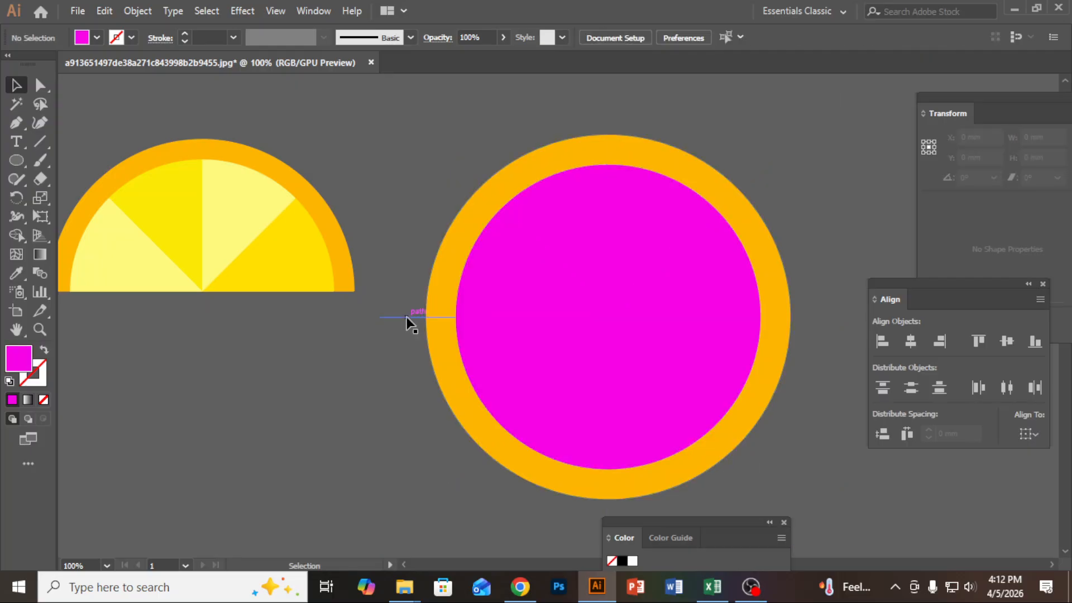
drag(805, 501, 567, 139)
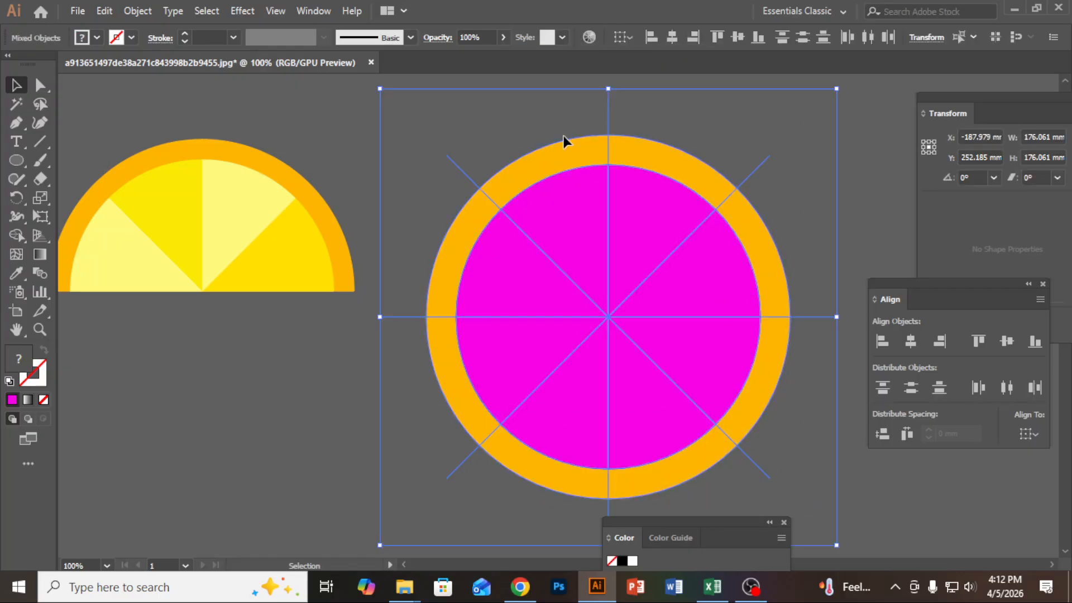
click(424, 189)
click(459, 168)
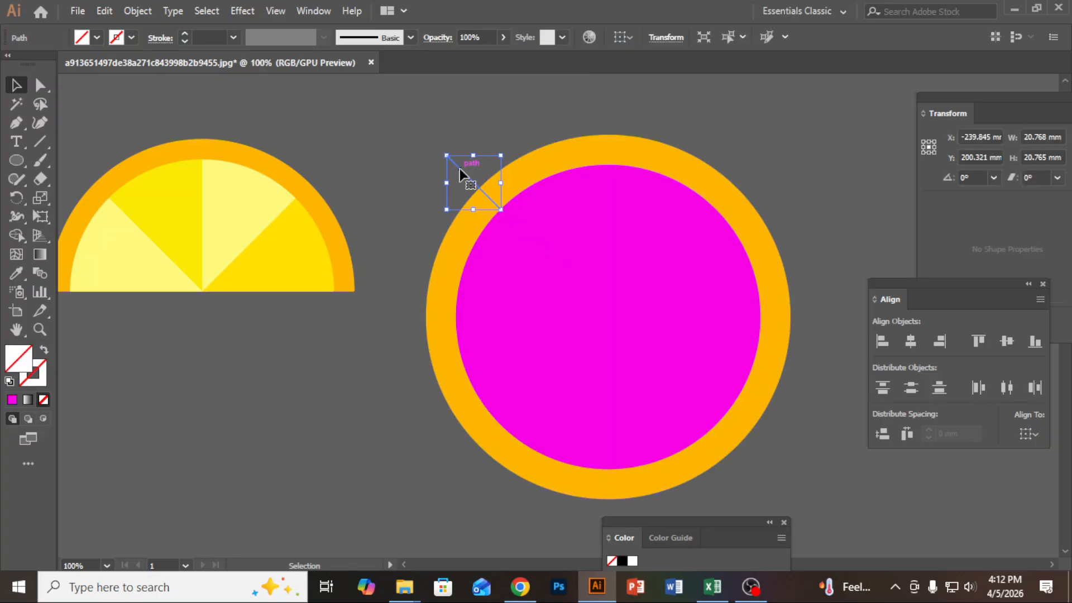
key(Delete)
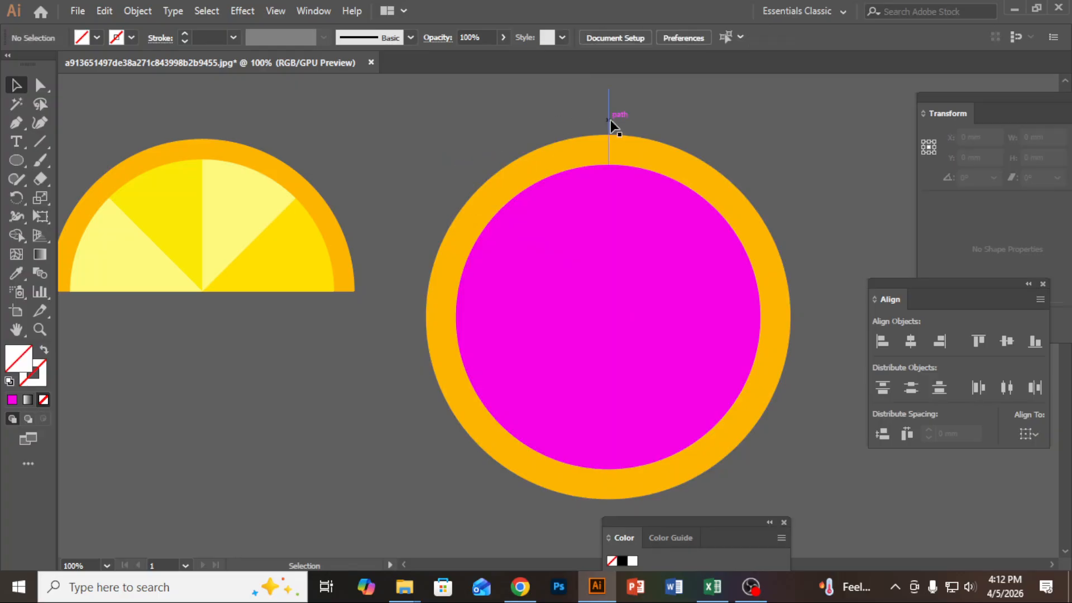
click(752, 171)
key(Delete)
click(804, 318)
key(Delete)
click(751, 461)
key(Delete)
click(605, 508)
key(Delete)
click(467, 454)
key(Delete)
click(414, 320)
key(Delete)
Test the separation of three upper magenta wedges by moving them out of the circle, and undo the moves
drag(533, 267, 361, 368)
drag(564, 239, 543, 151)
drag(667, 204, 736, 188)
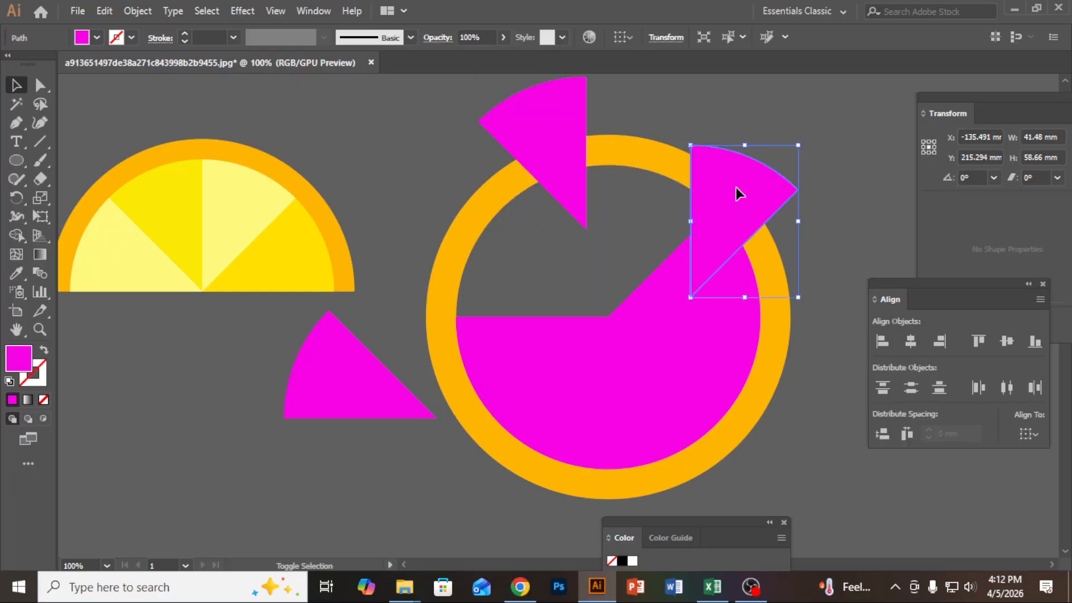
key(ctrl+z)
key(ctrl+z)
key(ctrl+z)
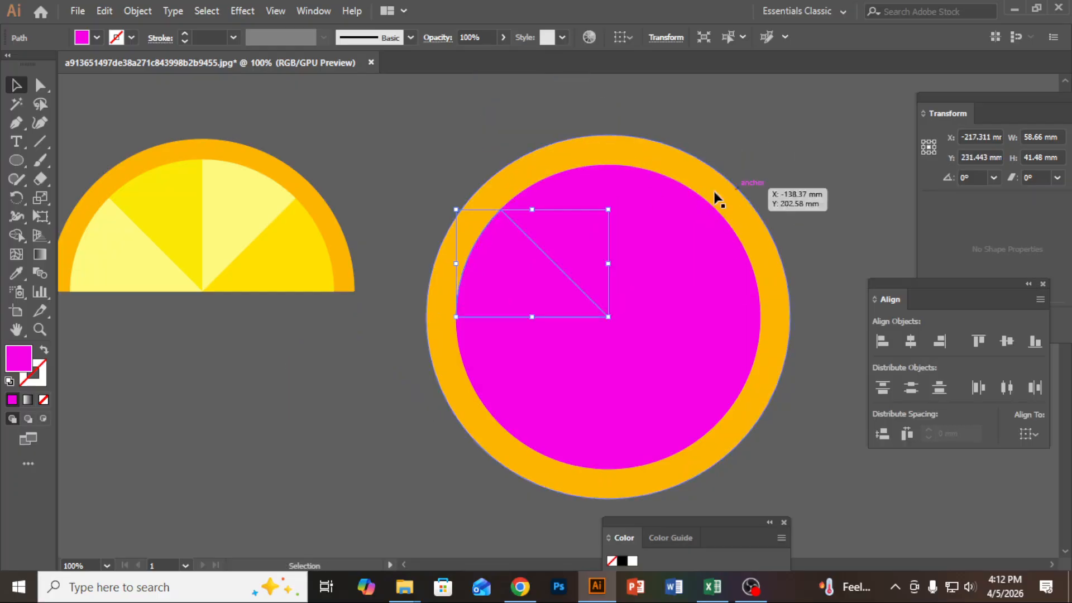
Fill the upper-left quarter's two wedges with the half slice's colours, bright yellow beside the vertical and pale yellow beside the horizontal
key(ctrl+z)
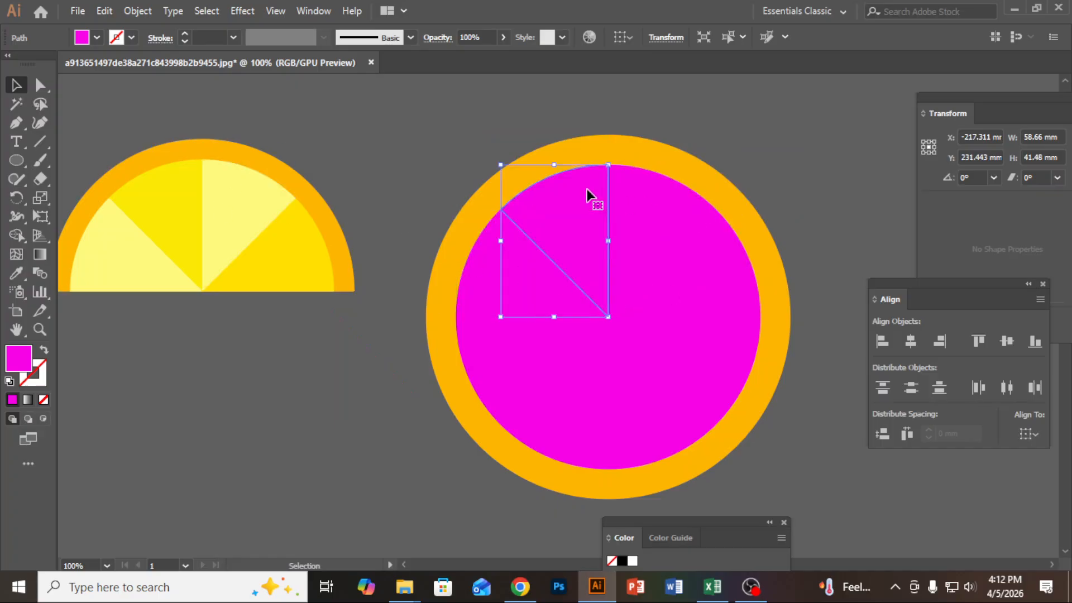
key(i)
click(179, 186)
key(v)
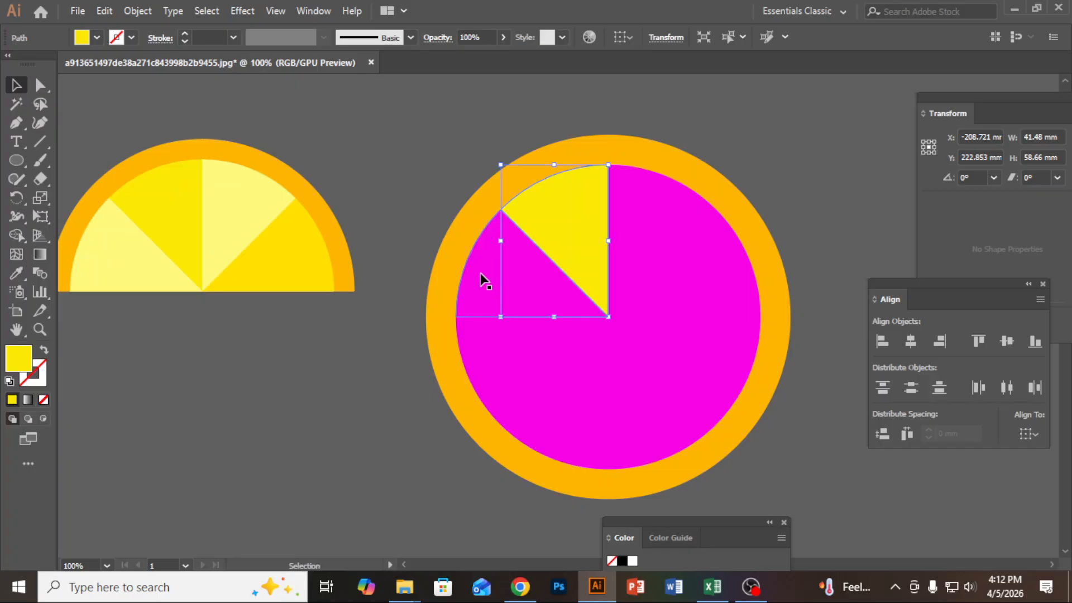
click(483, 279)
key(i)
click(138, 249)
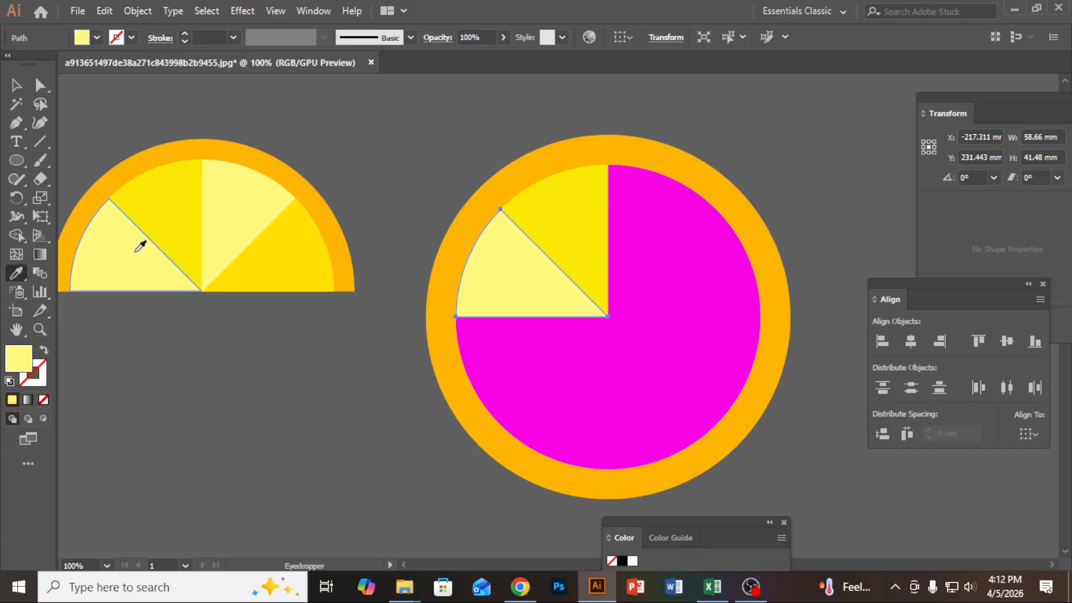
key(v)
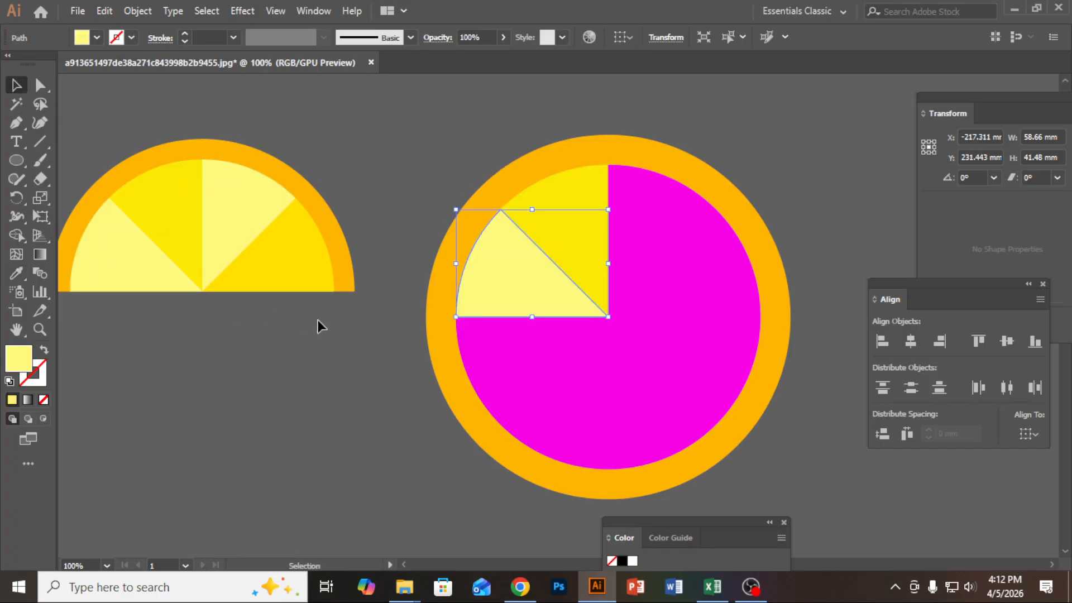
Fill three alternating magenta wedges around the circle with the bright yellow sampled from the half slice
click(481, 350)
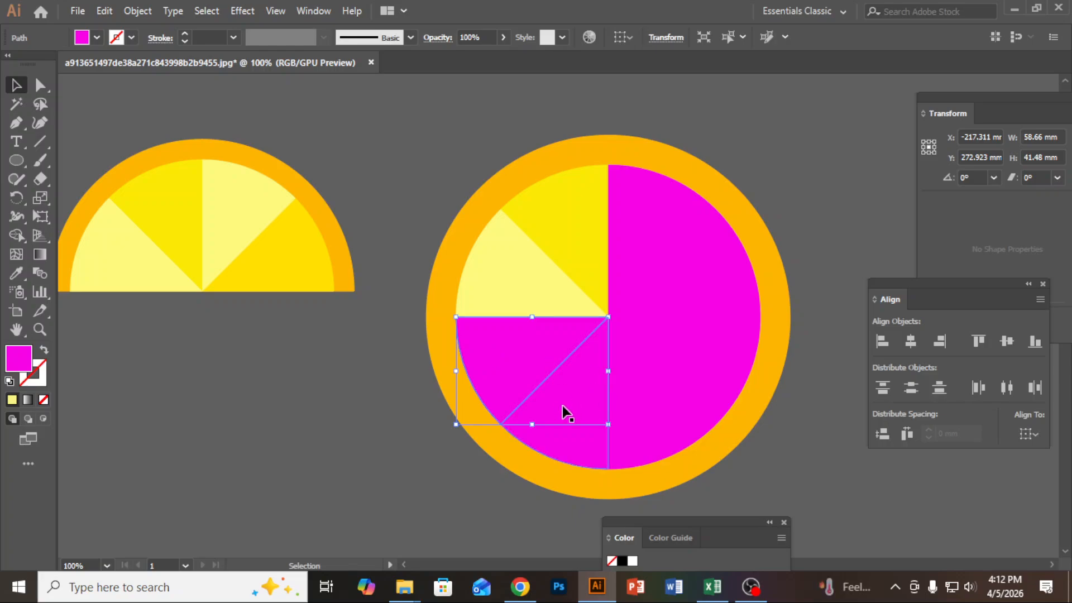
shift+click(671, 410)
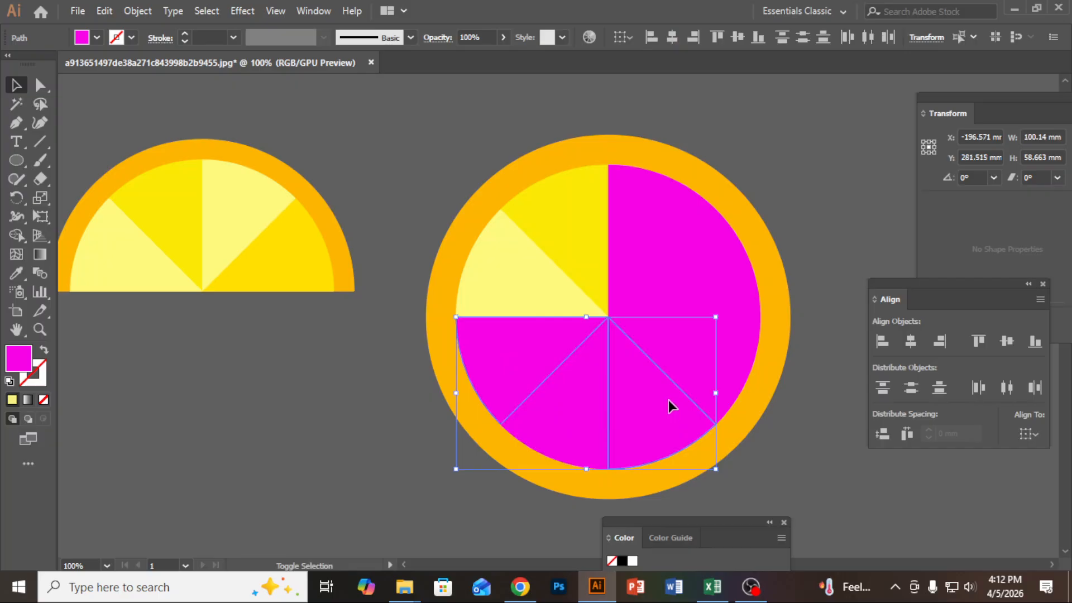
shift+click(722, 279)
key(i)
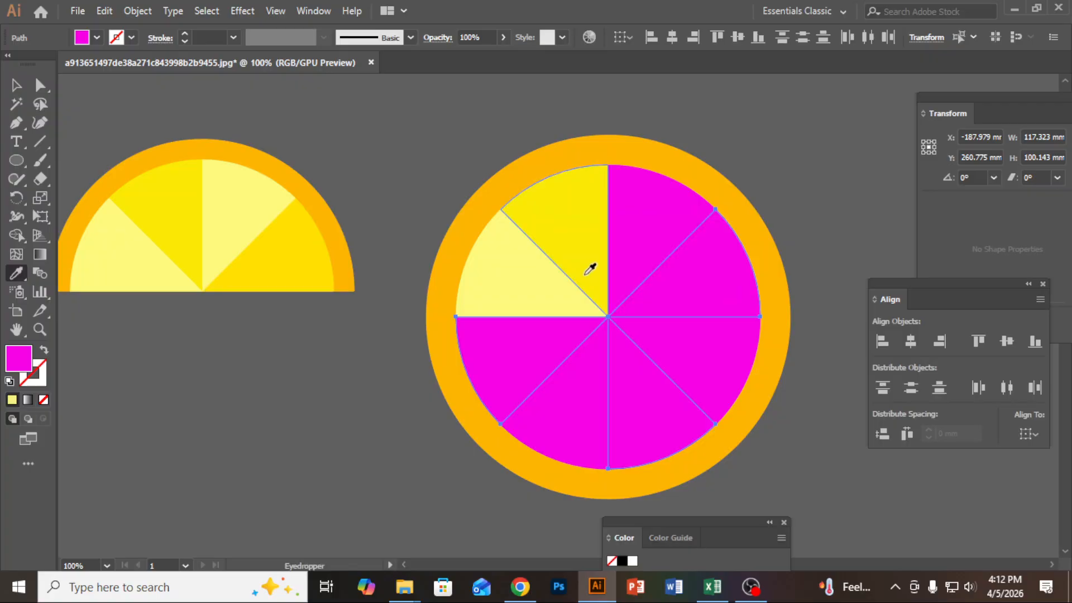
click(190, 215)
key(v)
Fill the remaining three magenta wedges with the pale yellow sampled from the full slice's finished wedge
click(620, 237)
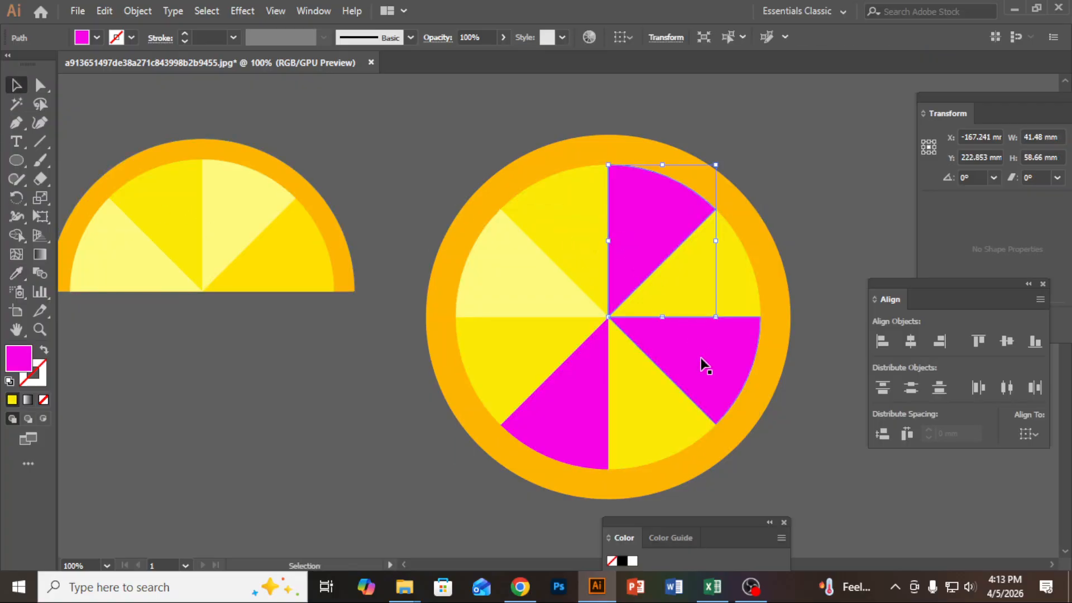
shift+click(702, 363)
shift+click(581, 388)
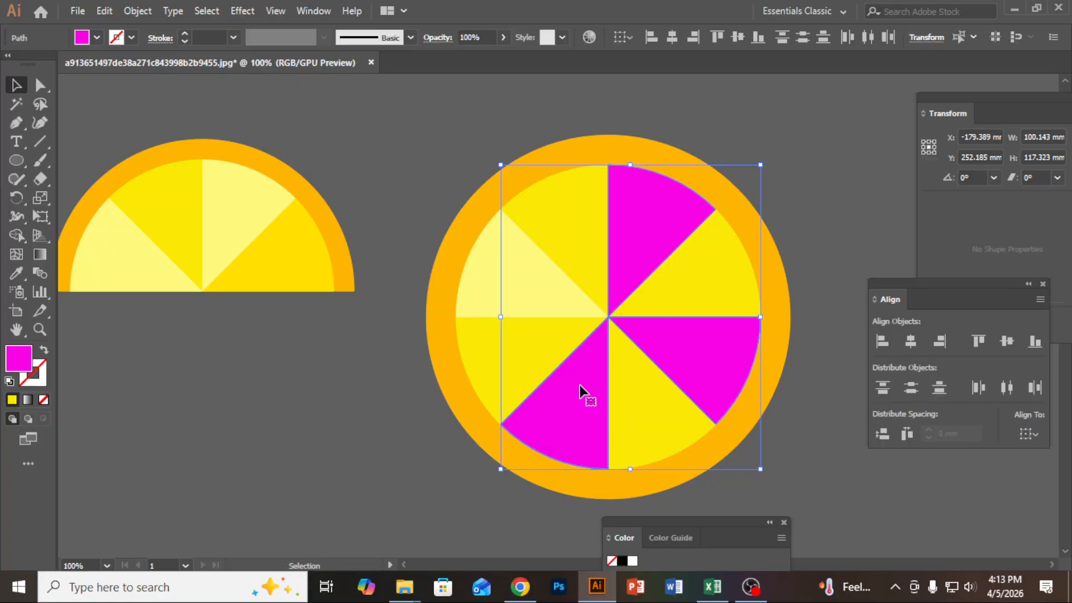
key(i)
click(540, 278)
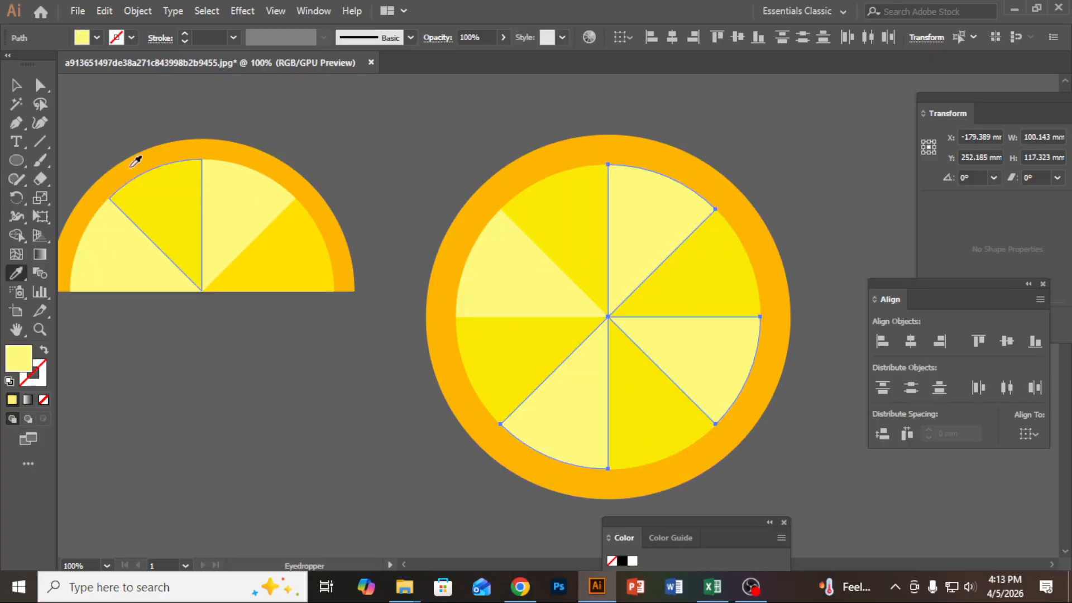
click(16, 85)
click(278, 367)
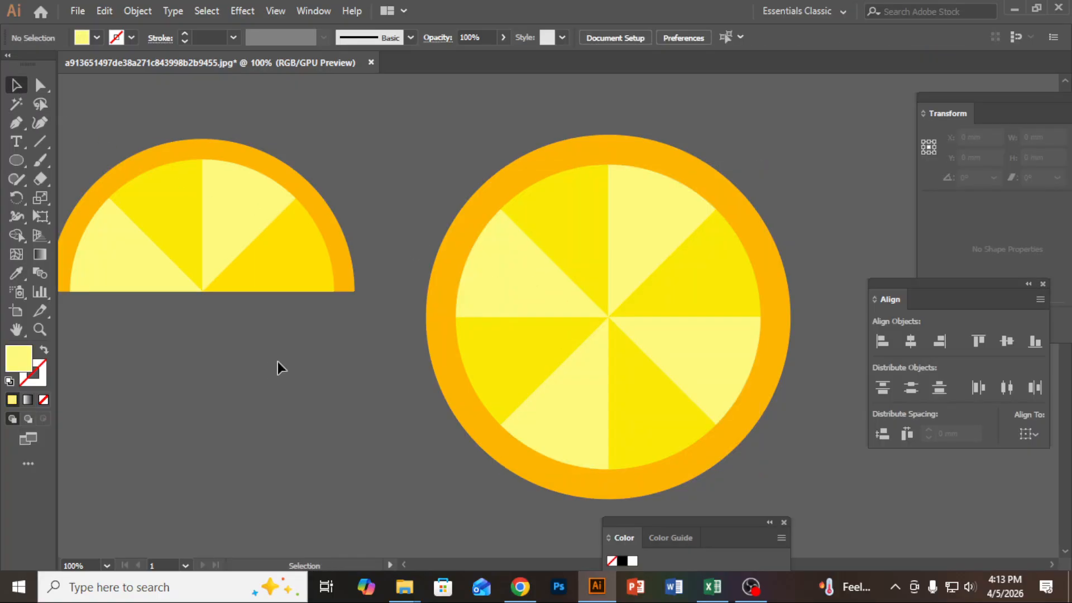
Draw a horizontal line about 192 mm long through the slice's centre and use it to divide the objects below
alt+scroll(277, 362, down, 1)
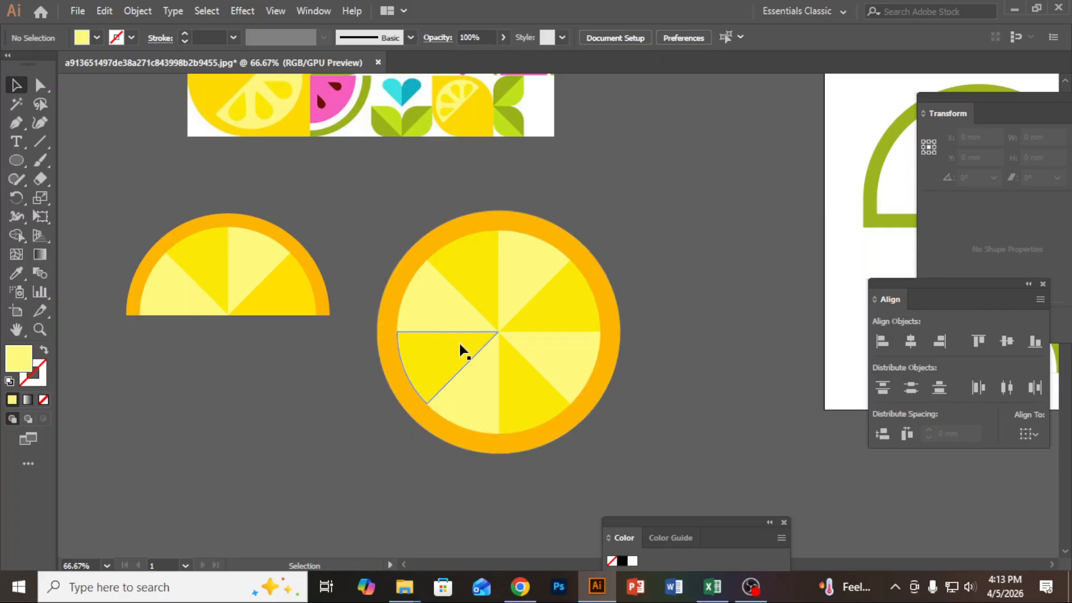
click(38, 142)
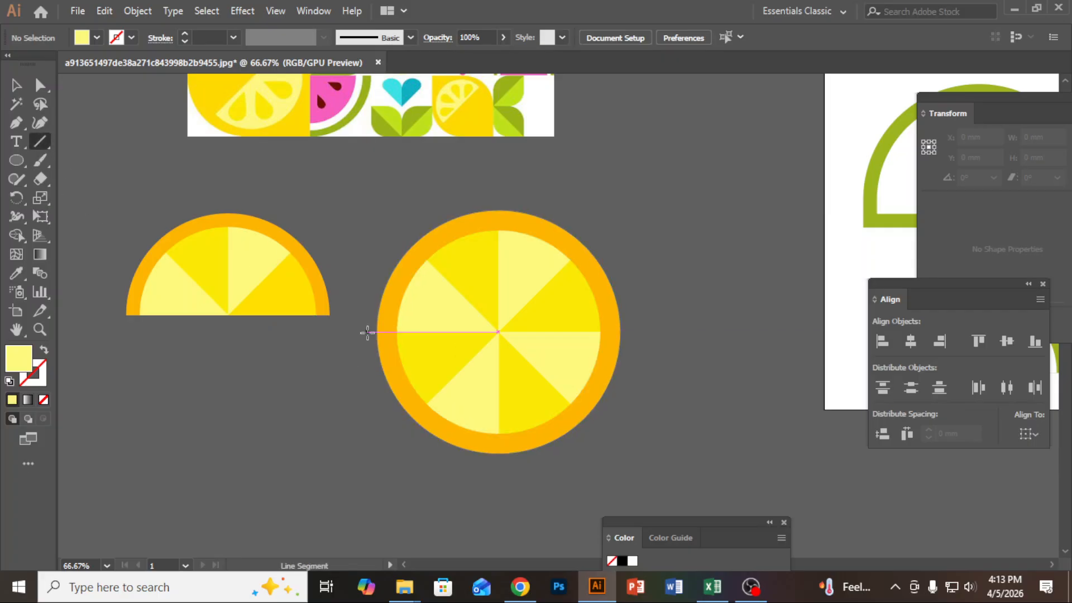
drag(367, 332, 699, 332)
click(137, 10)
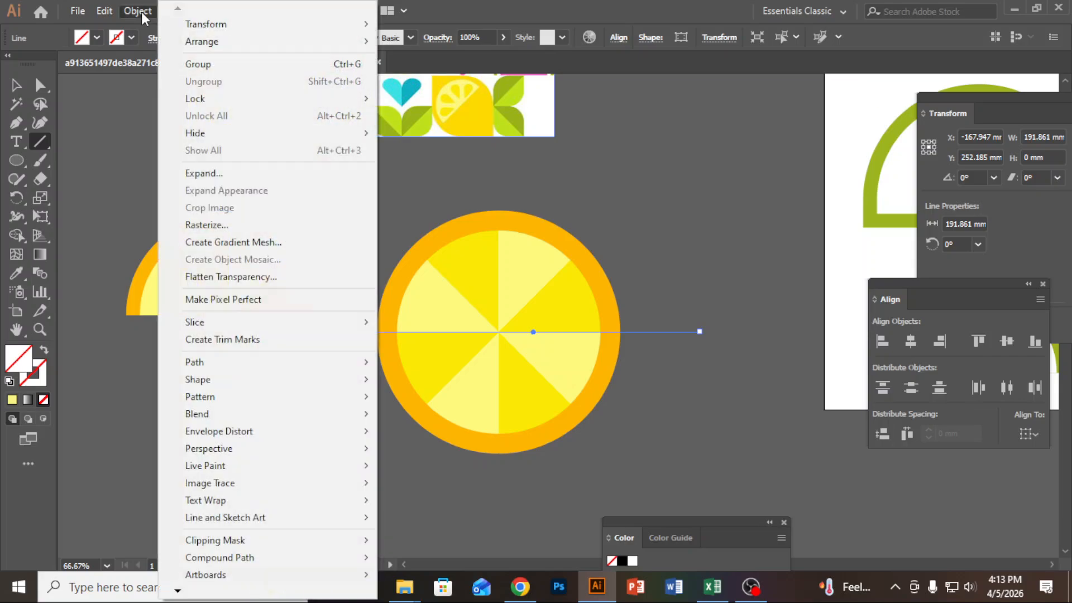
mouse_move(224, 364)
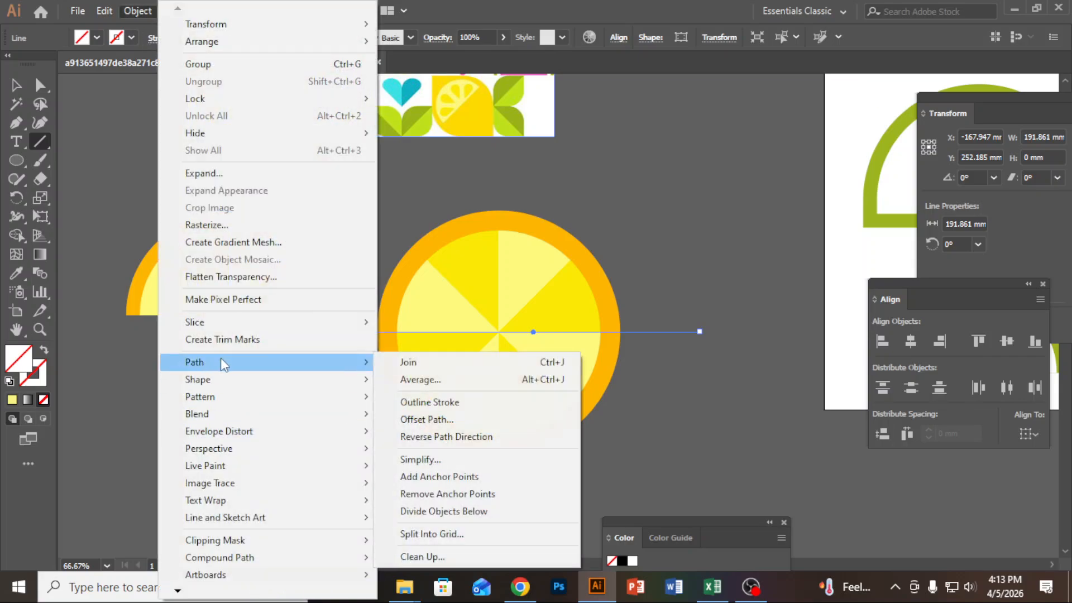
click(452, 514)
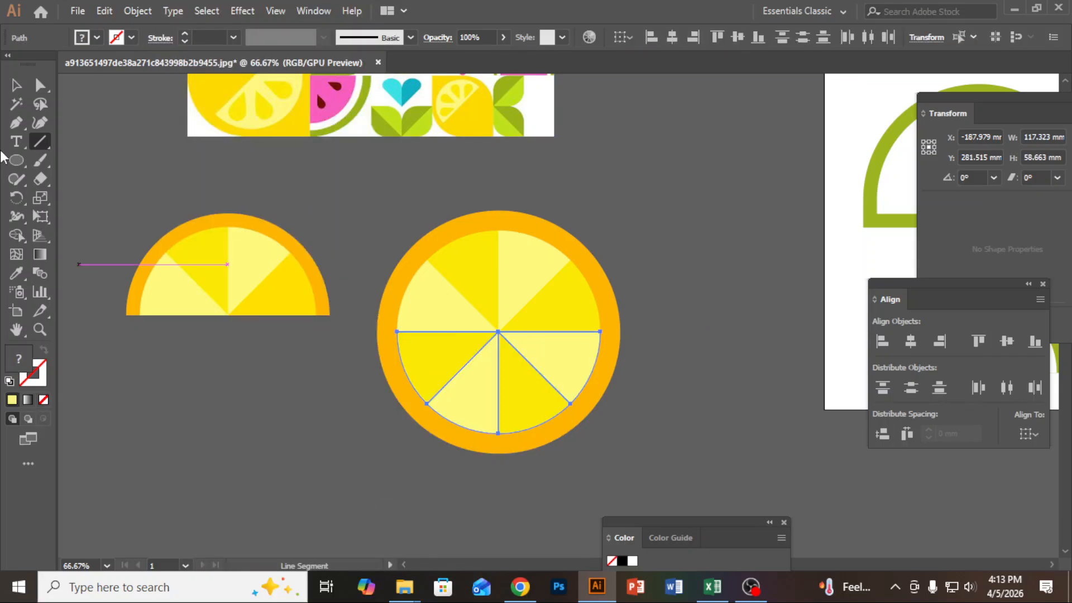
click(16, 85)
click(357, 502)
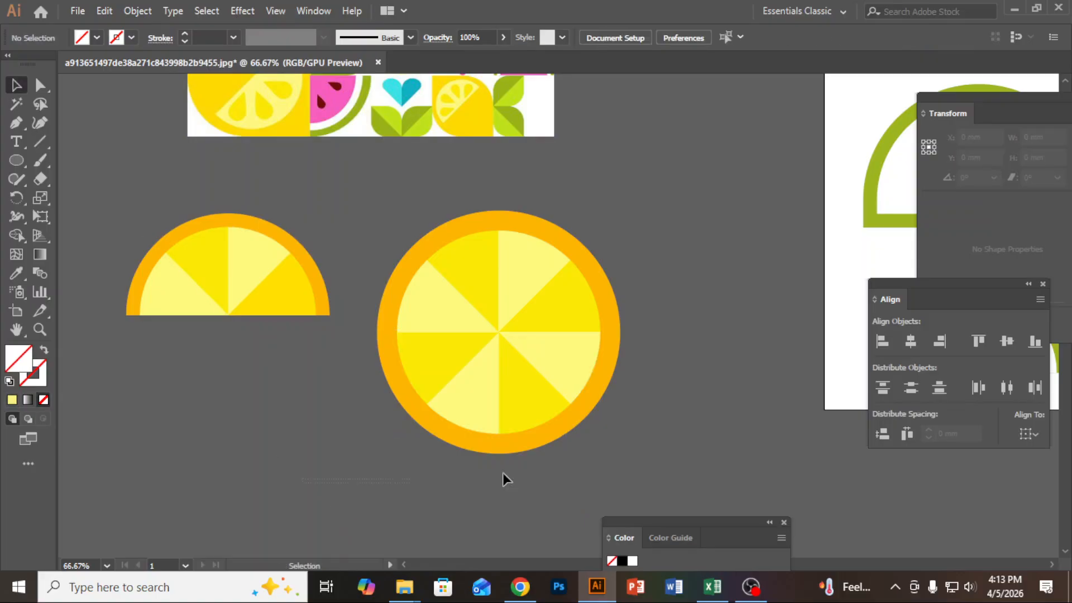
Try to move the lower half of the citrus slice away from the upper half, and undo the move
drag(699, 373, 698, 369)
drag(576, 375, 555, 450)
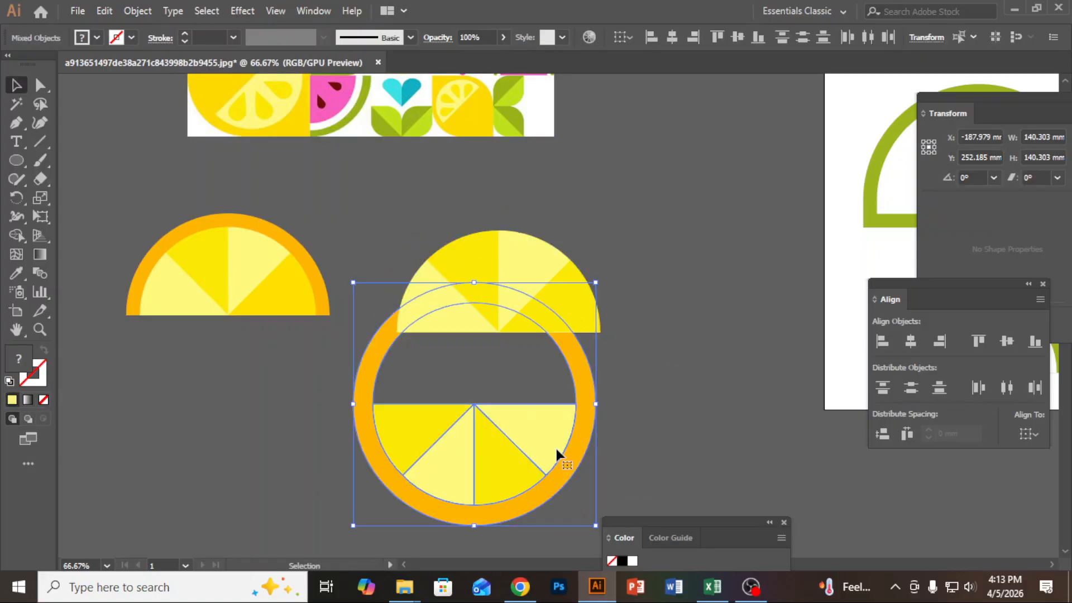
key(ctrl+z)
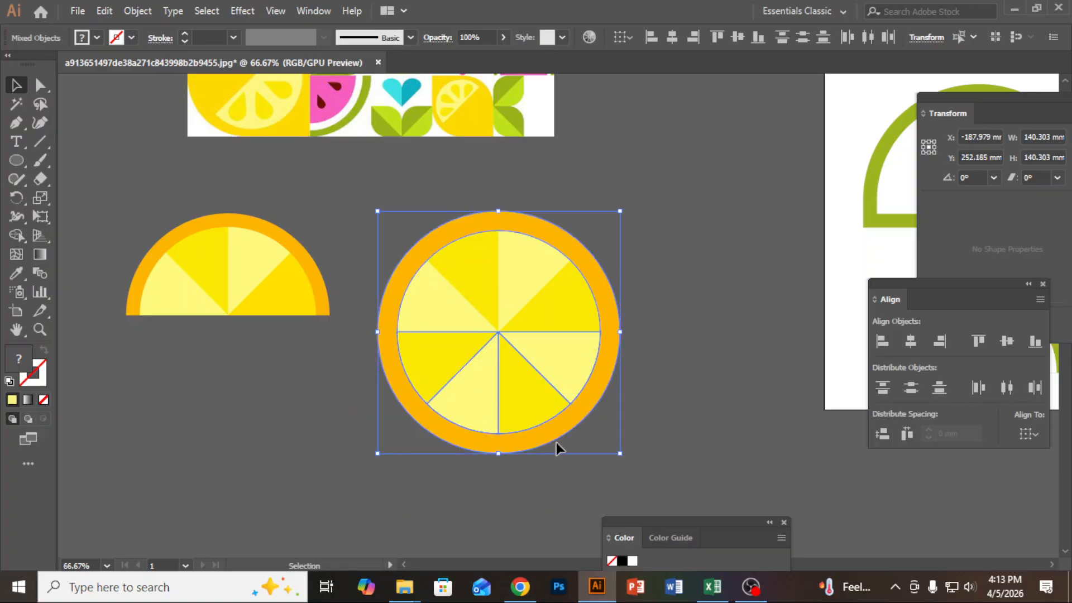
Select the orange rim of the full slice and release its compound path
right_click(564, 395)
click(682, 419)
click(610, 374)
right_click(608, 372)
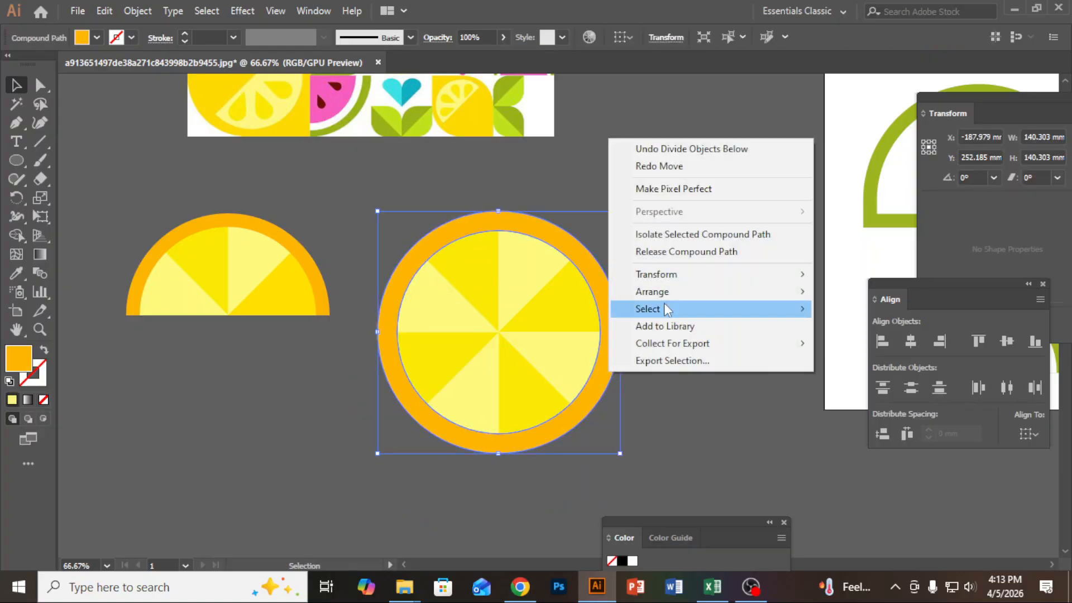
click(675, 252)
click(669, 386)
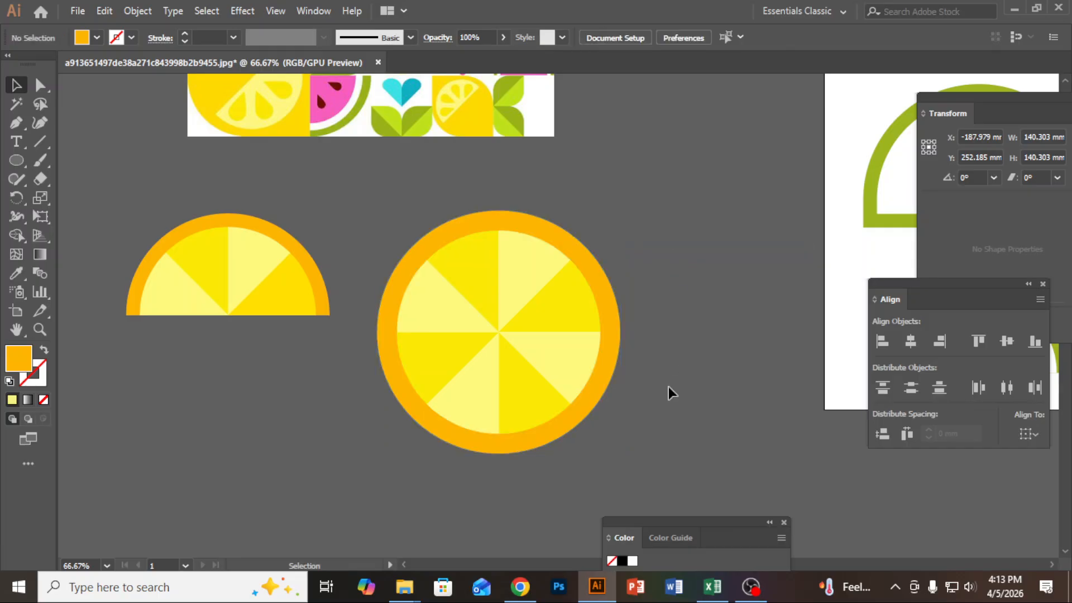
Ungroup the full citrus slice's orange rim shapes
right_click(607, 350)
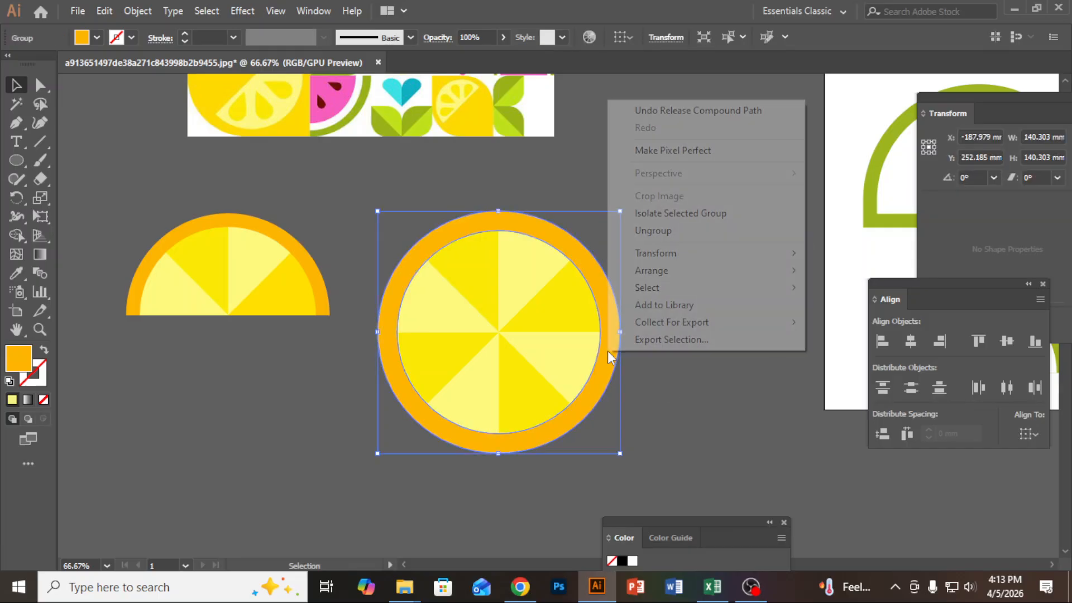
click(653, 231)
click(655, 349)
drag(566, 421, 651, 366)
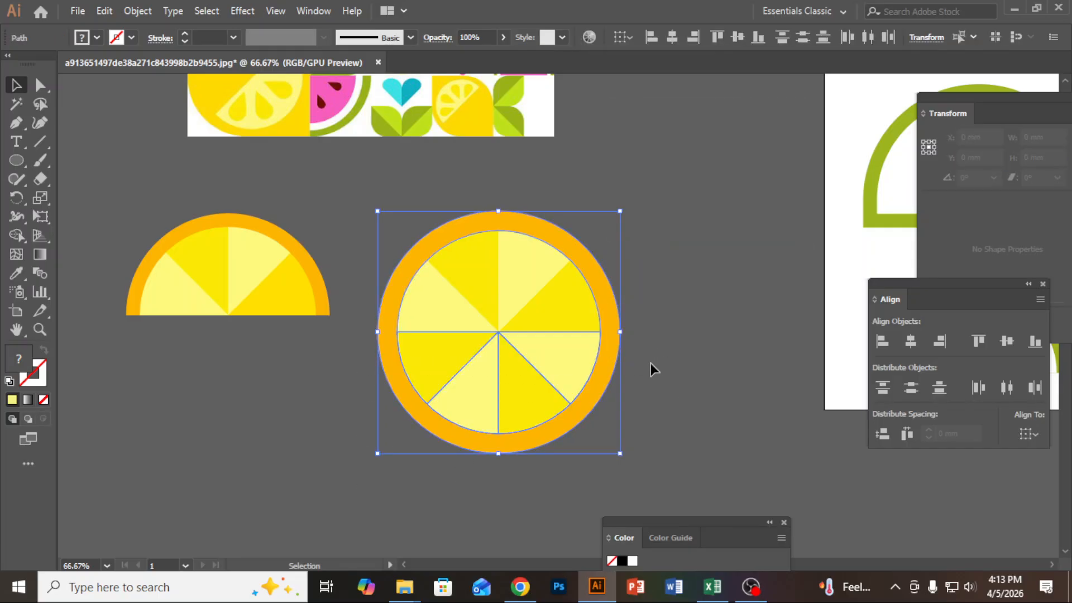
click(669, 366)
Try to move the orange disc out from behind the full slice's wedges, and undo the move
click(614, 327)
right_click(615, 327)
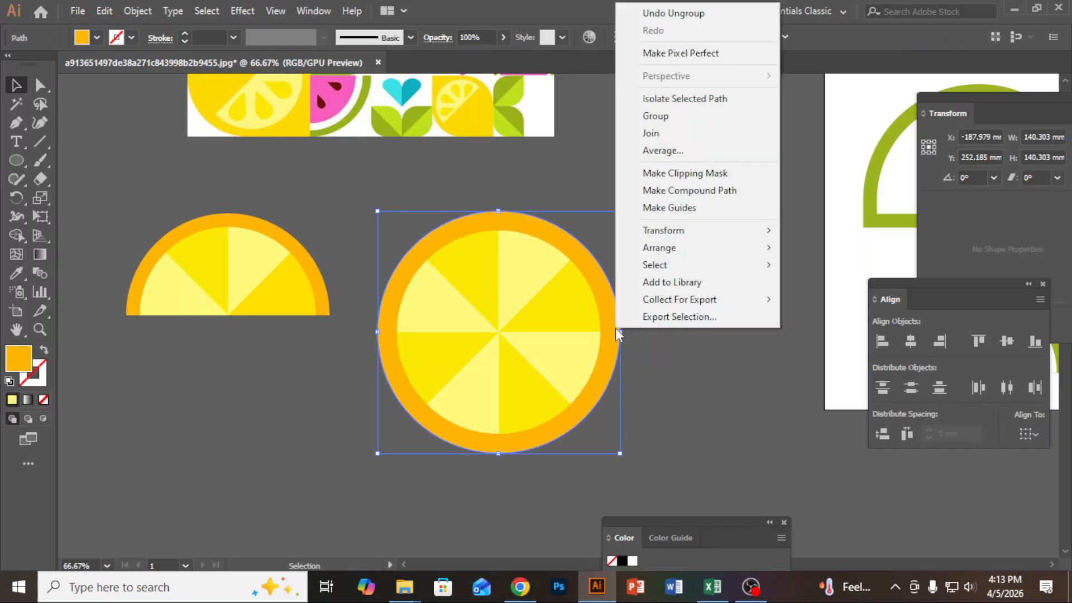
click(670, 373)
drag(616, 330, 682, 271)
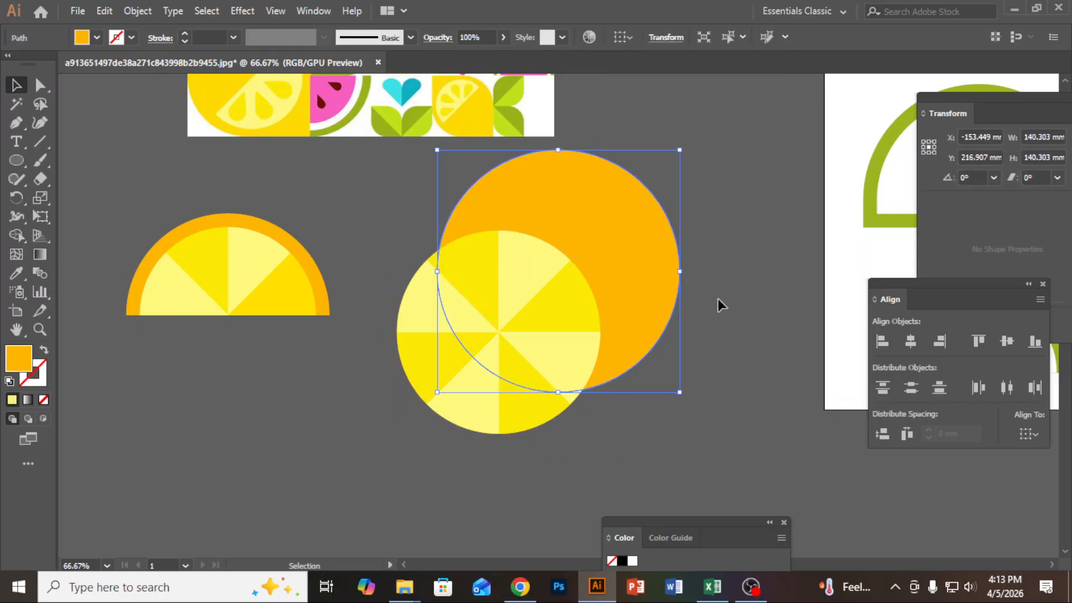
key(ctrl+z)
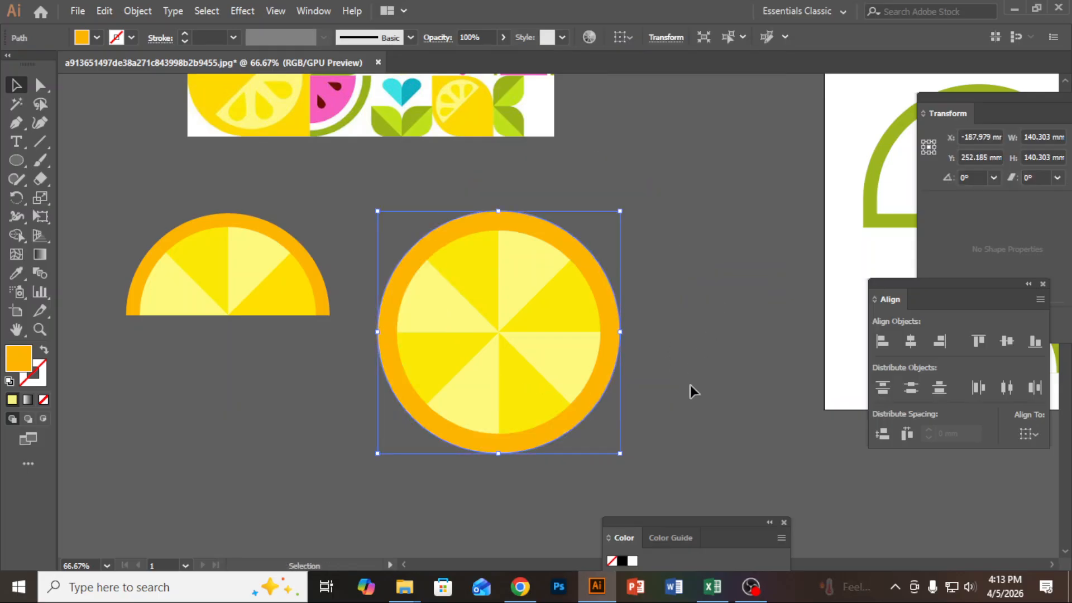
Draw a horizontal line about 173 mm long through the full slice's centre and use it to divide the objects below
click(198, 372)
click(38, 142)
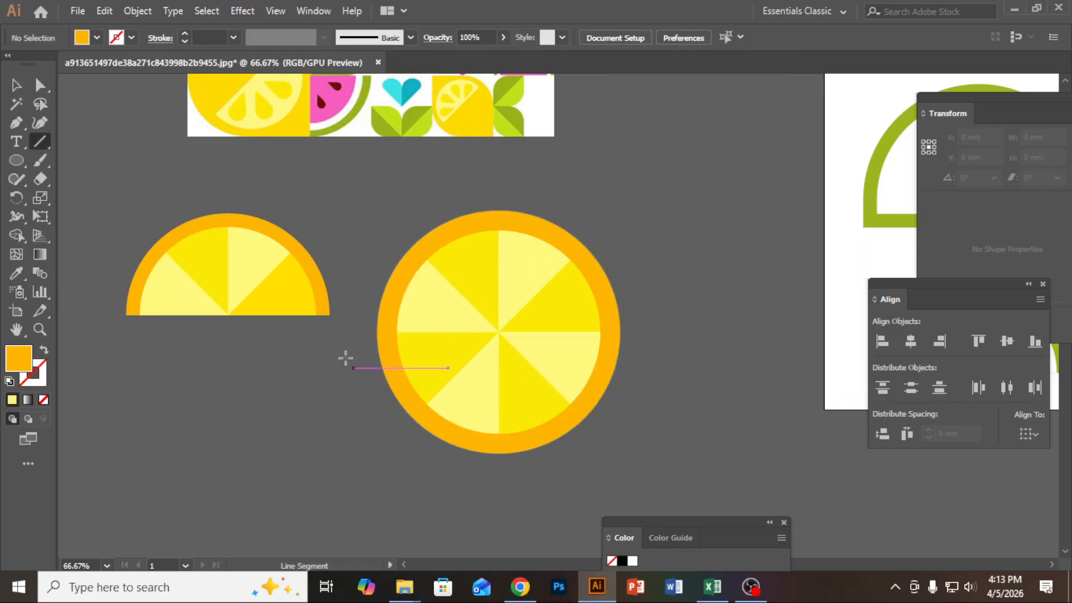
drag(350, 331, 650, 331)
click(14, 83)
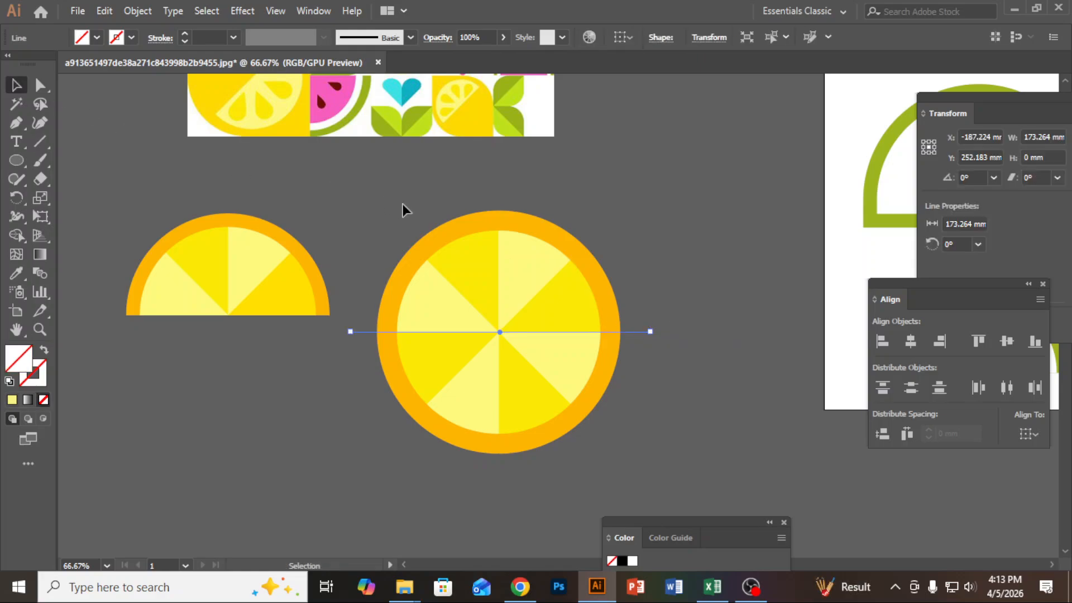
click(423, 243)
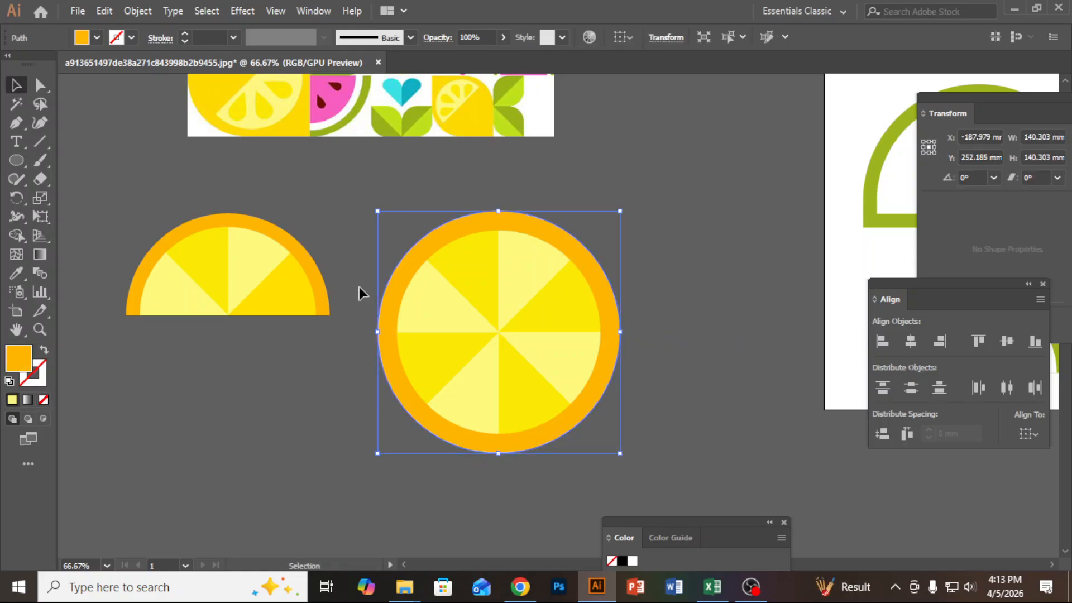
click(350, 332)
click(138, 11)
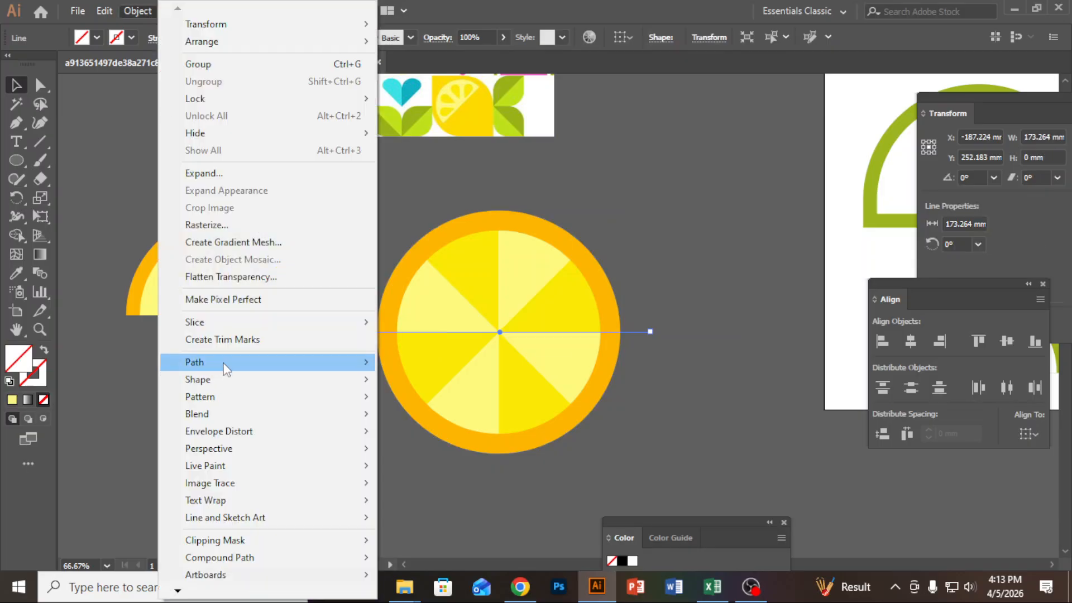
mouse_move(221, 365)
click(421, 511)
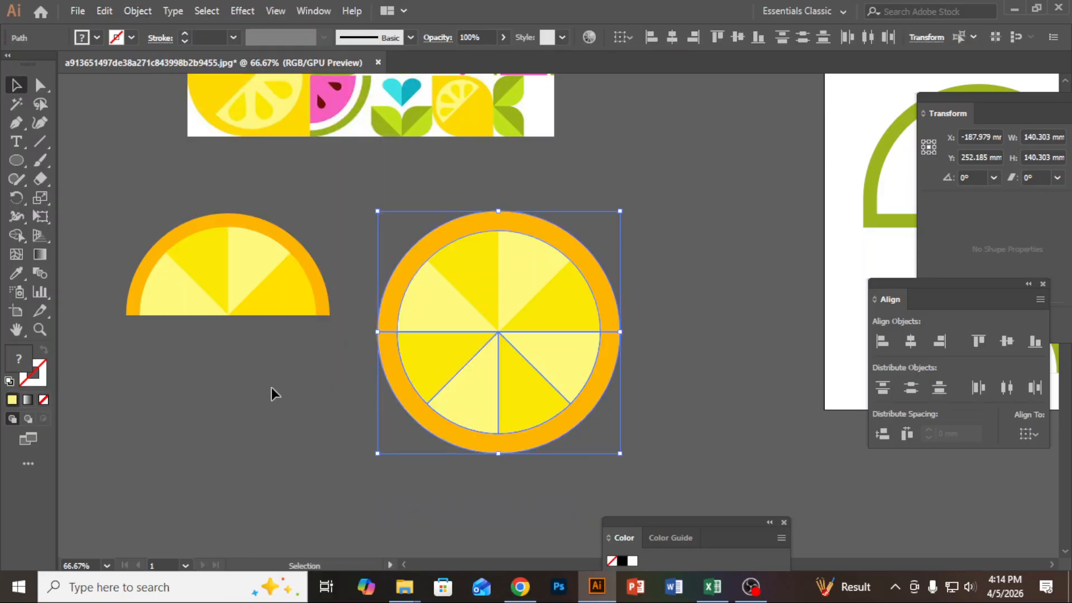
Move the lower half of the citrus slice down and away from the upper half, and group the upper half's pieces
click(314, 363)
drag(695, 379, 658, 380)
drag(586, 381, 738, 426)
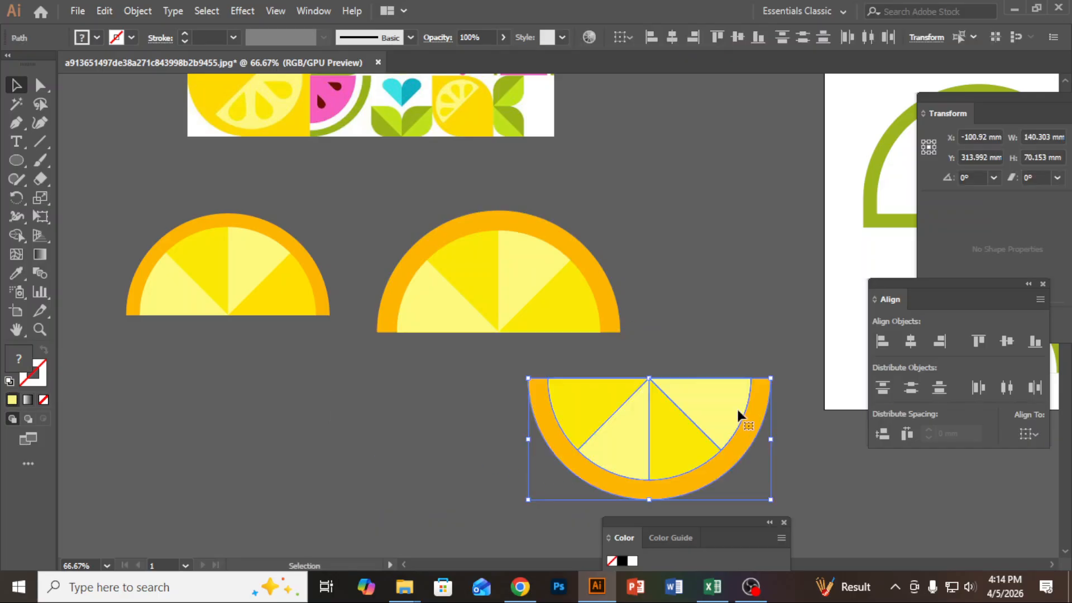
drag(693, 347, 694, 347)
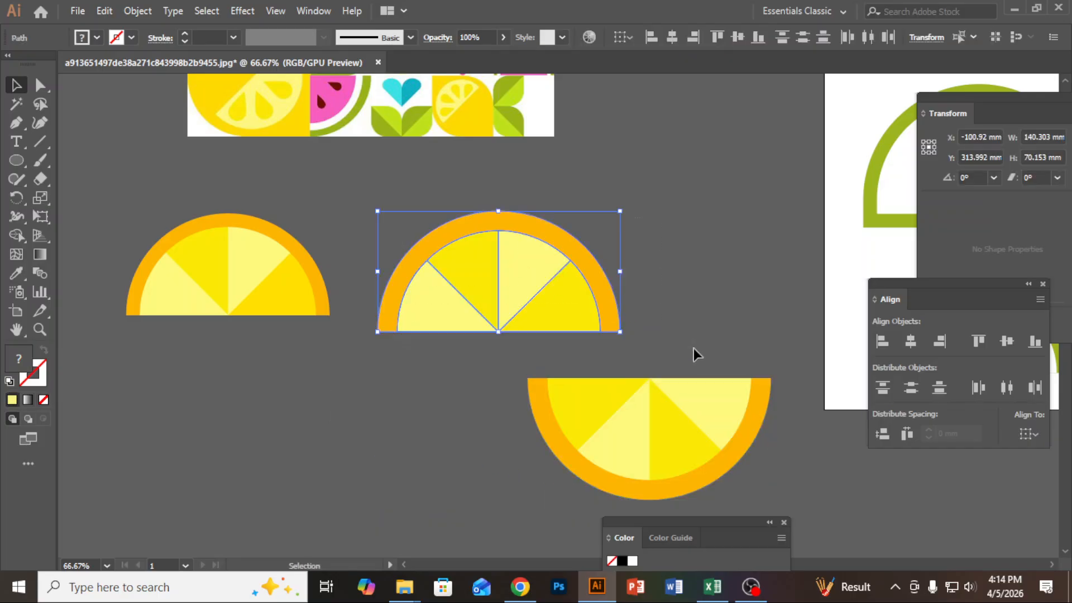
key(a)
key(ctrl+g)
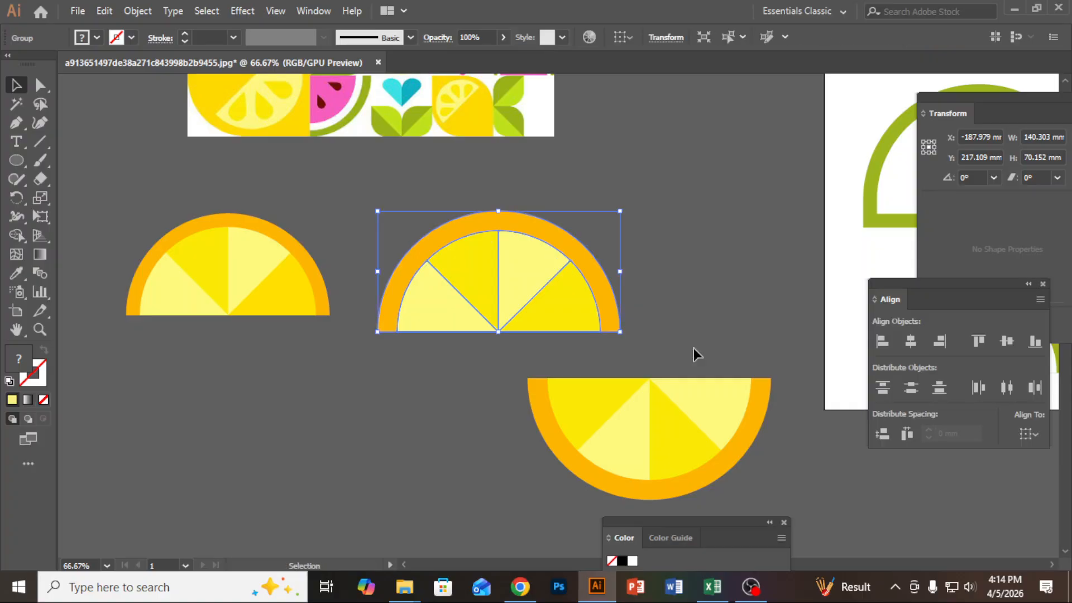
Group the lower citrus half's pieces and move it up beside the upper half, with their flat edges level
scroll(387, 410, down, 1)
click(386, 409)
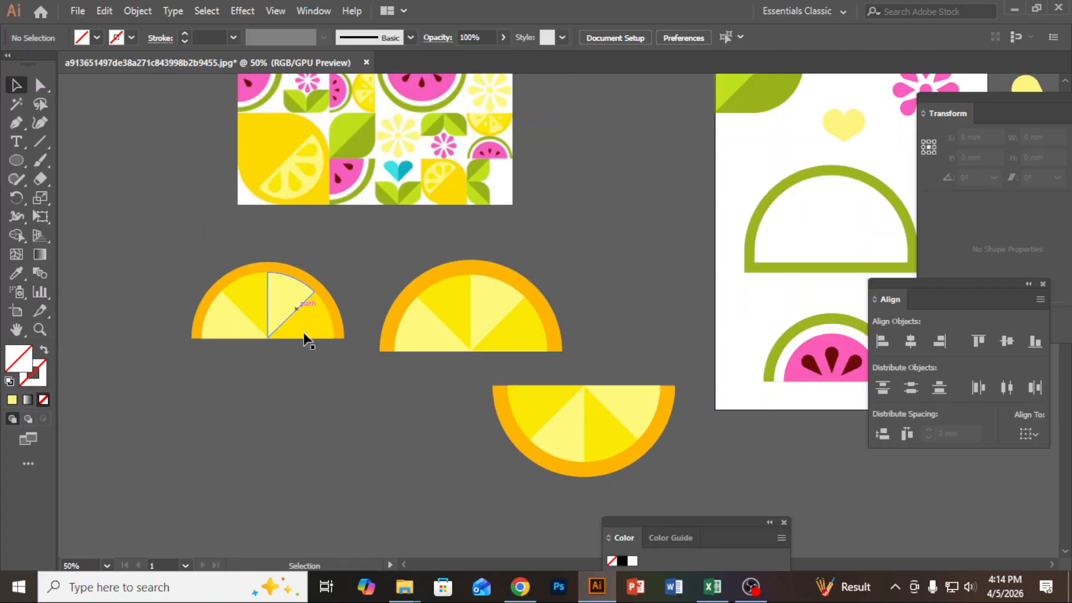
scroll(337, 391, down, 1)
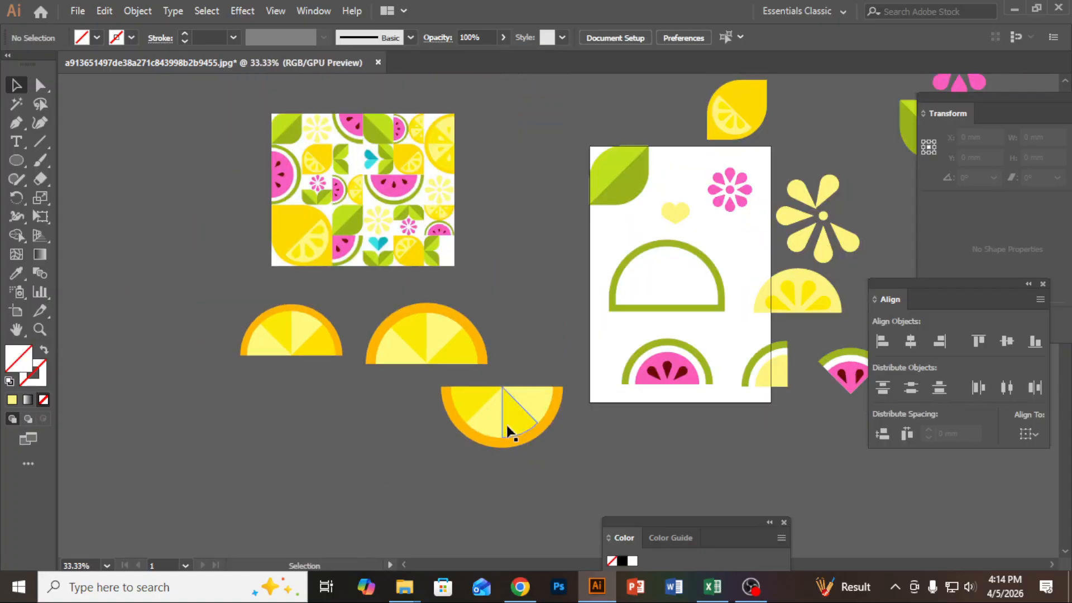
drag(495, 423, 521, 399)
key(ctrl+z)
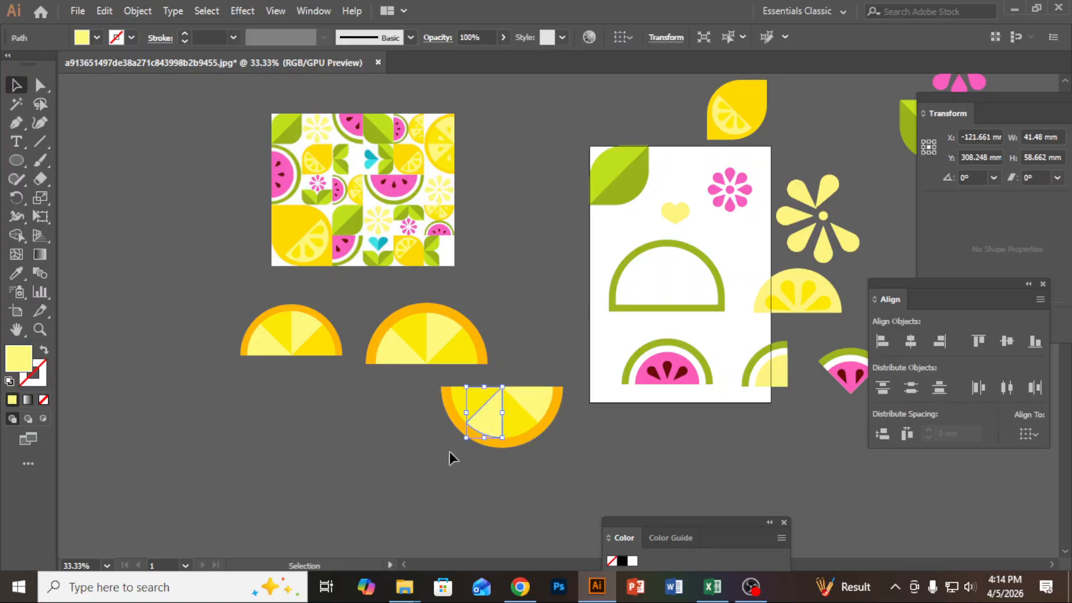
click(556, 403)
key(v)
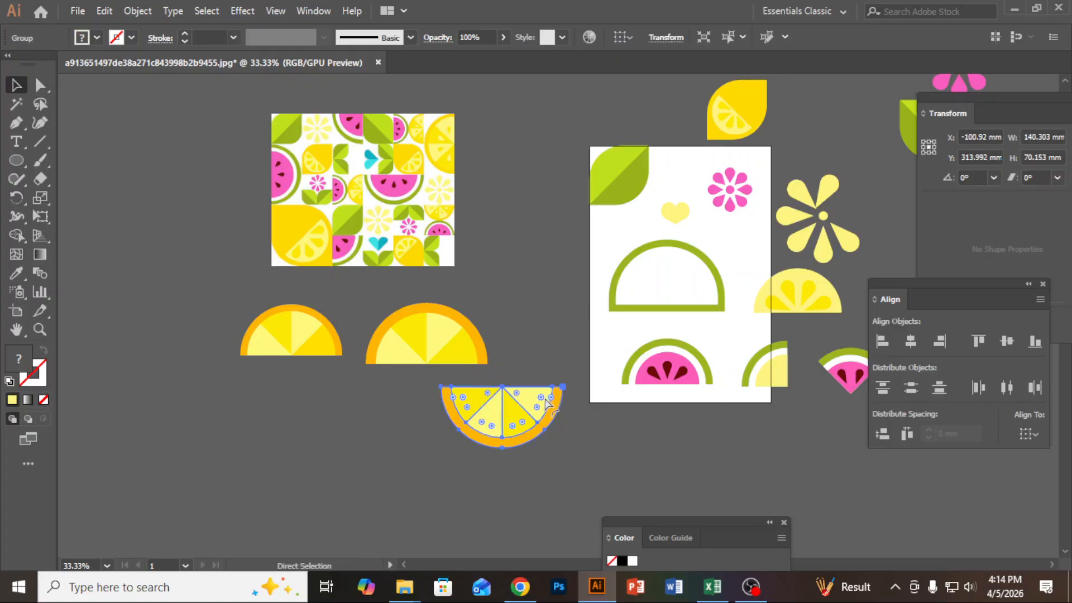
drag(478, 423, 518, 404)
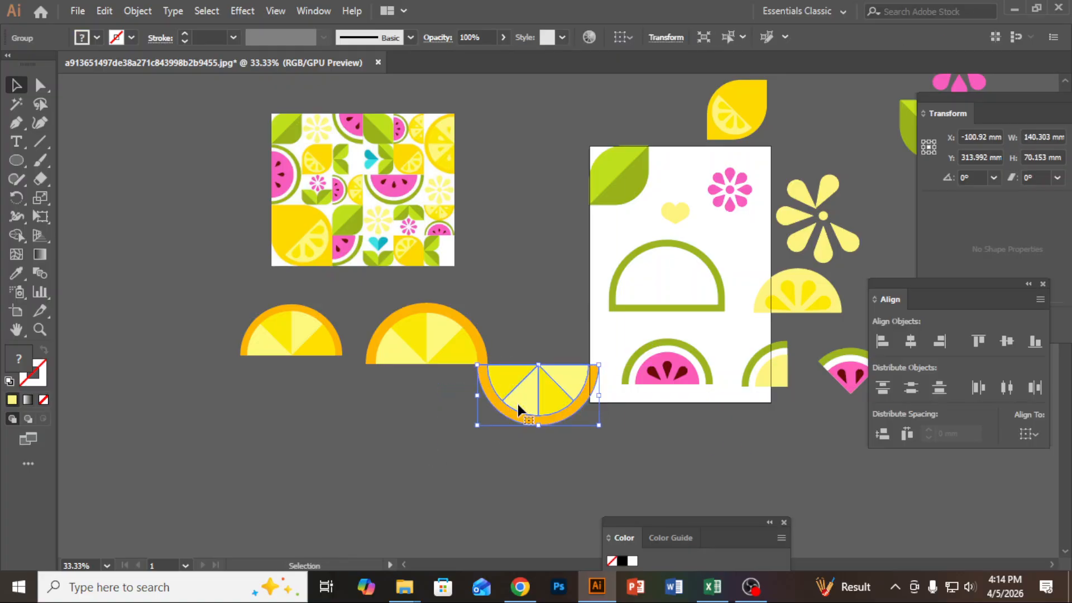
click(499, 464)
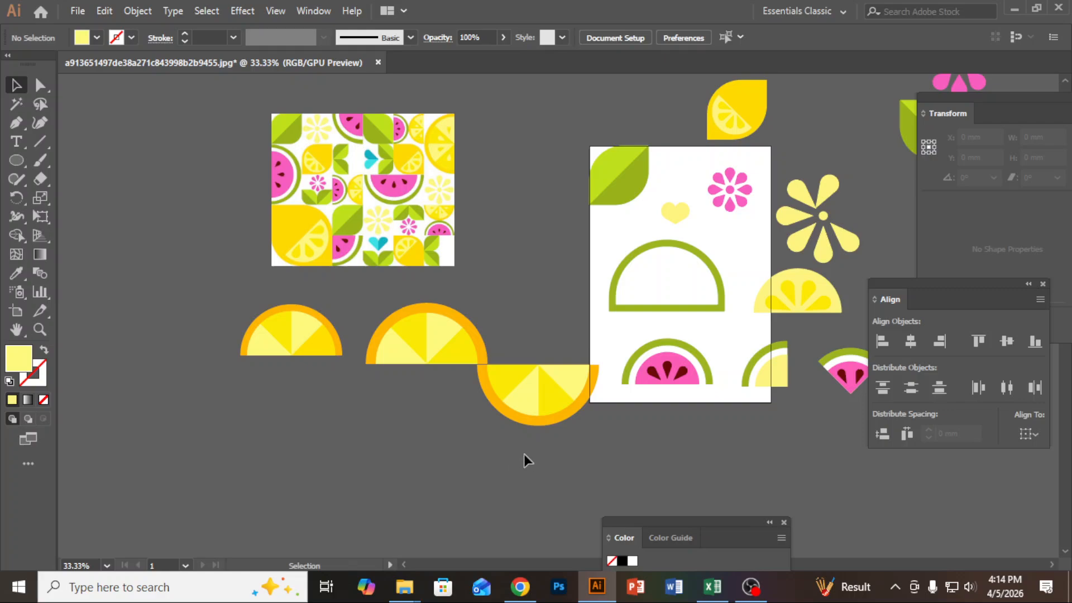
Duplicate the two-tone green leaf from the artboard's corner onto the empty canvas above the artboard
scroll(777, 321, up, 2)
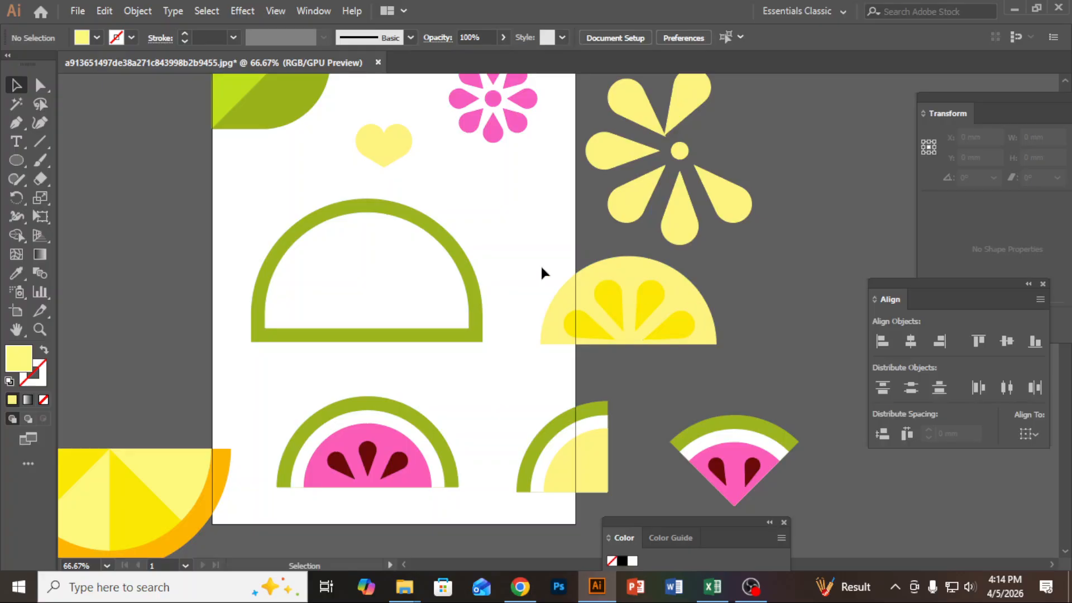
key(space)
drag(492, 130, 507, 270)
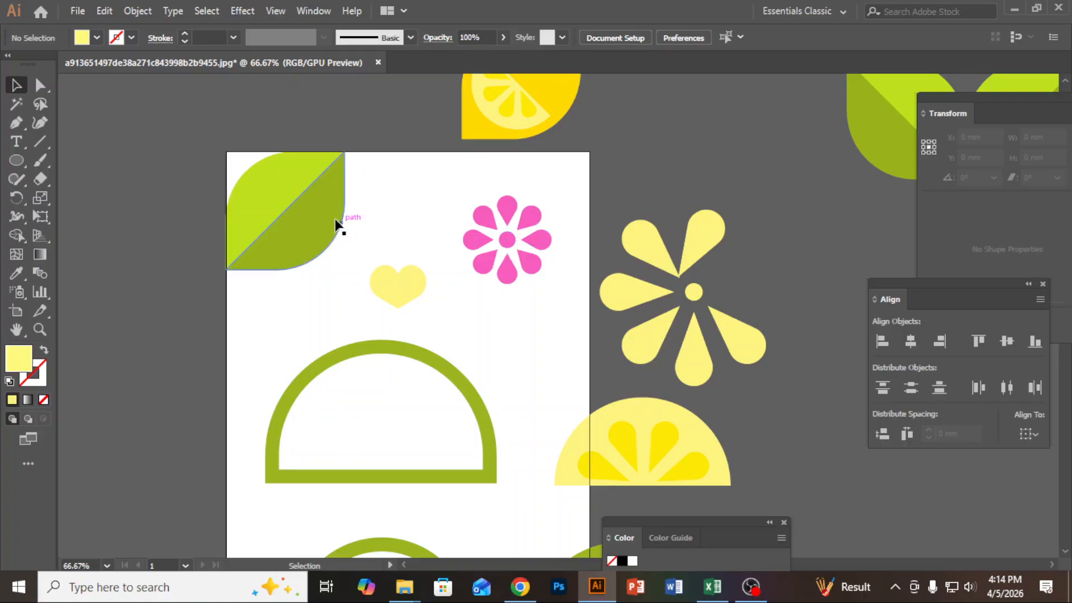
scroll(565, 279, down, 2)
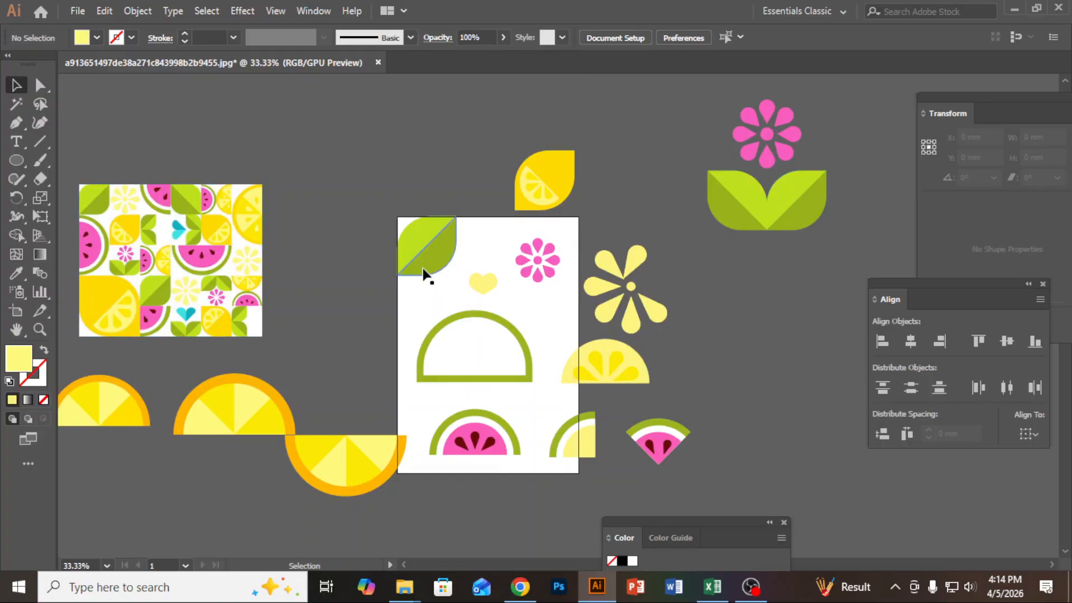
click(430, 252)
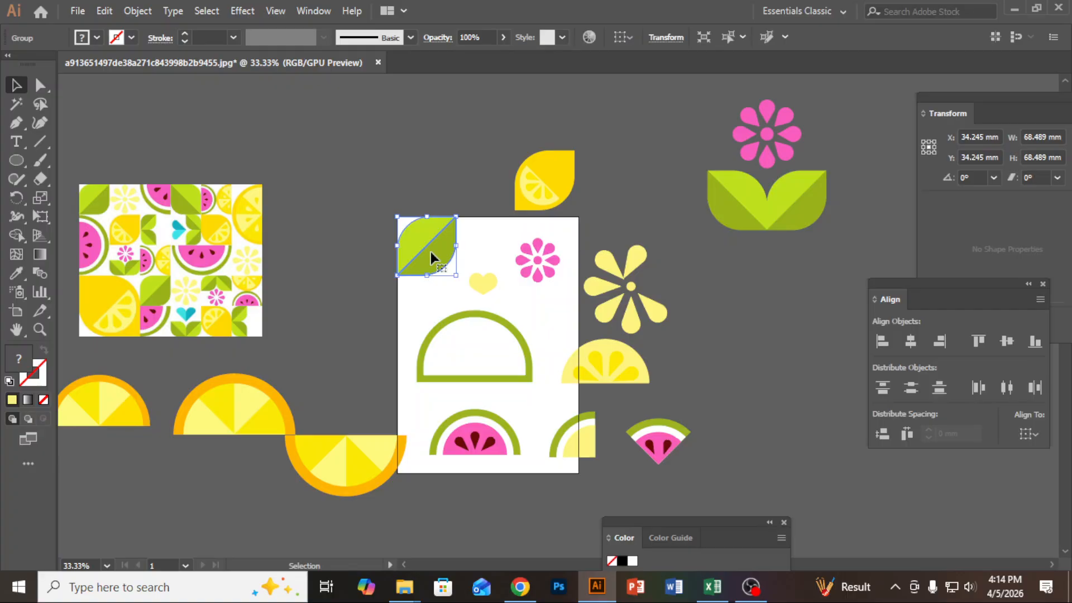
drag(433, 256, 551, 391)
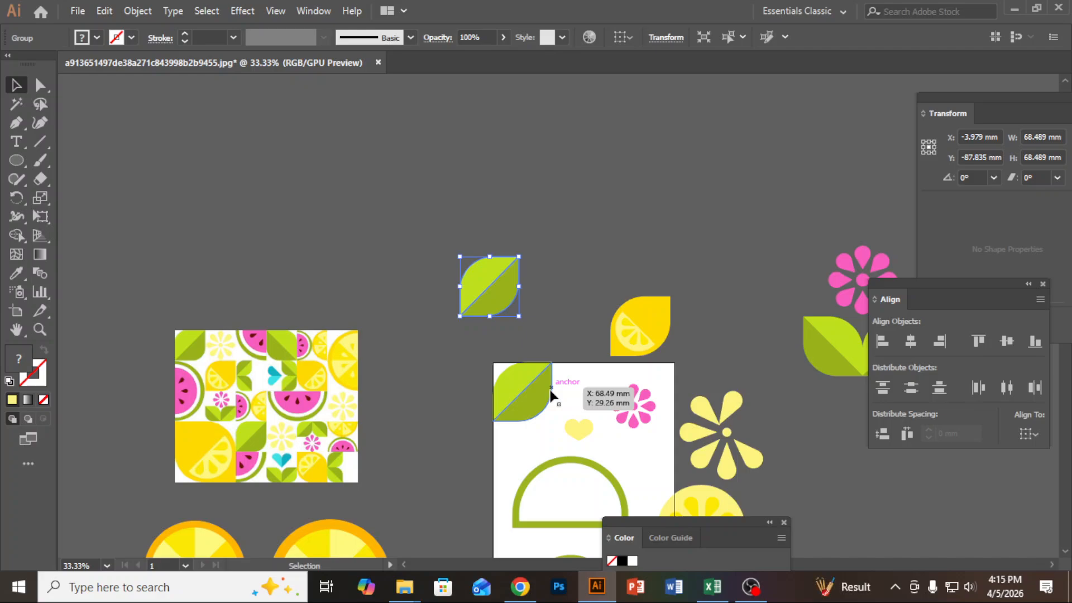
Reflect a copy of the duplicated leaf across a vertical axis through its lower pointed corner to form a leaf pair
key(o)
scroll(461, 314, up, 3)
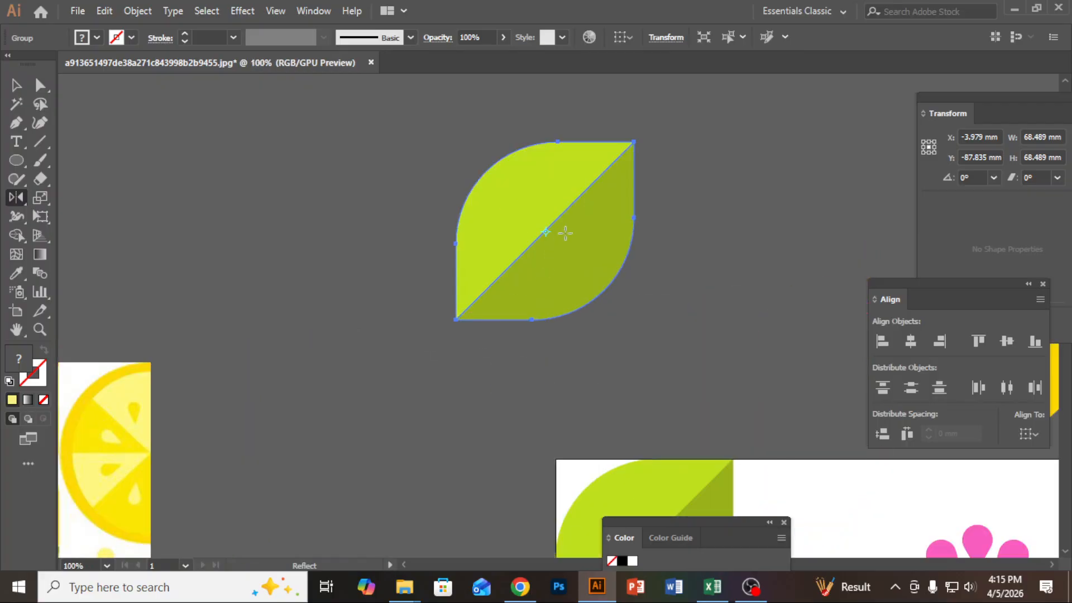
drag(547, 232, 453, 315)
alt+click(455, 319)
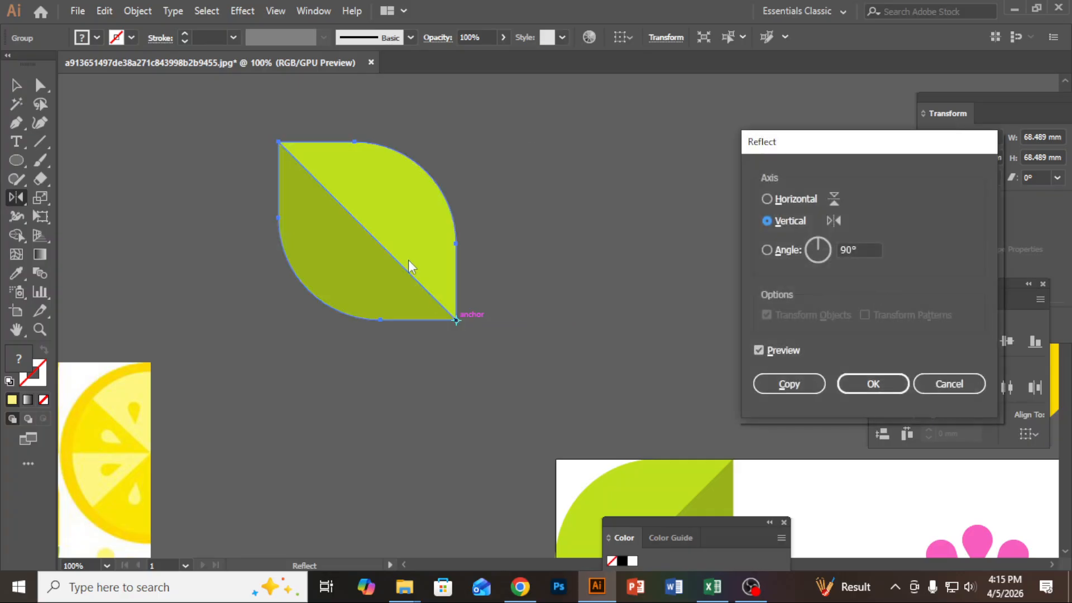
click(789, 383)
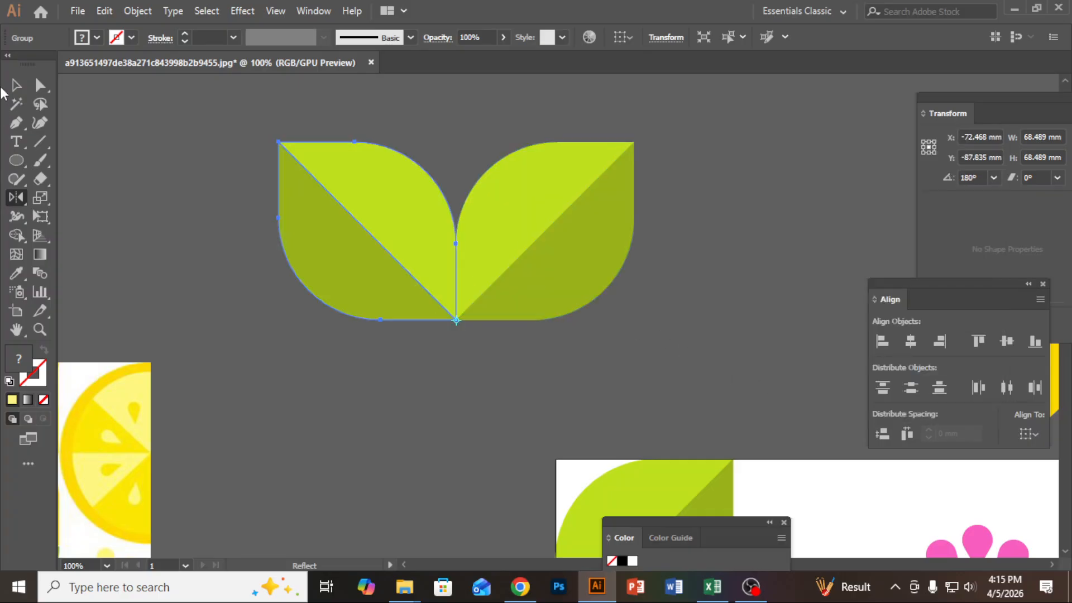
click(27, 87)
click(170, 145)
Duplicate the pink flower from the existing flower-and-leaves motif and place the copy centred above the new leaf pair
scroll(259, 253, down, 3)
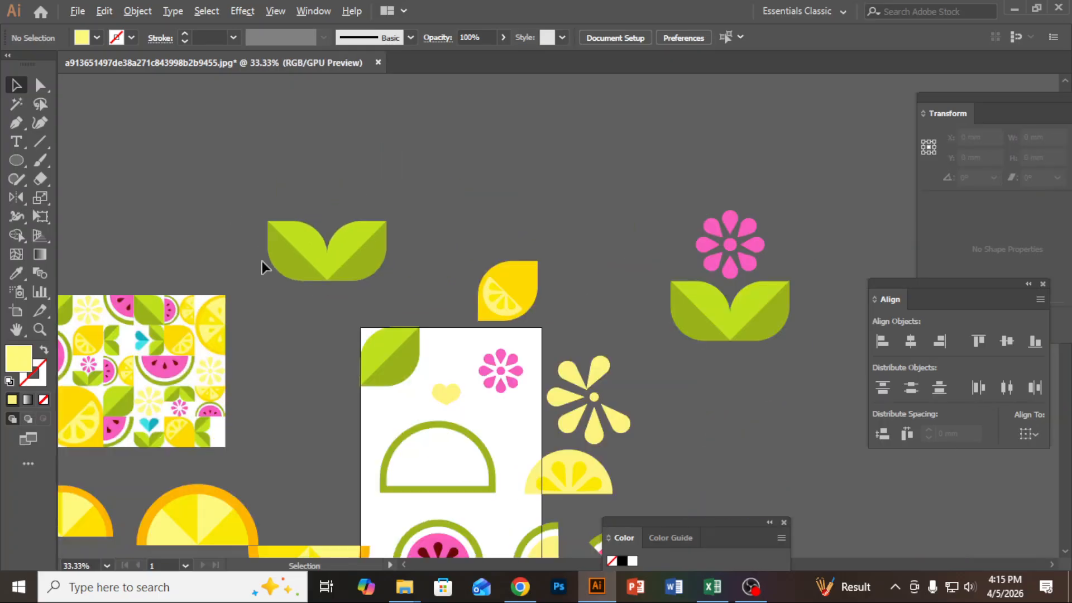
drag(734, 252, 329, 172)
click(473, 191)
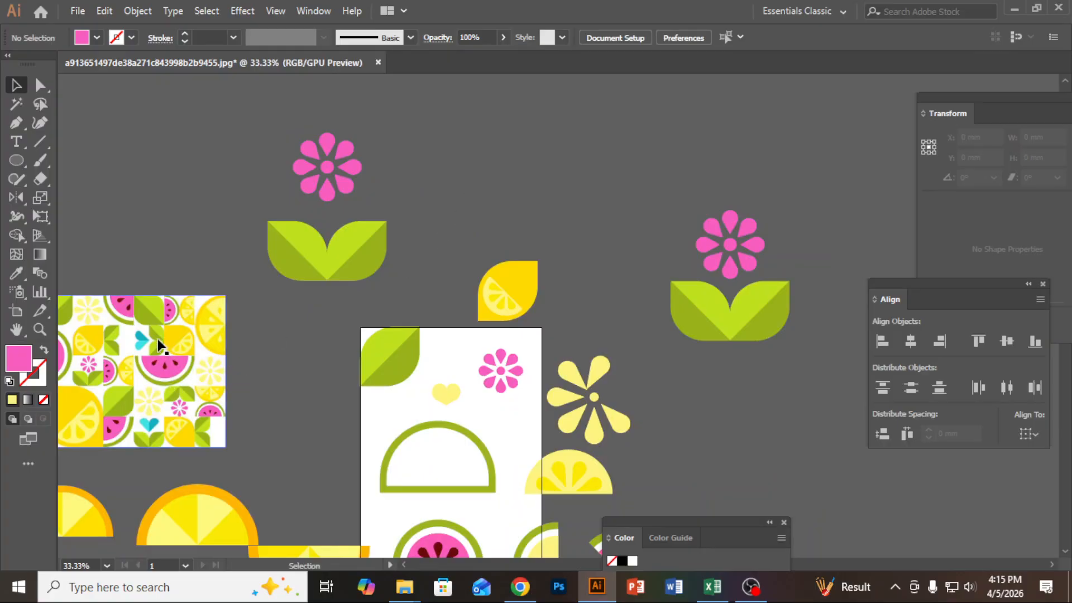
Duplicate the new leaf pair, rotate the copy 90° counterclockwise, and place it between the reference image and the artboard
scroll(159, 344, up, 3)
scroll(528, 336, down, 2)
click(672, 214)
drag(645, 217, 588, 312)
drag(652, 361, 614, 224)
drag(560, 279, 538, 396)
click(596, 363)
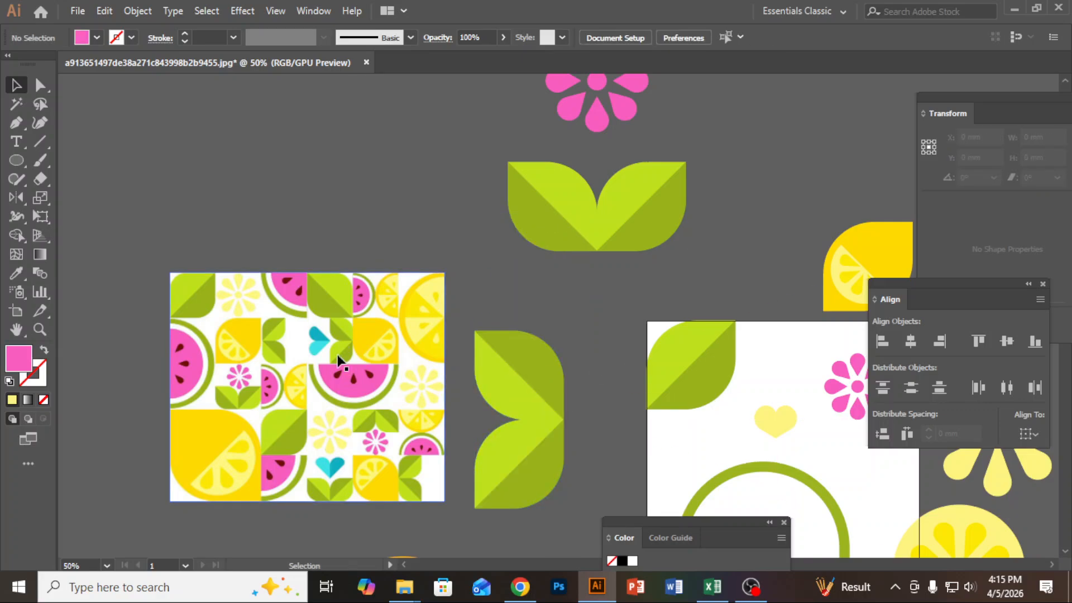
Recolour the inner half of the upper leaf in the vertical leaf pair with the dark green sampled from its outer half
key(space)
drag(601, 468, 582, 408)
scroll(381, 337, up, 1)
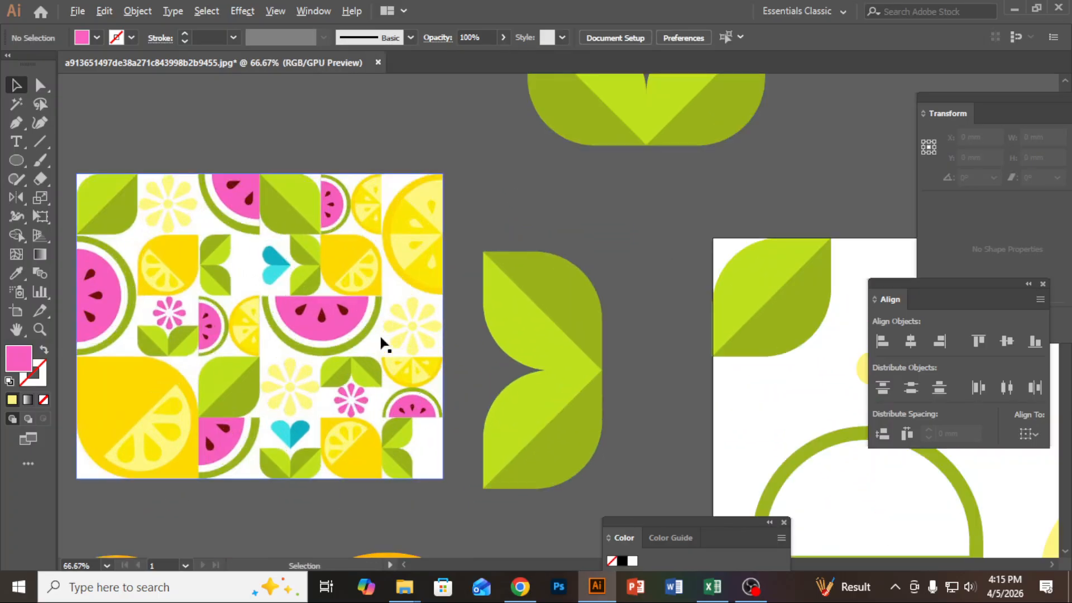
scroll(381, 337, up, 1)
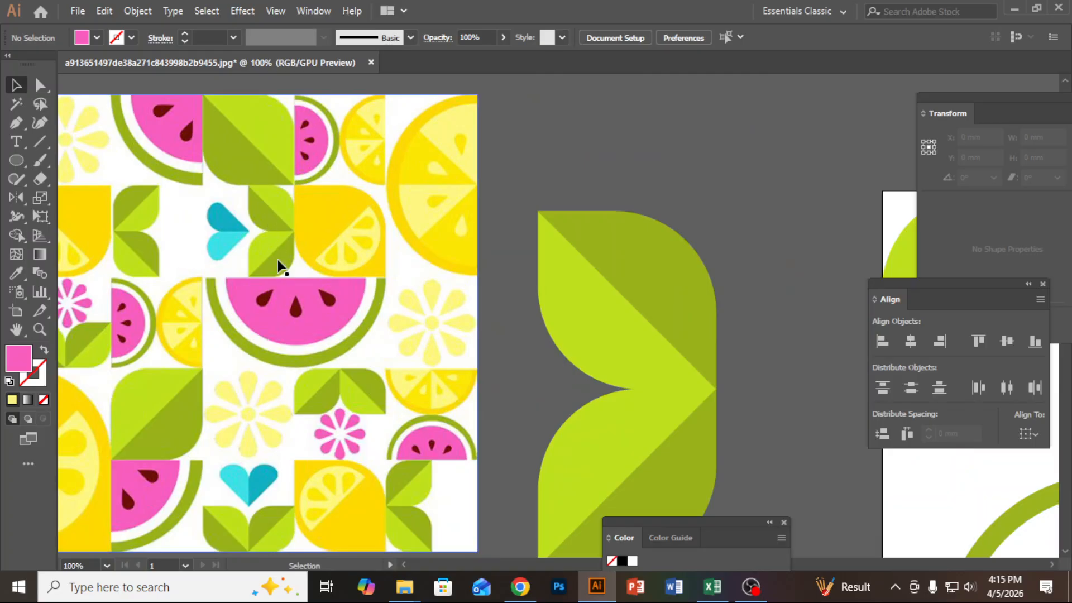
click(585, 320)
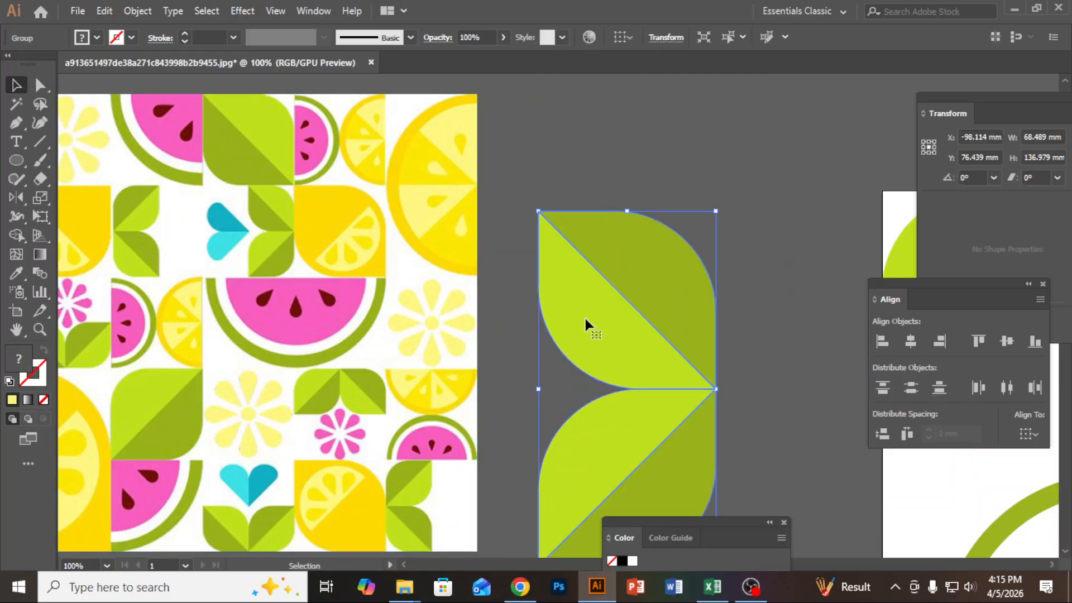
click(40, 86)
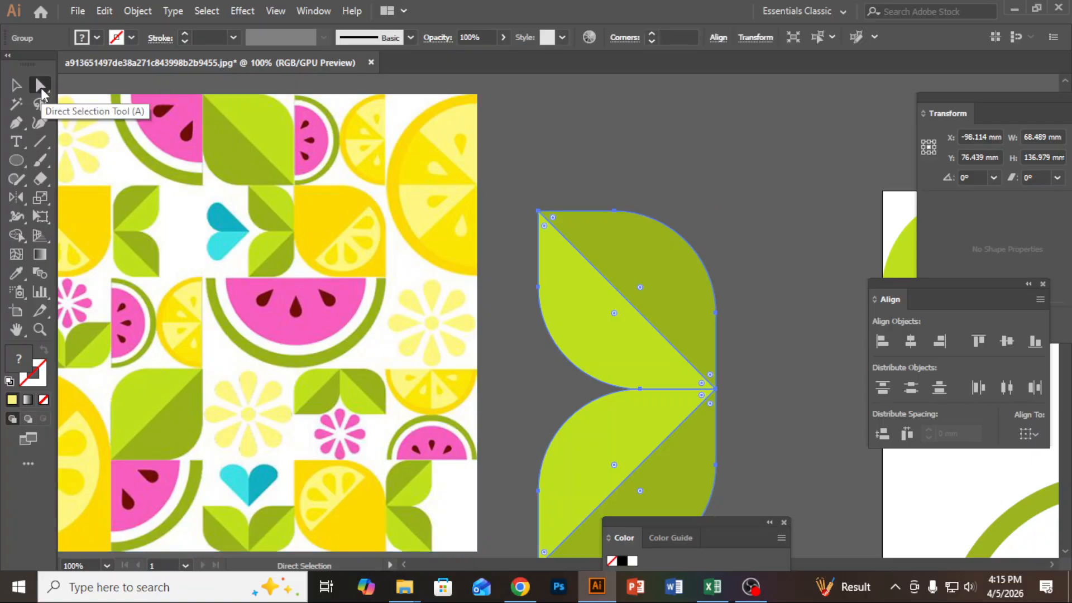
click(770, 216)
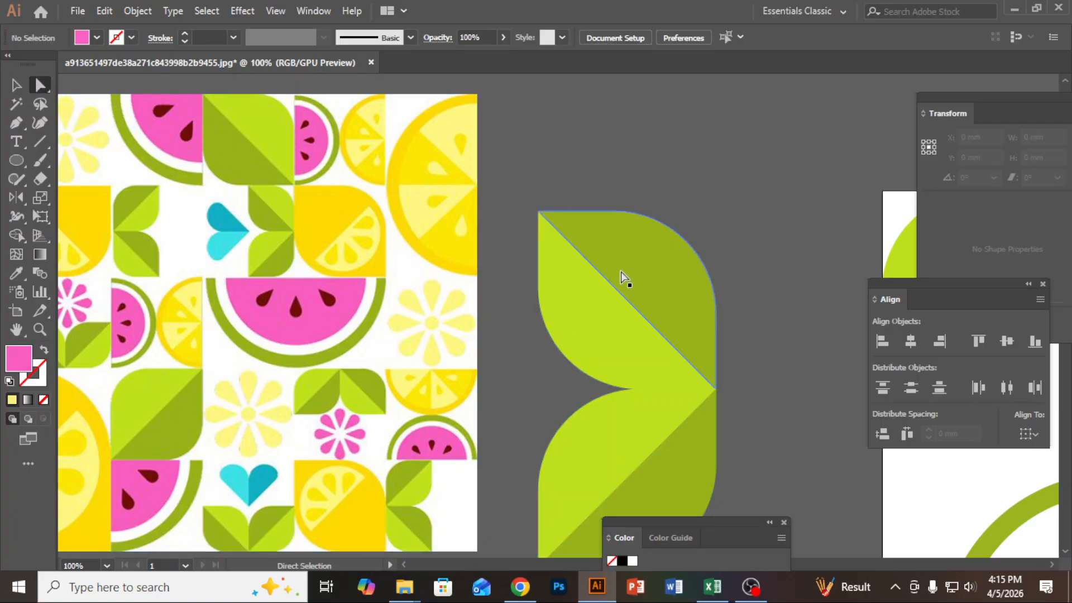
click(581, 307)
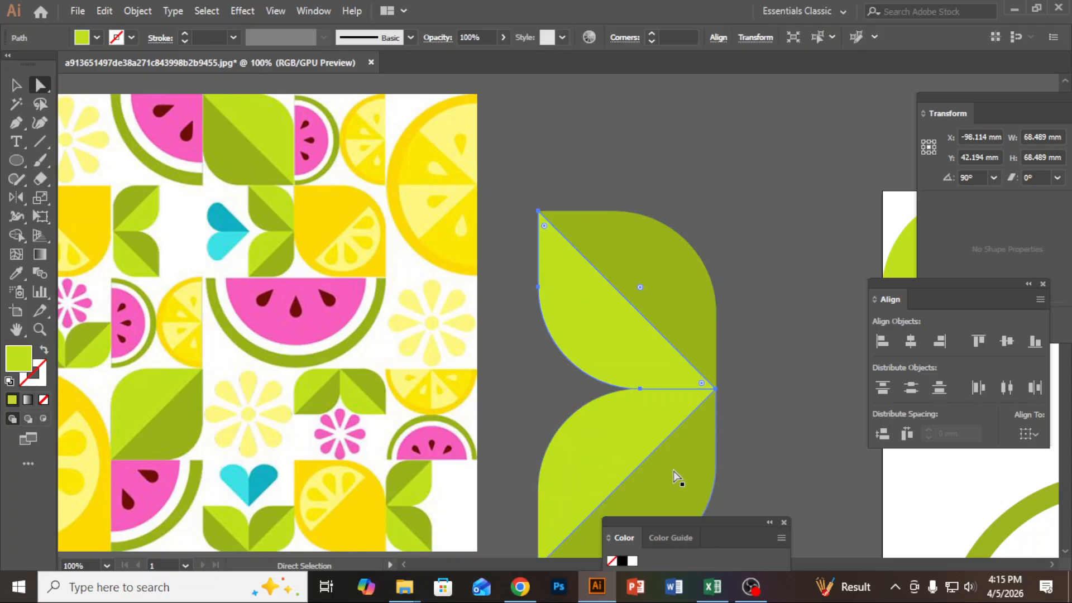
shift+click(682, 482)
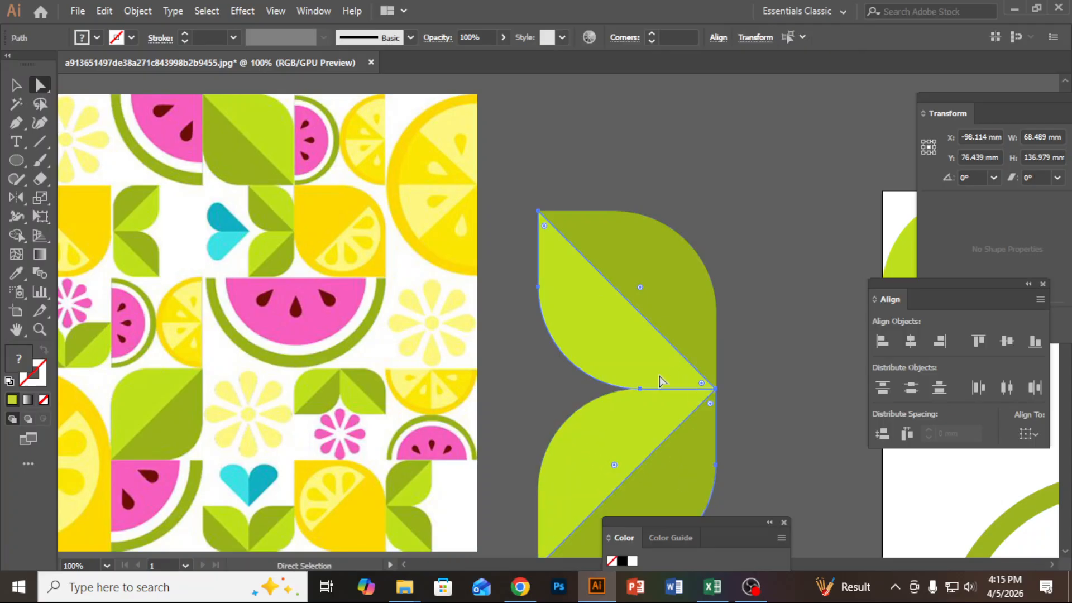
key(i)
click(681, 284)
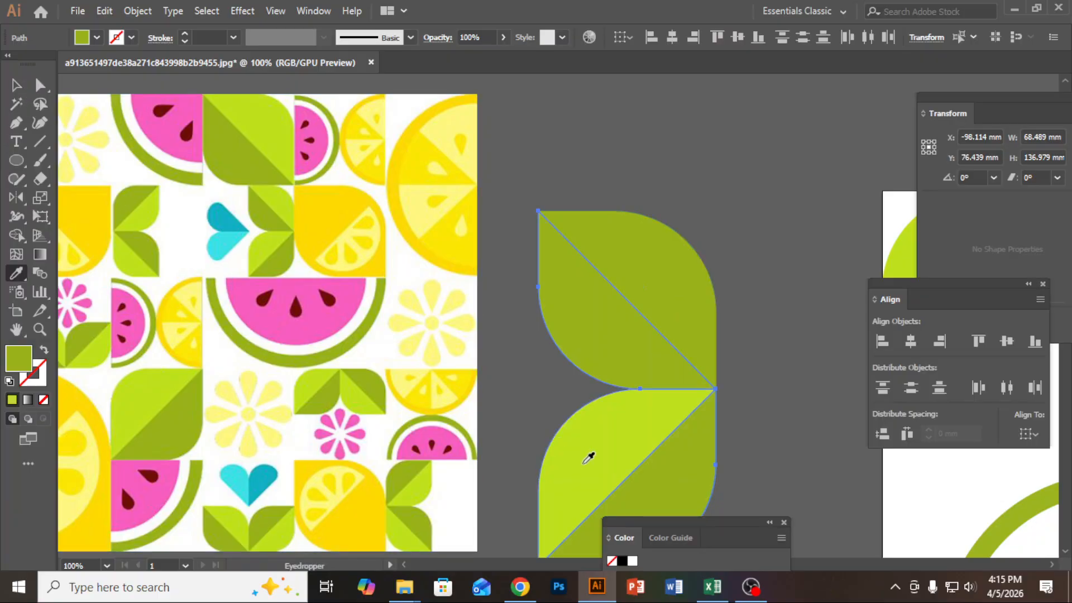
Recolour the outer half of that upper leaf with the light green sampled from the lower leaf
ctrl+click(675, 297)
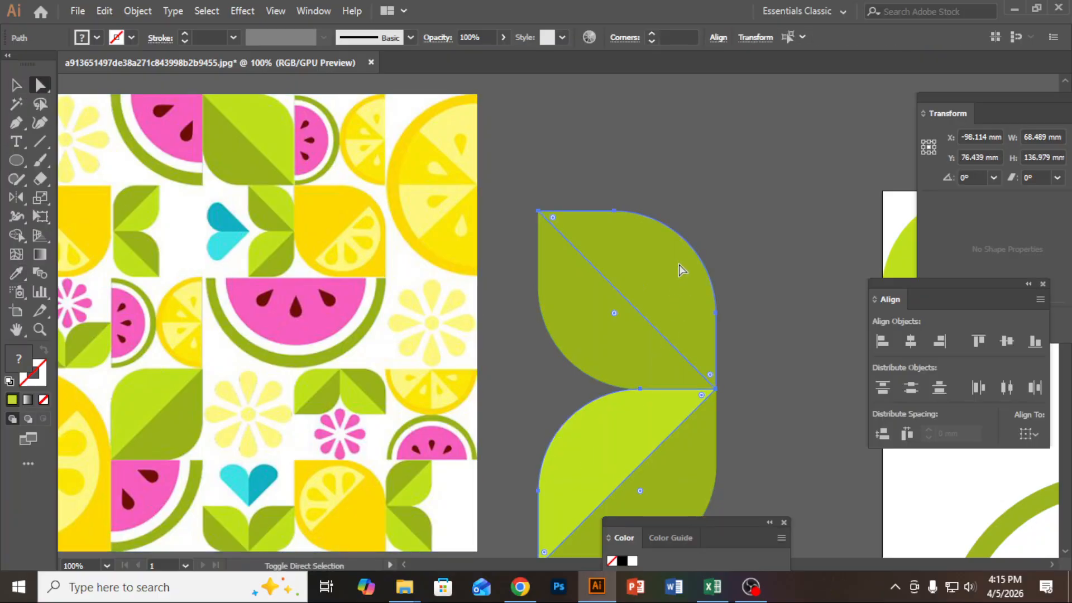
key(i)
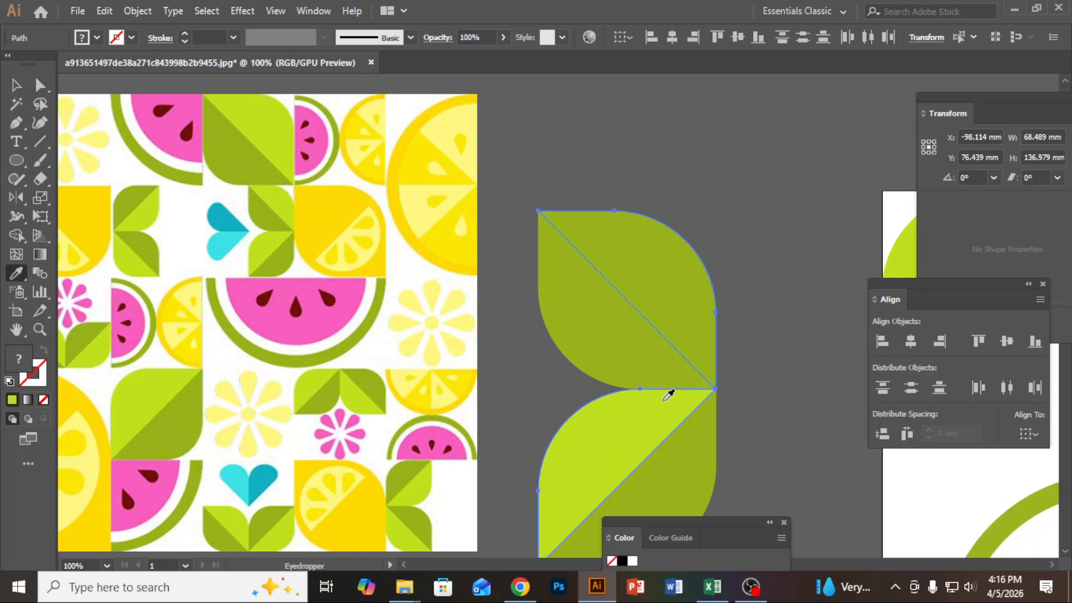
click(669, 393)
click(16, 85)
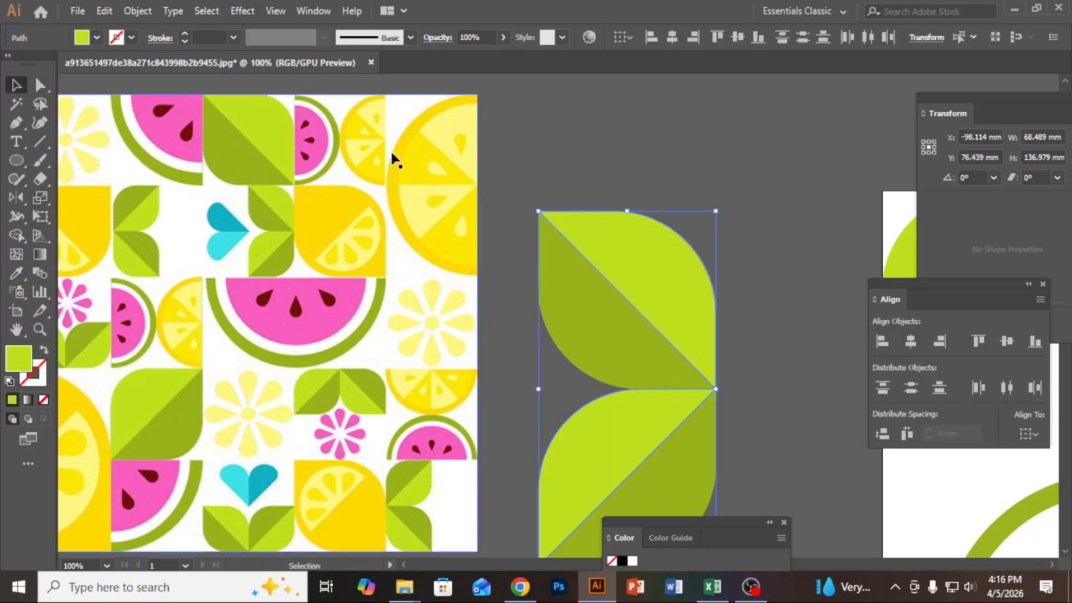
click(759, 153)
Duplicate the recoloured vertical leaf pair to the opposite side of the reference image and rotate the copy 180°
scroll(661, 246, down, 2)
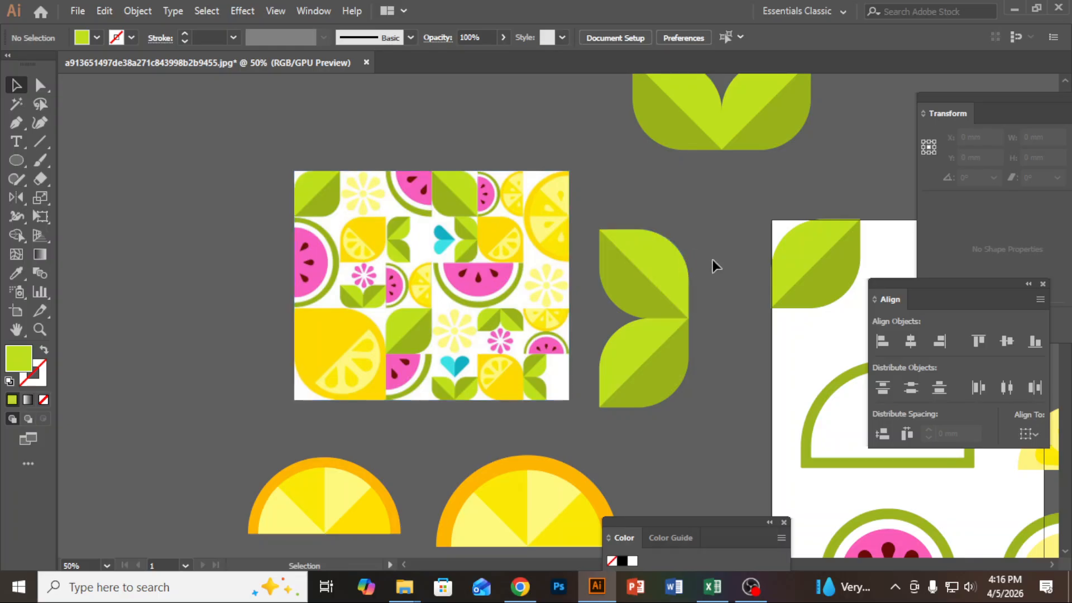
click(656, 374)
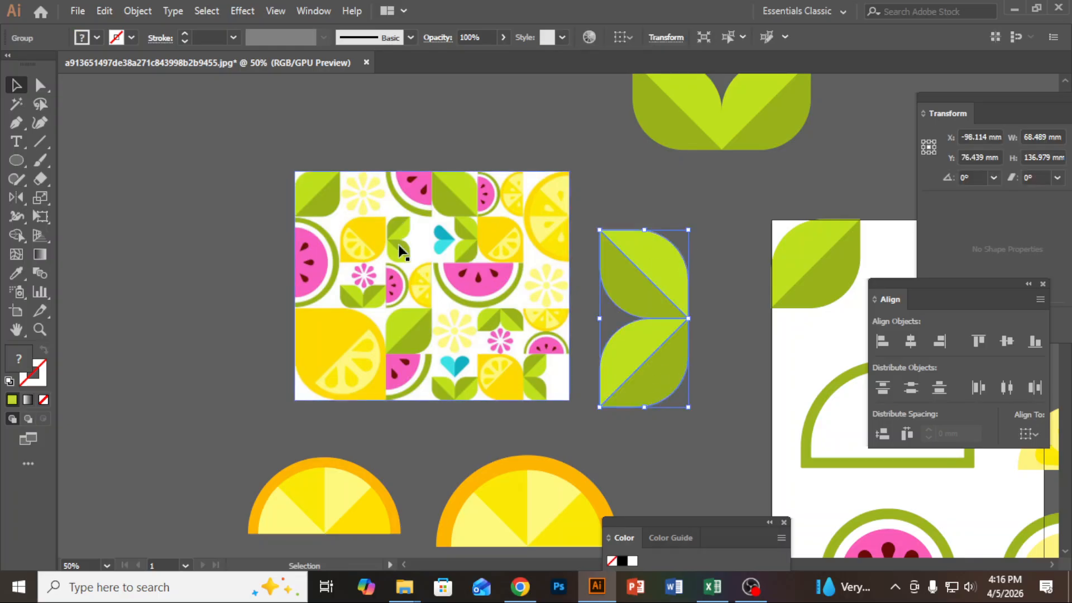
drag(646, 368, 191, 335)
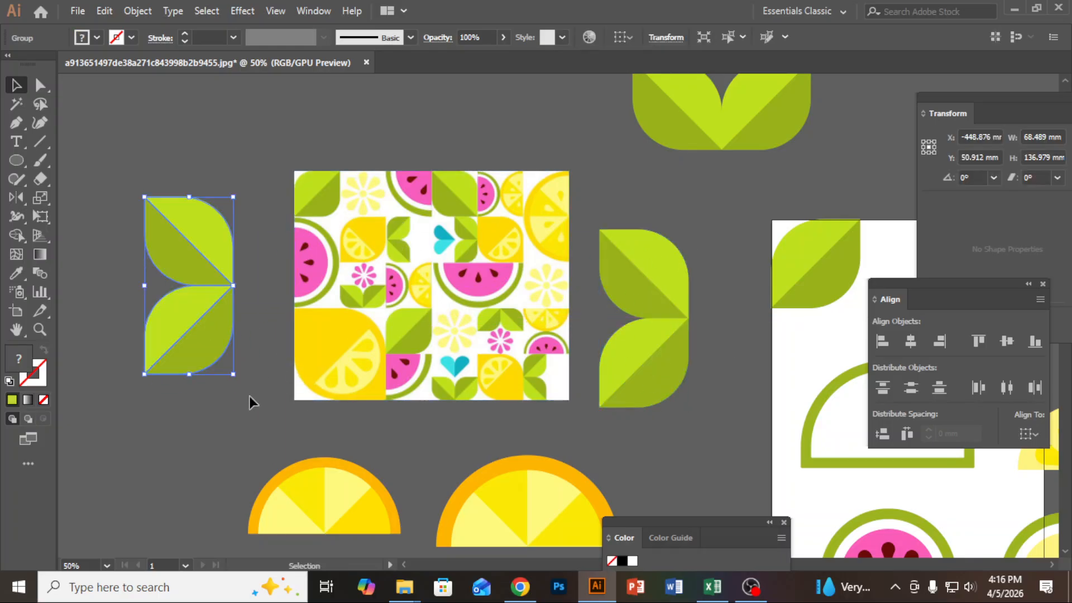
drag(242, 383, 535, 155)
drag(698, 402, 393, 368)
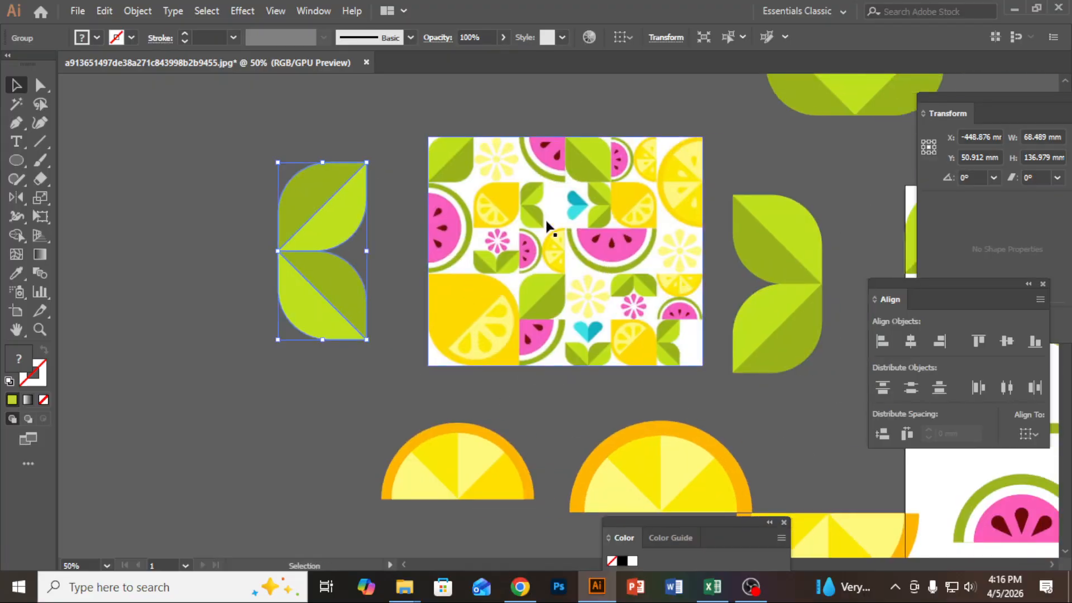
Duplicate the rotated leaf pair and place the copy below it, rotated 90° counterclockwise
drag(346, 305, 285, 471)
drag(313, 518, 368, 384)
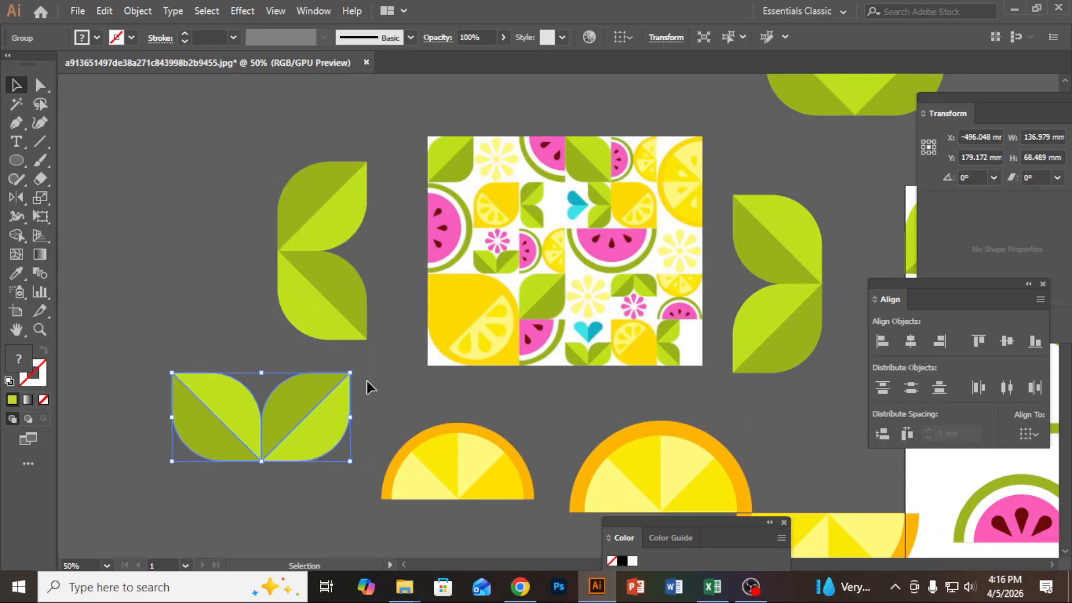
click(430, 390)
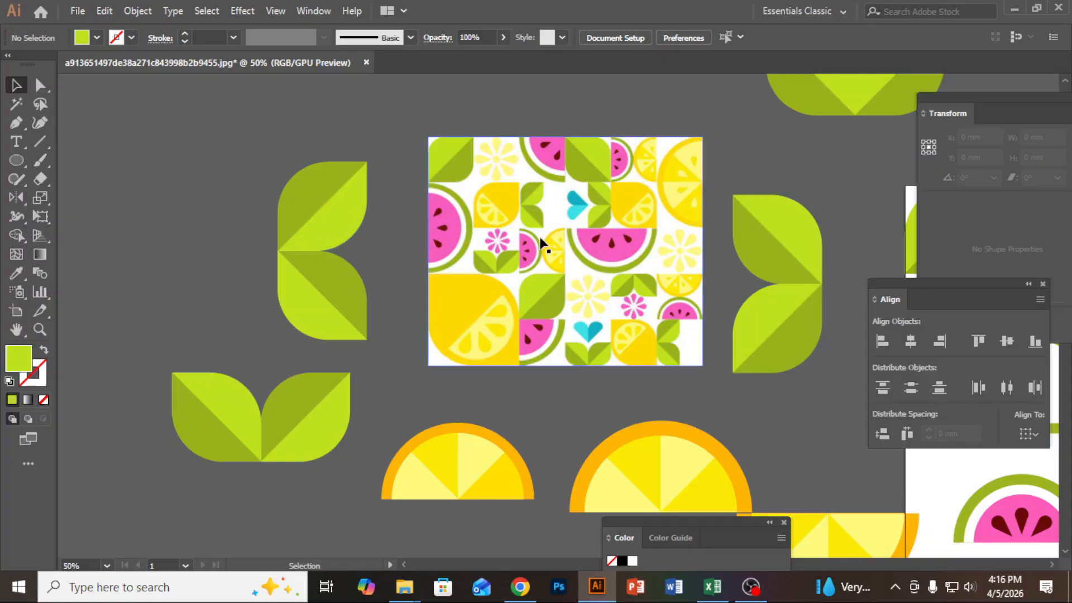
Shift the horizontal leaf pair toward the reference image and place two copies of the artboard's corner leaf above the artboard
drag(789, 283, 672, 275)
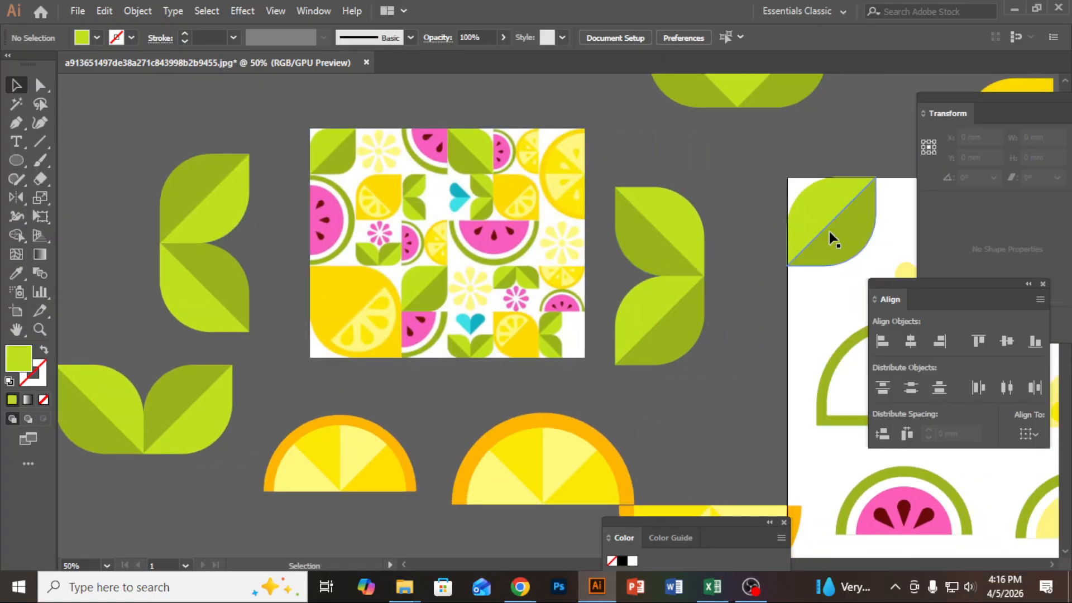
drag(697, 352, 482, 436)
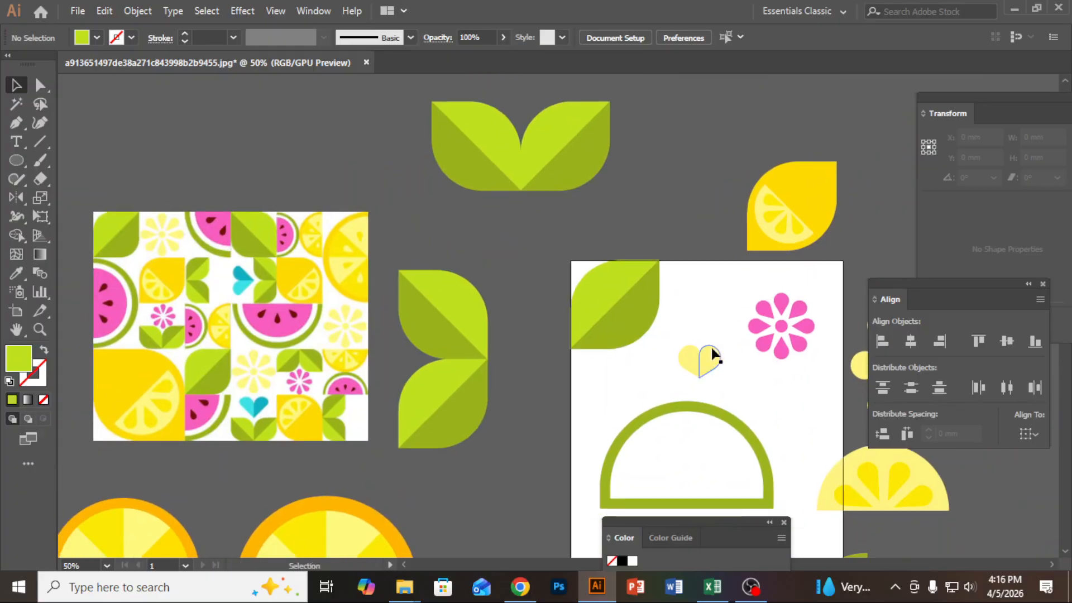
drag(539, 153, 417, 142)
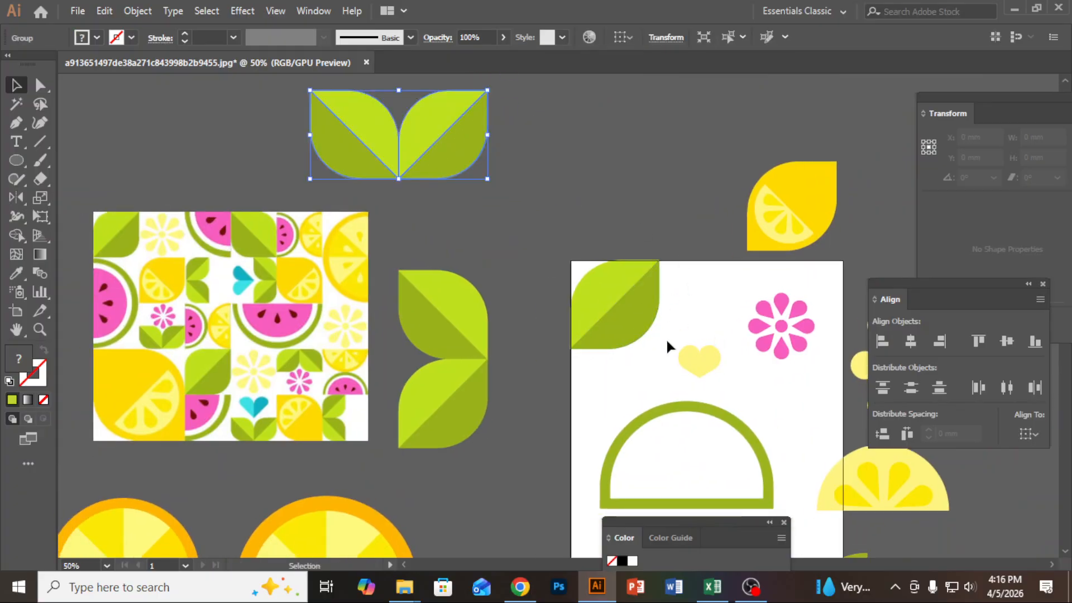
drag(627, 325, 601, 186)
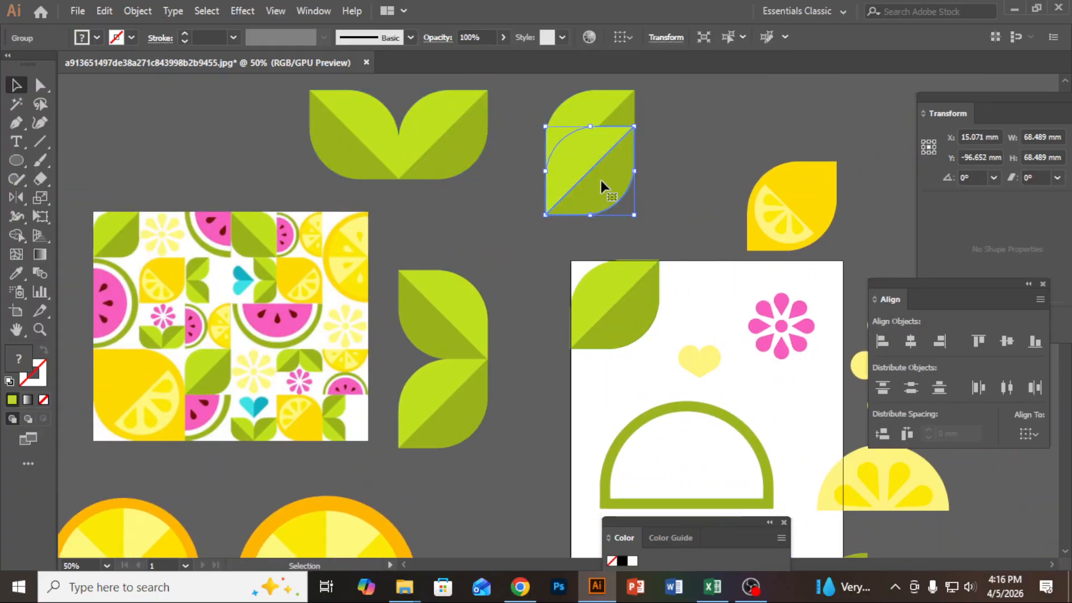
Fill the overlapping leaf copy with the reference lemon's yellow and place it beside the existing lemon above the artboard
key(i)
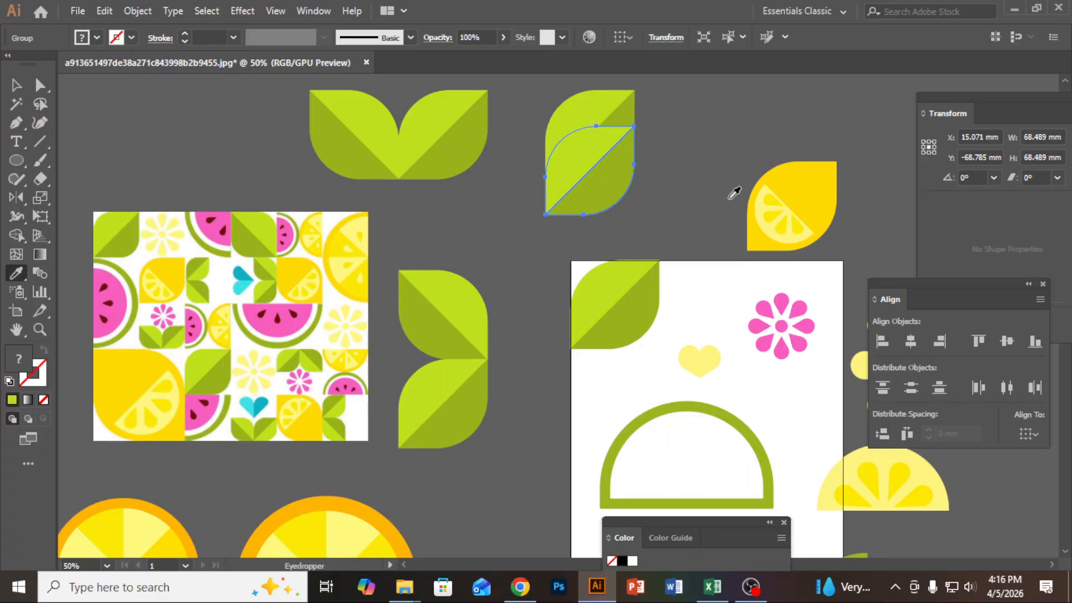
click(136, 368)
key(v)
drag(567, 179, 558, 252)
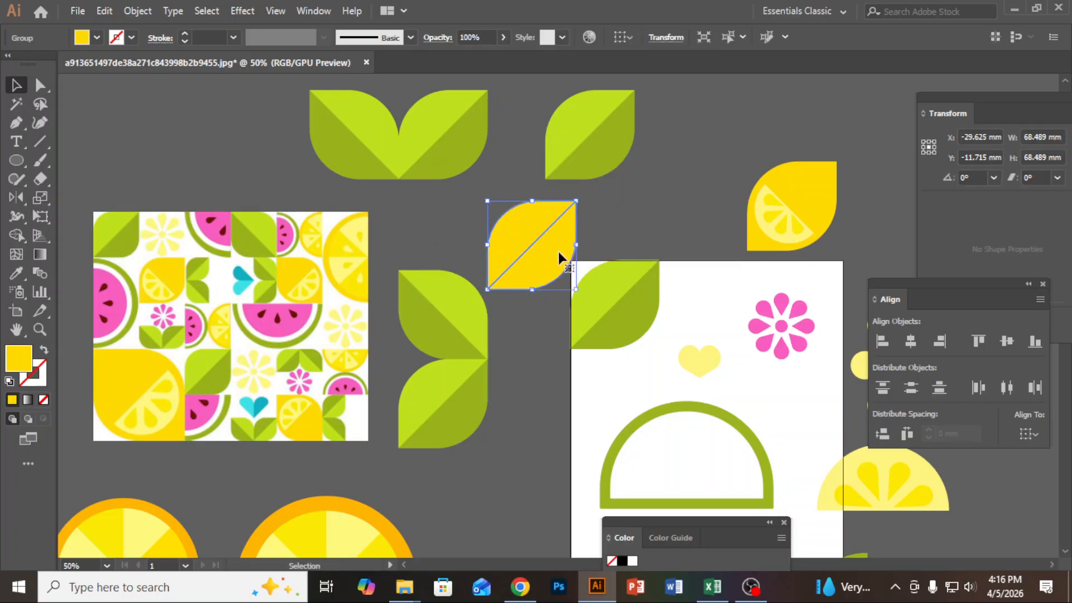
drag(552, 249, 685, 203)
click(712, 241)
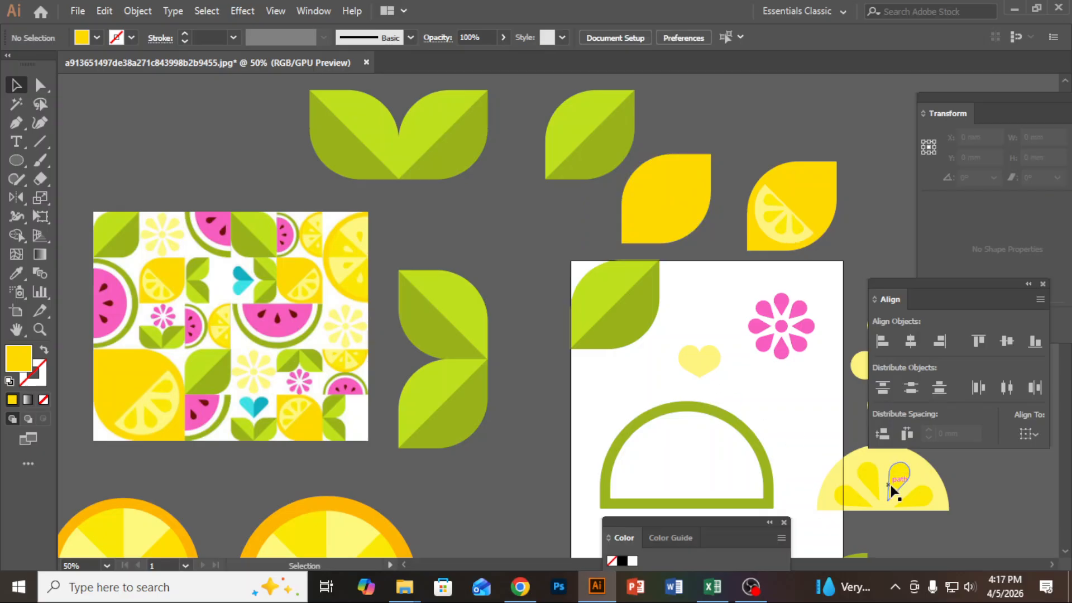
Fit a copy of the pale yellow citrus half-slice into the new lemon, rotated 135° counterclockwise and scaled to about 50.5 × 50.5 mm
drag(772, 466, 651, 366)
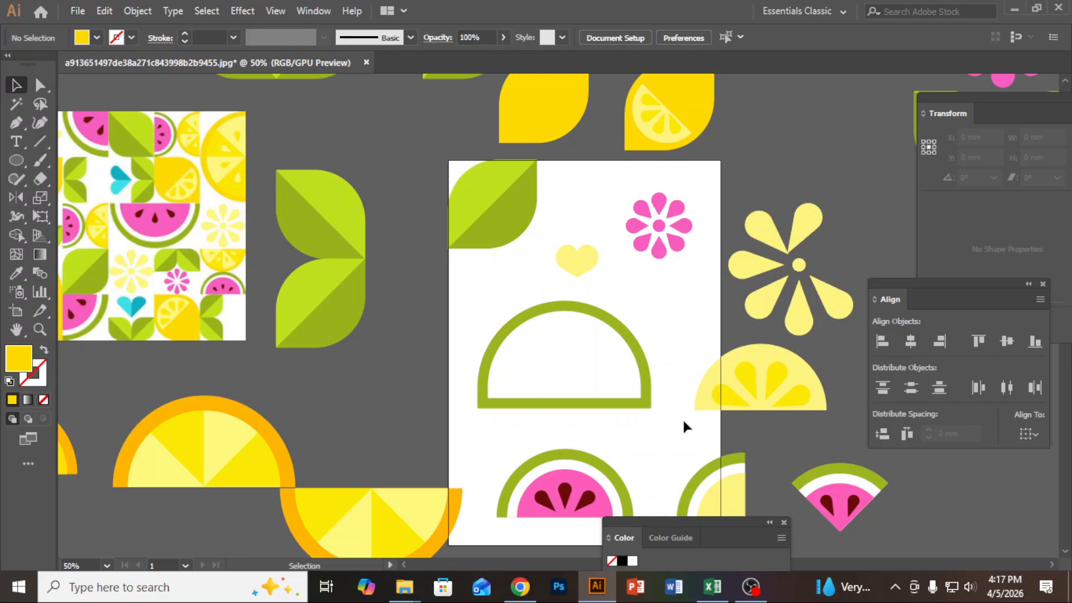
click(832, 370)
drag(783, 387, 693, 119)
drag(735, 186, 523, 239)
drag(575, 151, 554, 173)
drag(520, 219, 501, 230)
drag(501, 230, 502, 230)
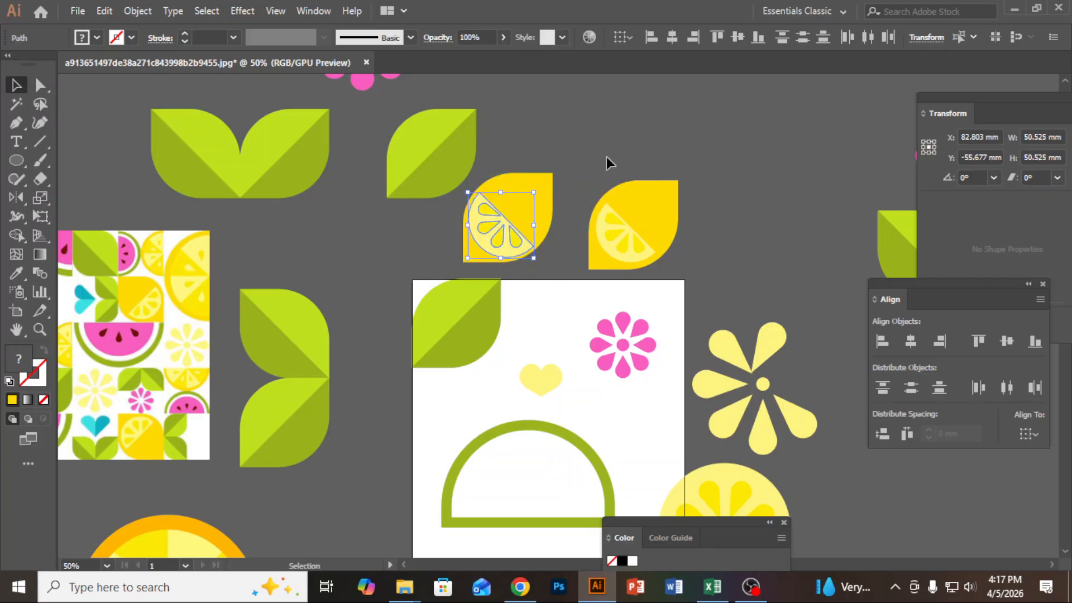
click(617, 143)
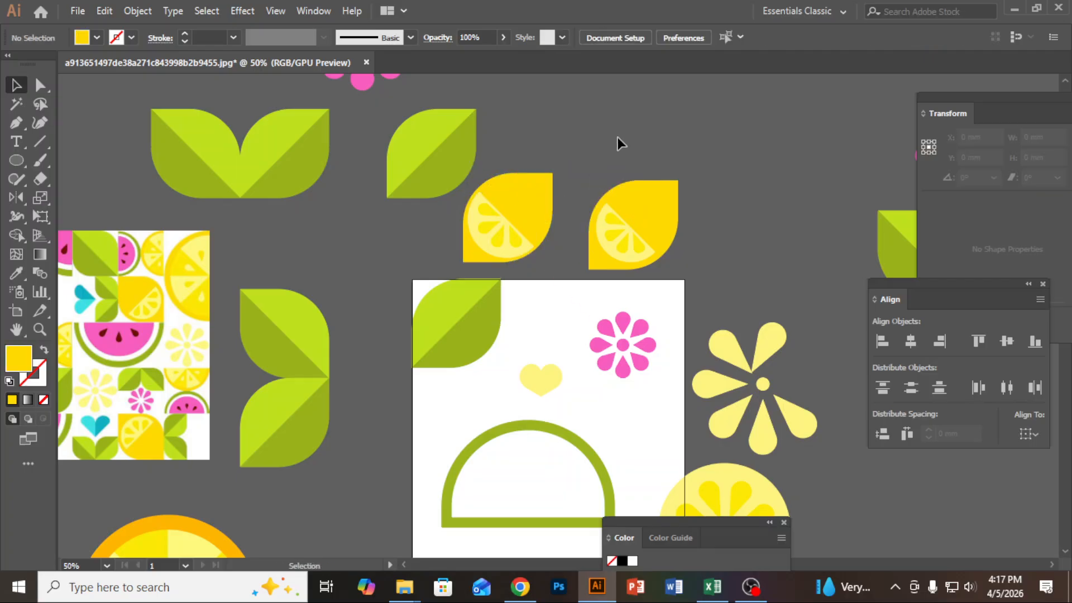
Create a small yellow triangle about 31 mm wide as a three-sided polygon on the empty canvas above the artboard
alt+scroll(594, 240, down, 1)
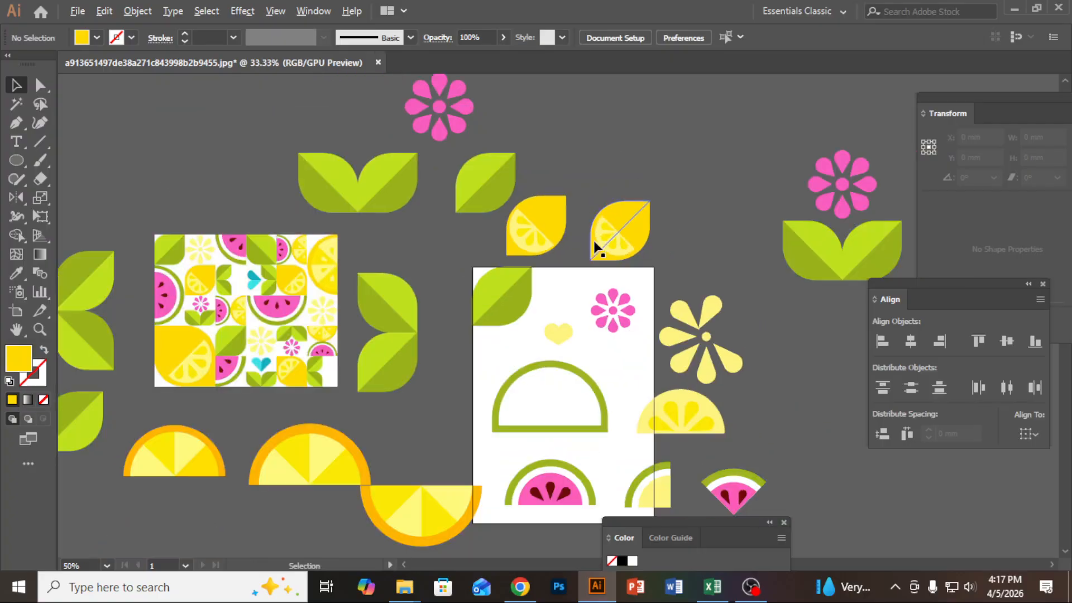
alt+scroll(263, 349, up, 1)
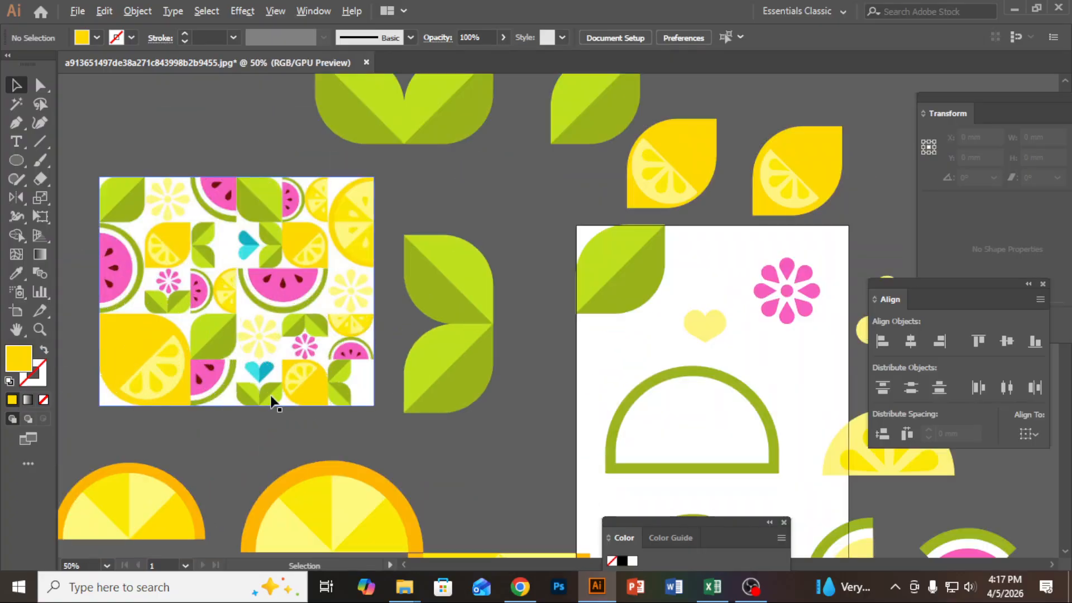
alt+scroll(255, 382, up, 1)
alt+scroll(255, 381, down, 2)
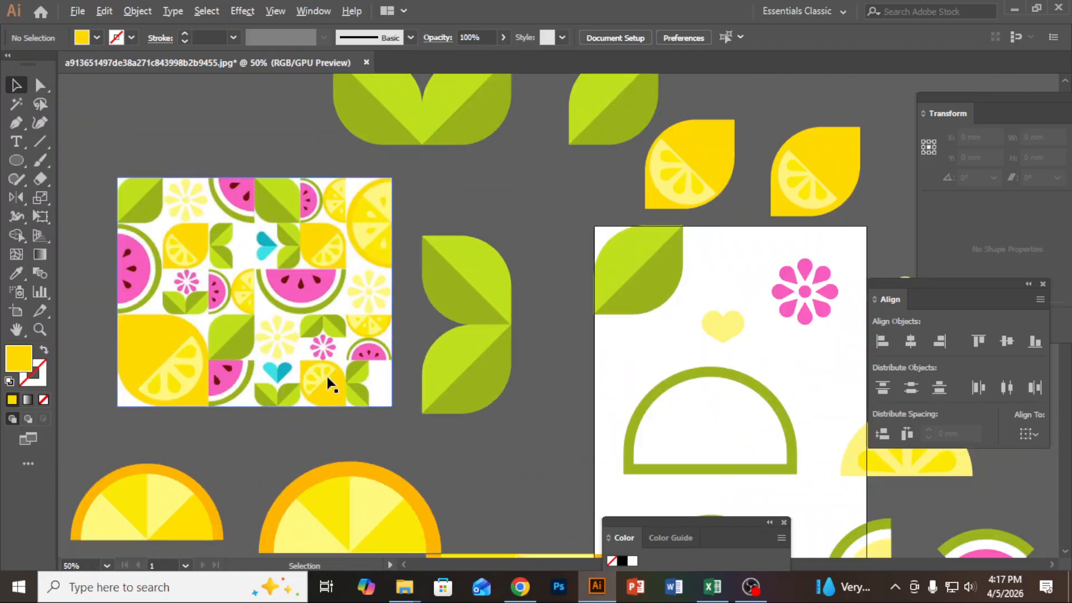
drag(23, 162, 77, 217)
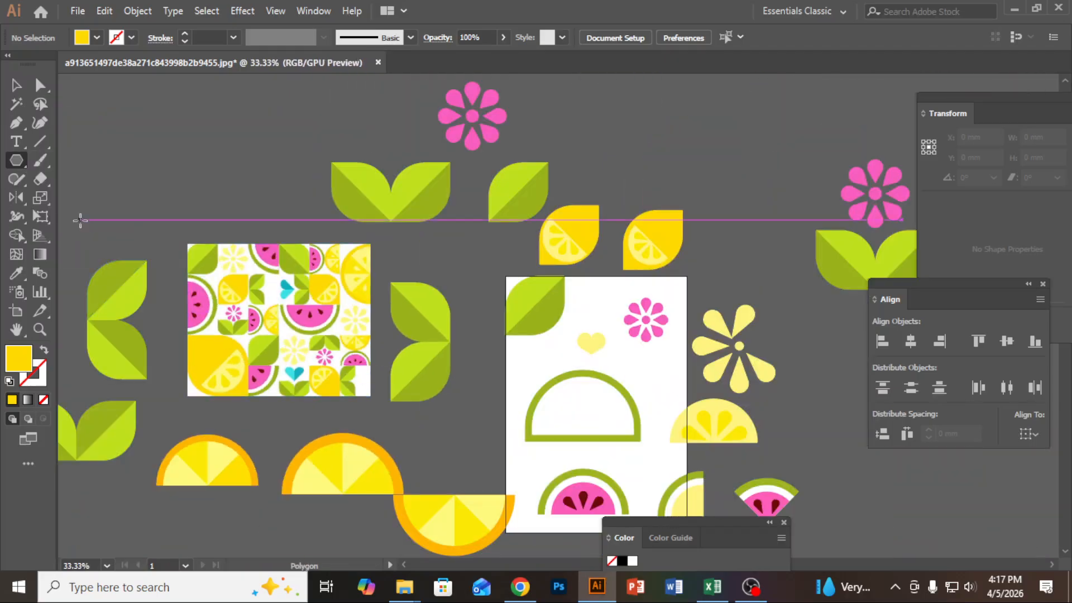
click(704, 143)
click(636, 325)
key(v)
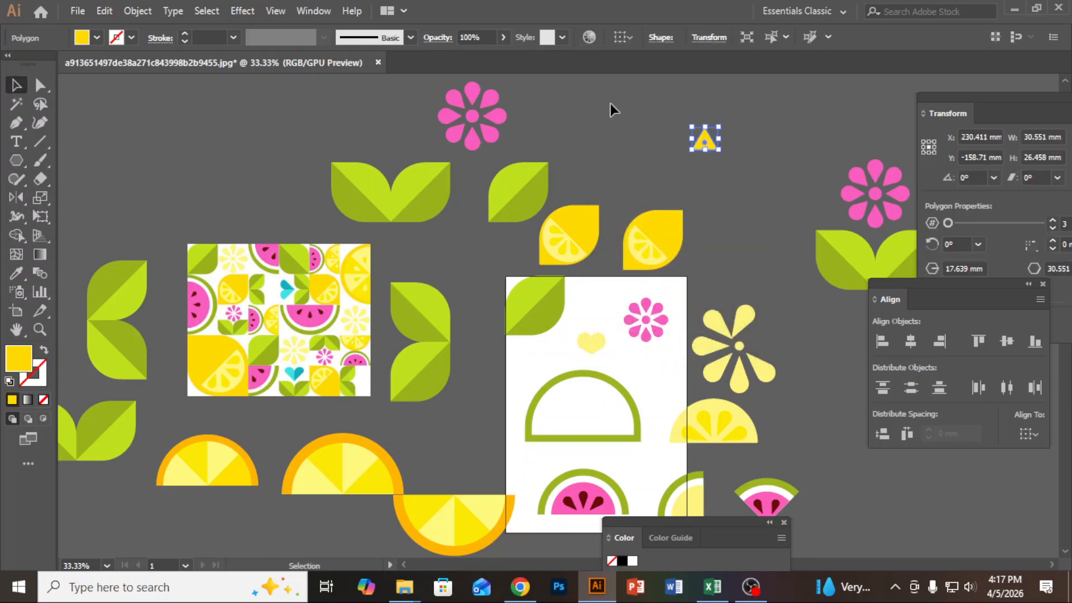
Move the triangle to the empty canvas above the motifs, pointing it down with a 180° rotation and enlarging it to about 173 × 150 mm
drag(719, 150, 777, 239)
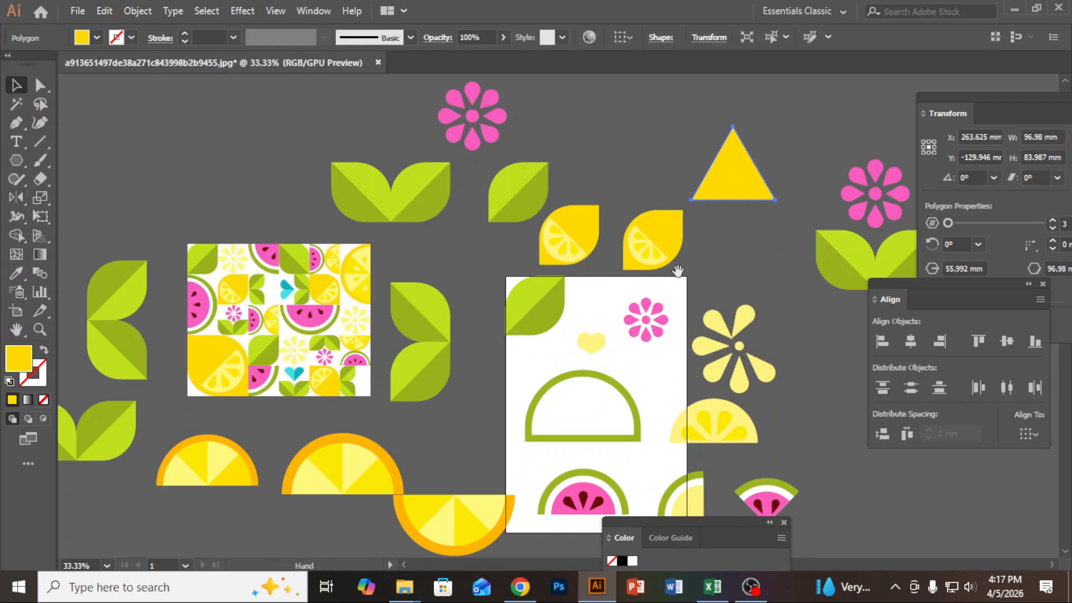
drag(678, 269, 363, 487)
drag(409, 393, 450, 195)
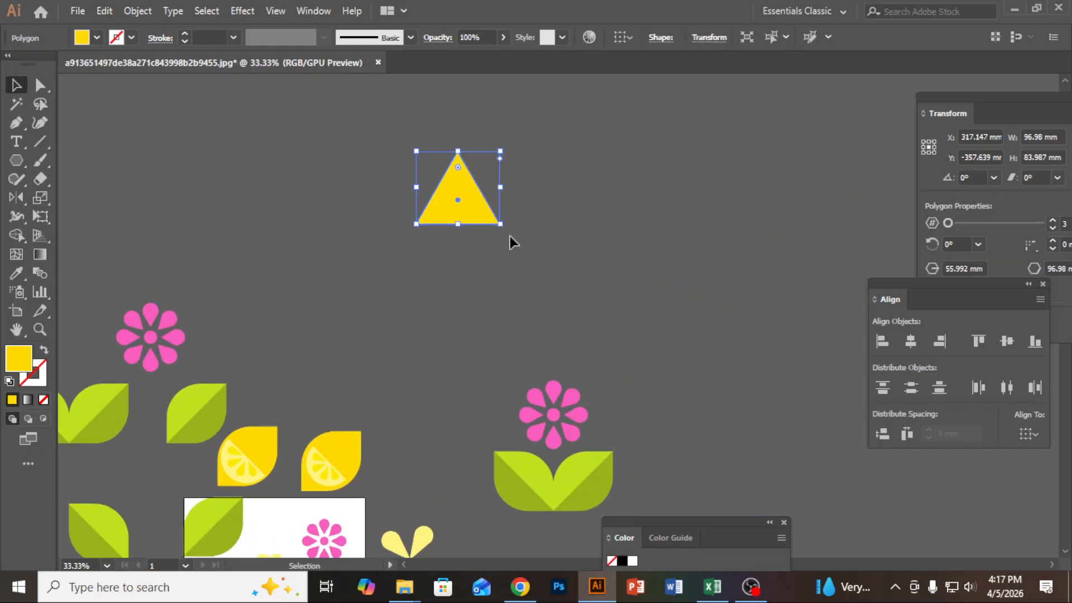
drag(510, 235, 381, 161)
drag(498, 247, 533, 286)
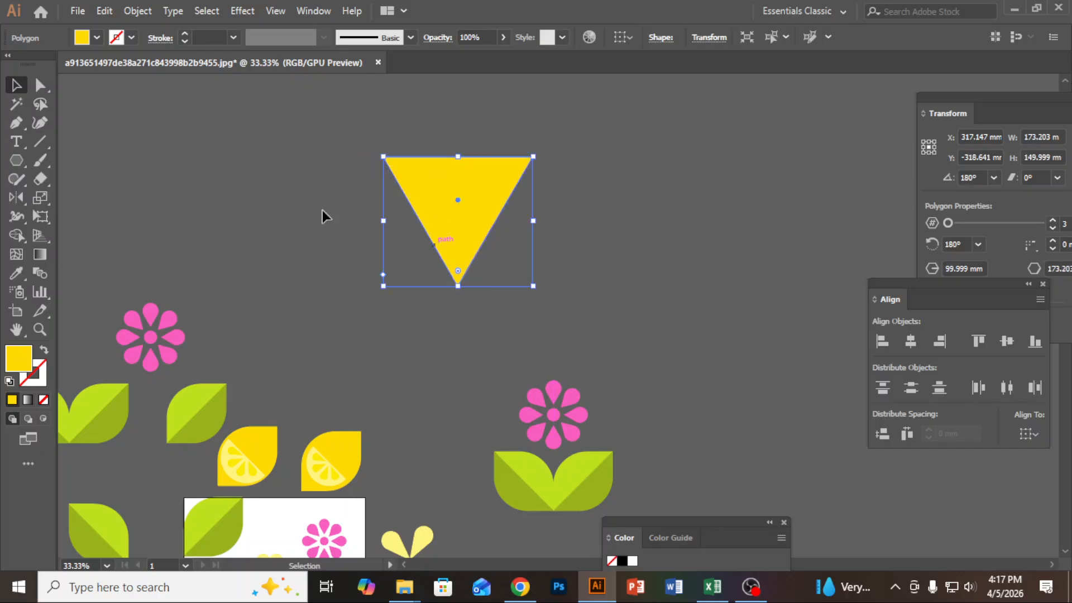
Round the downward-pointing triangle's two upper corners into a teardrop, about 47 mm radius on the right corner and 41 mm on the left
click(41, 86)
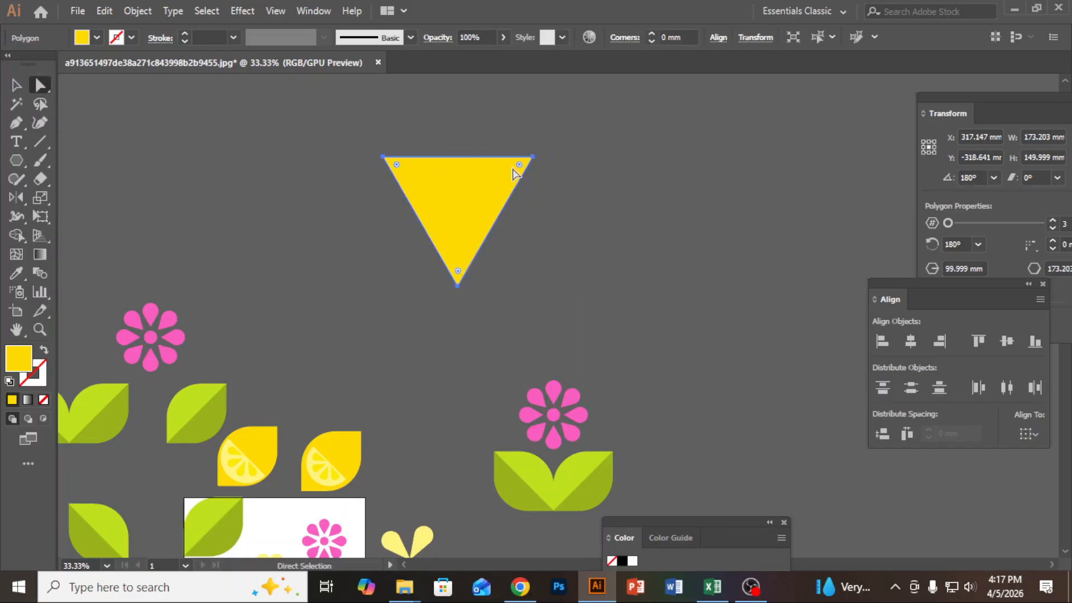
drag(519, 166, 464, 214)
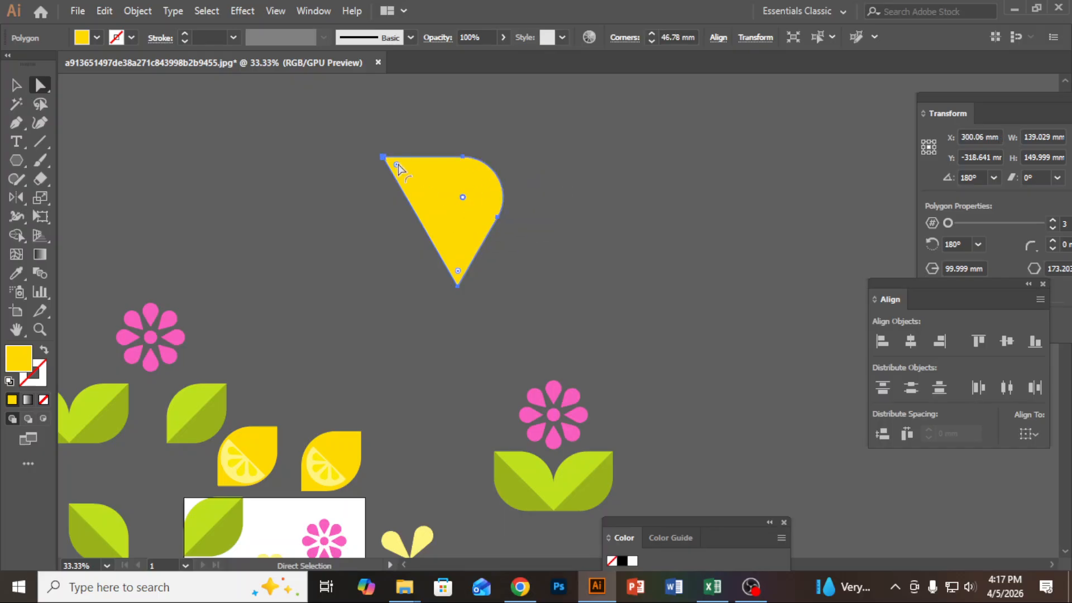
drag(397, 166, 441, 205)
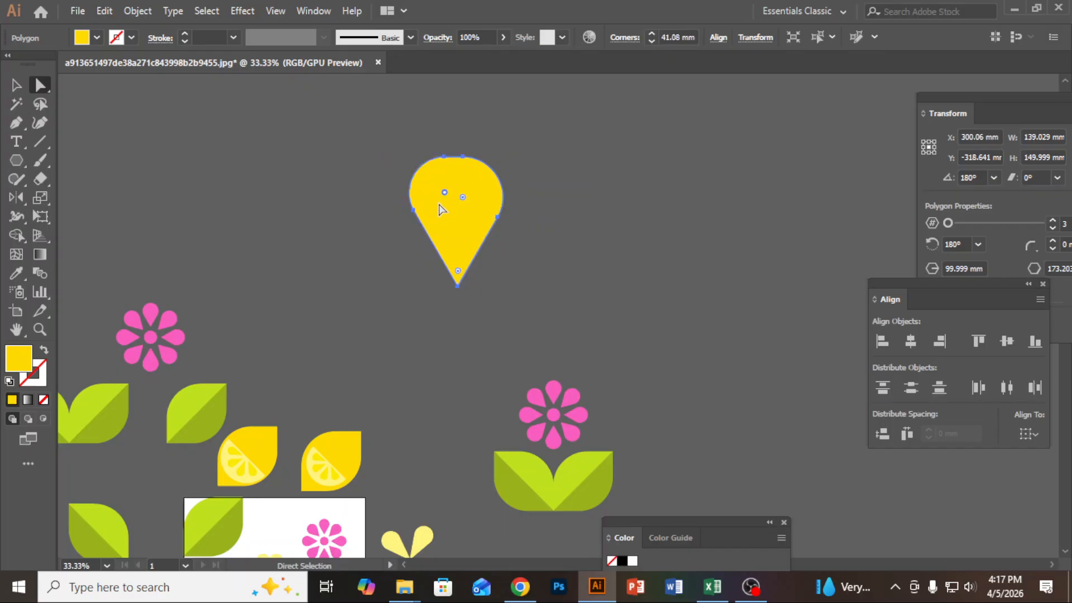
click(21, 86)
click(212, 144)
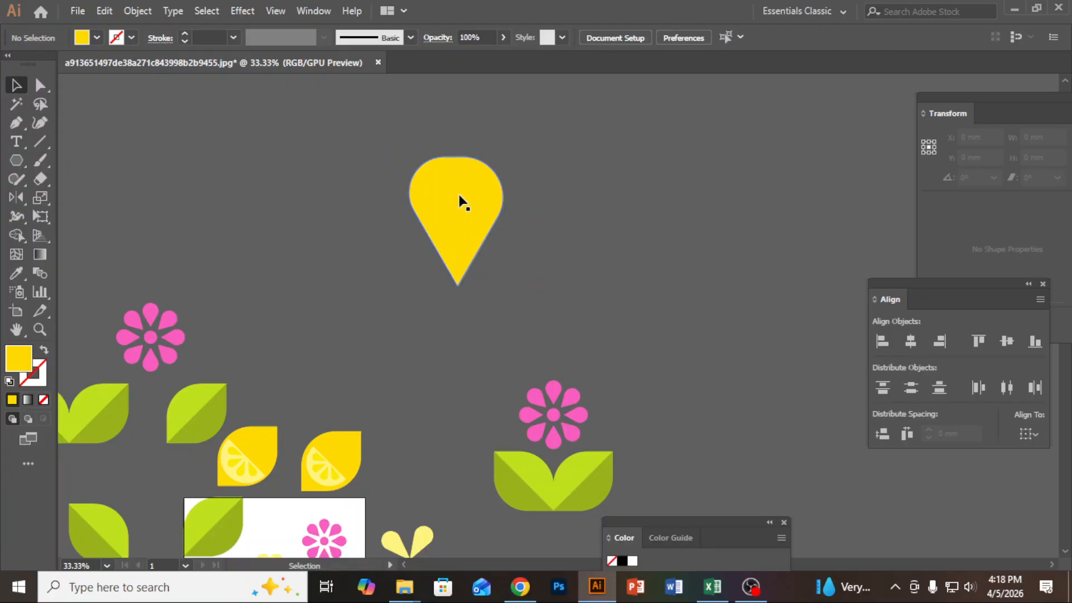
Move the yellow teardrop right over the empty canvas above the pink flower and rotate it clockwise to an angle of about 152.39°
drag(449, 192, 575, 186)
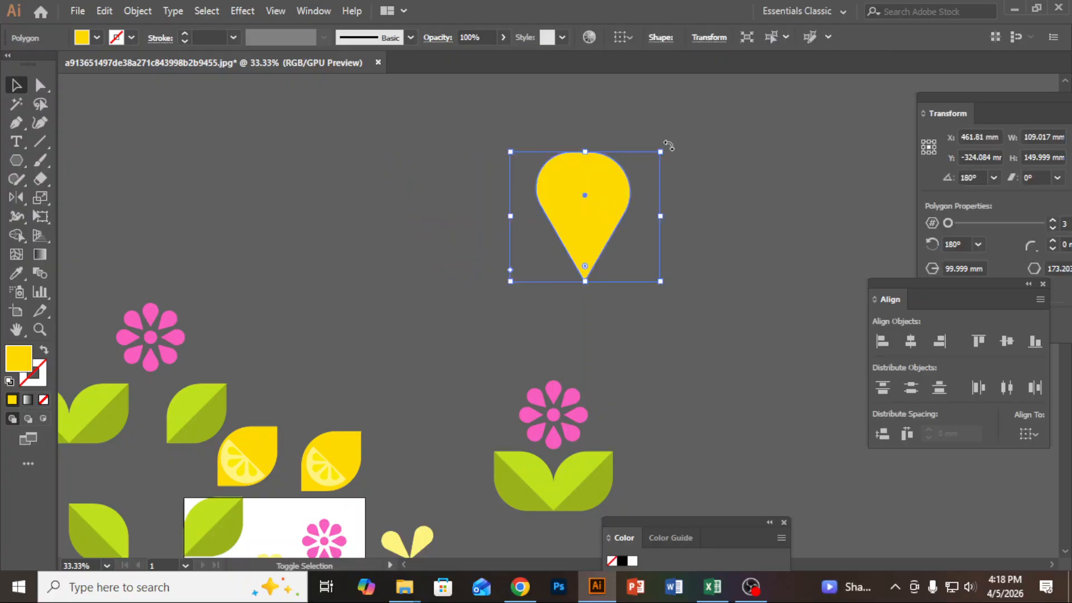
drag(666, 145, 724, 174)
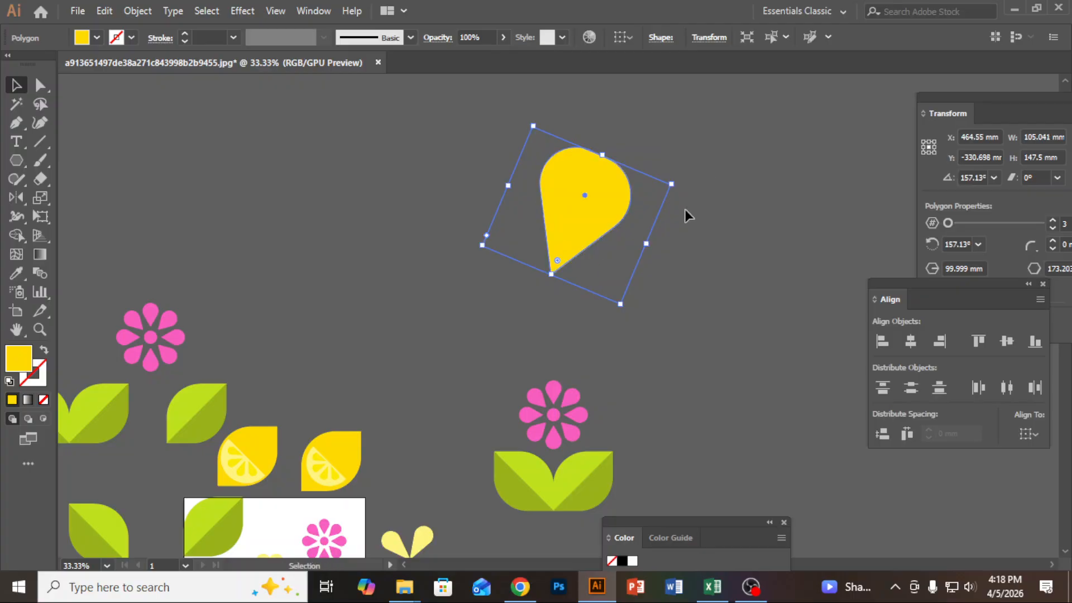
click(715, 280)
click(555, 203)
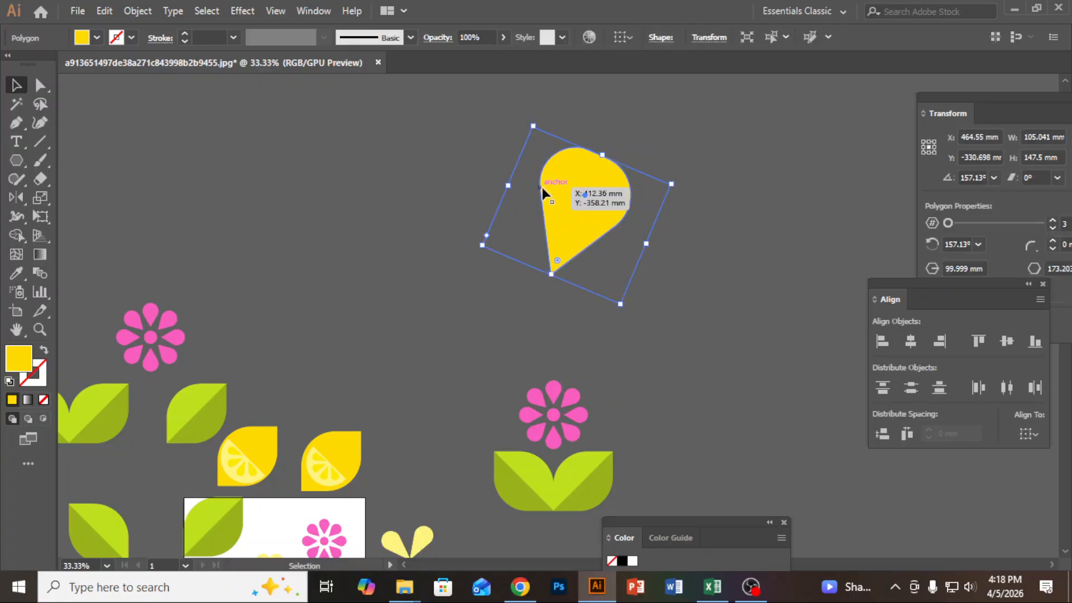
drag(680, 180, 690, 191)
click(688, 260)
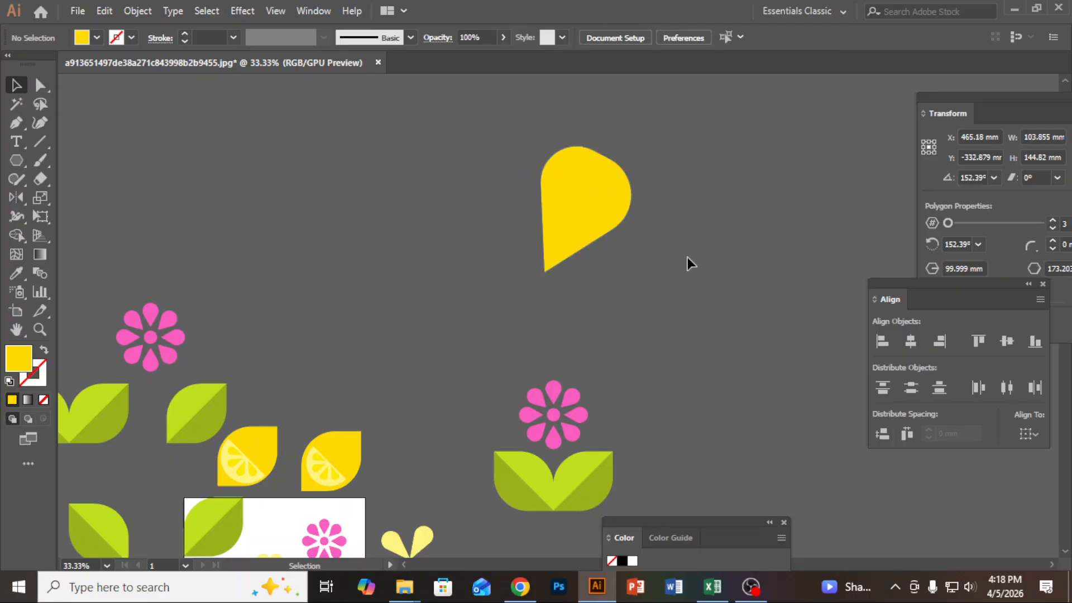
Reflect a copy of the tilted teardrop across a vertical axis through its bottom tip to form a heart
click(547, 185)
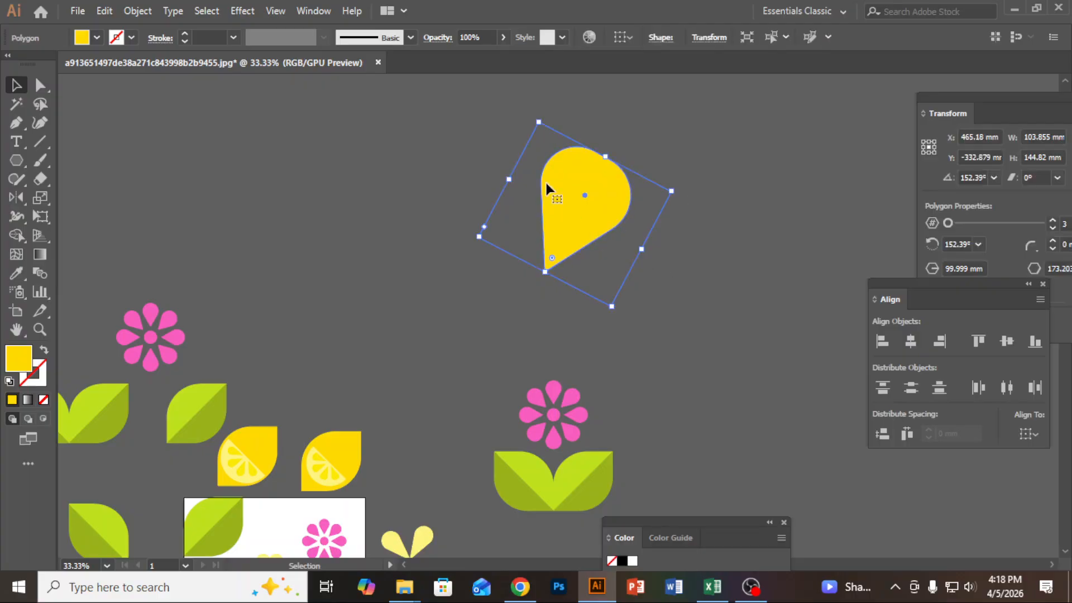
key(o)
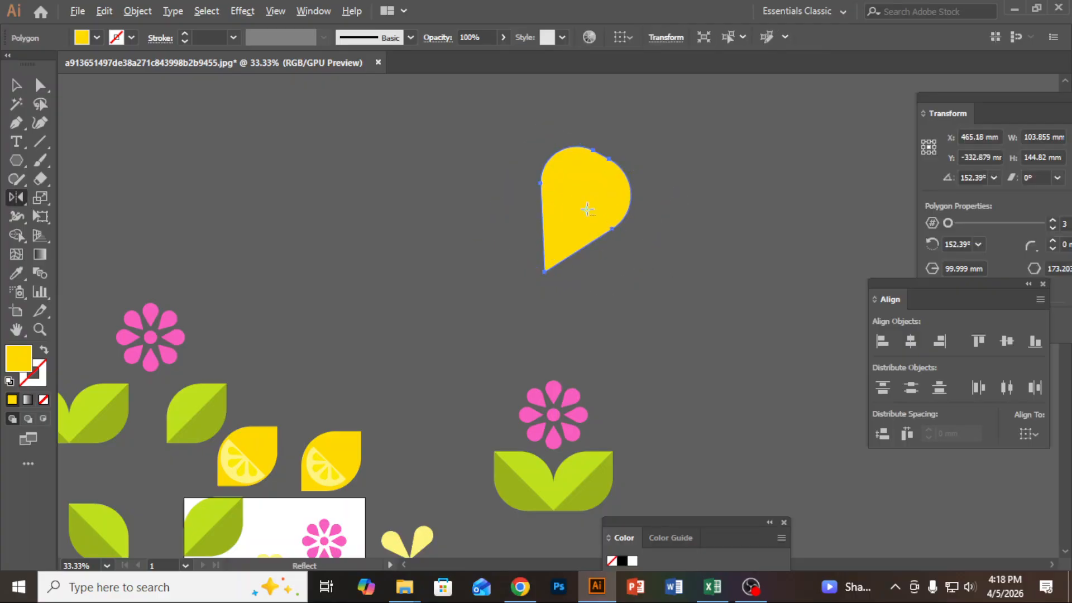
alt+click(544, 270)
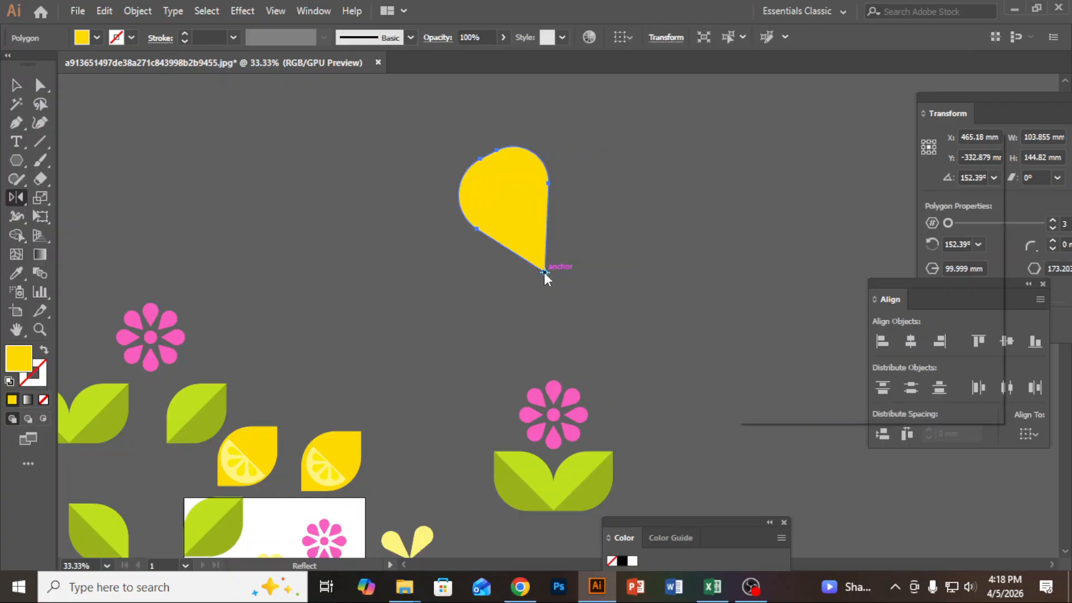
click(787, 383)
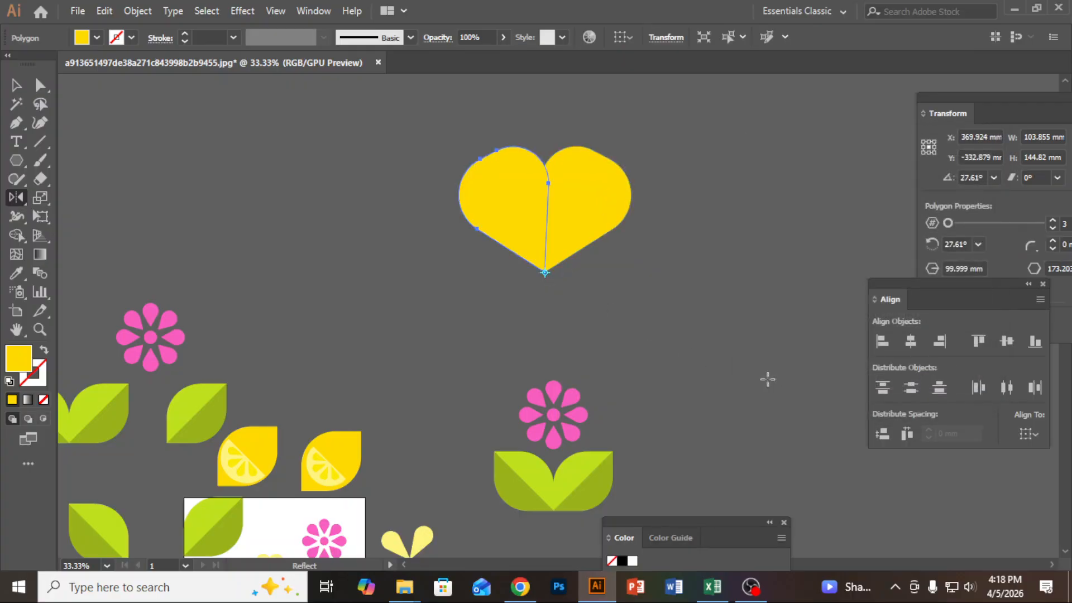
click(15, 86)
click(220, 136)
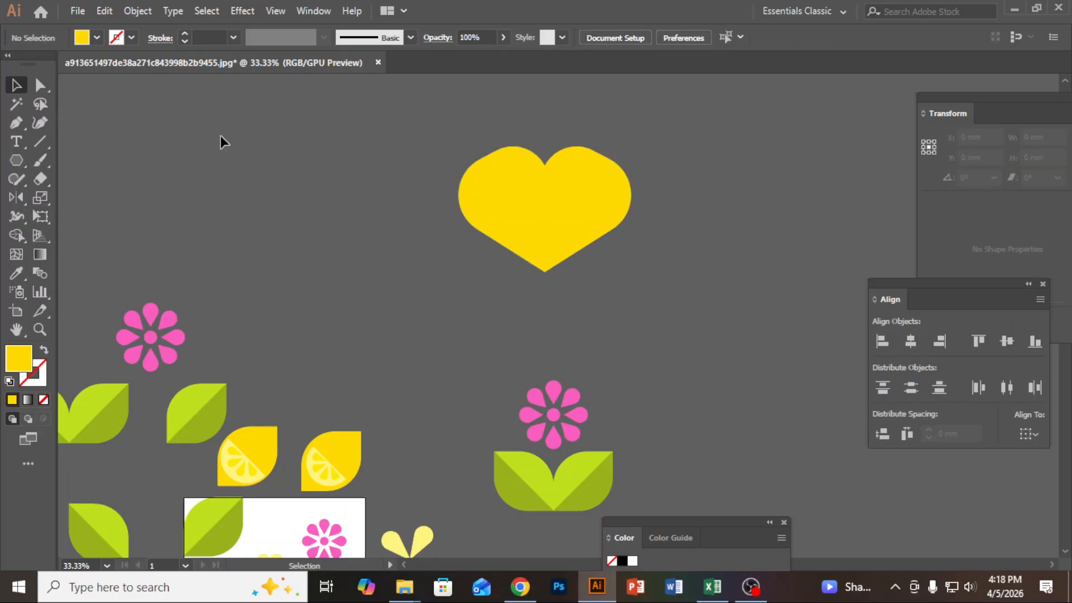
Reposition the heart's left half against the right one, and nudge the right half slightly left to close the seam at the tip
scroll(518, 175, up, 1)
drag(521, 195, 510, 189)
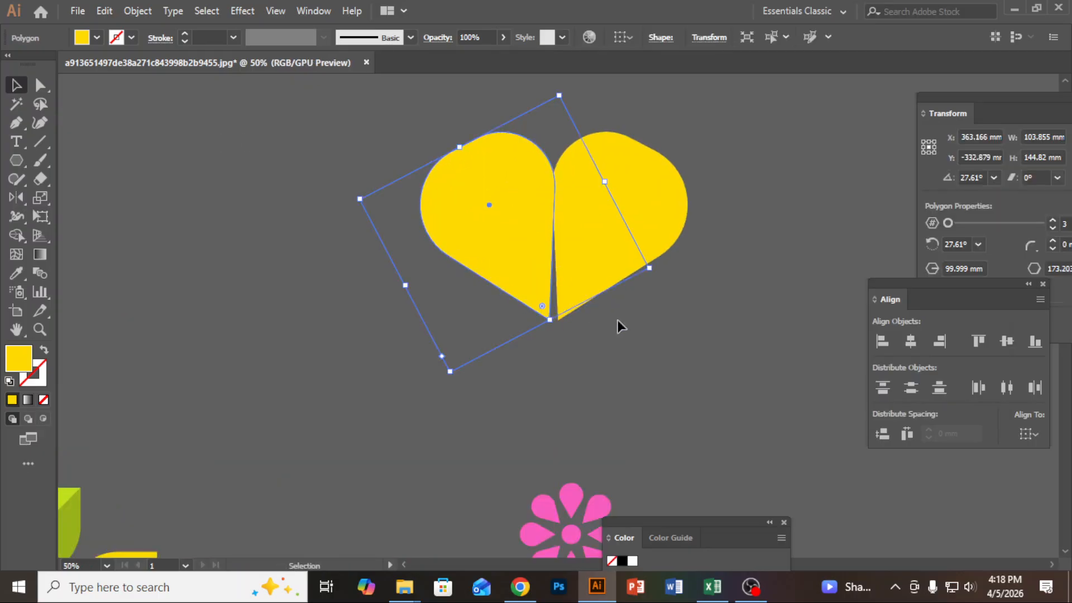
click(594, 314)
drag(513, 245, 521, 244)
click(653, 290)
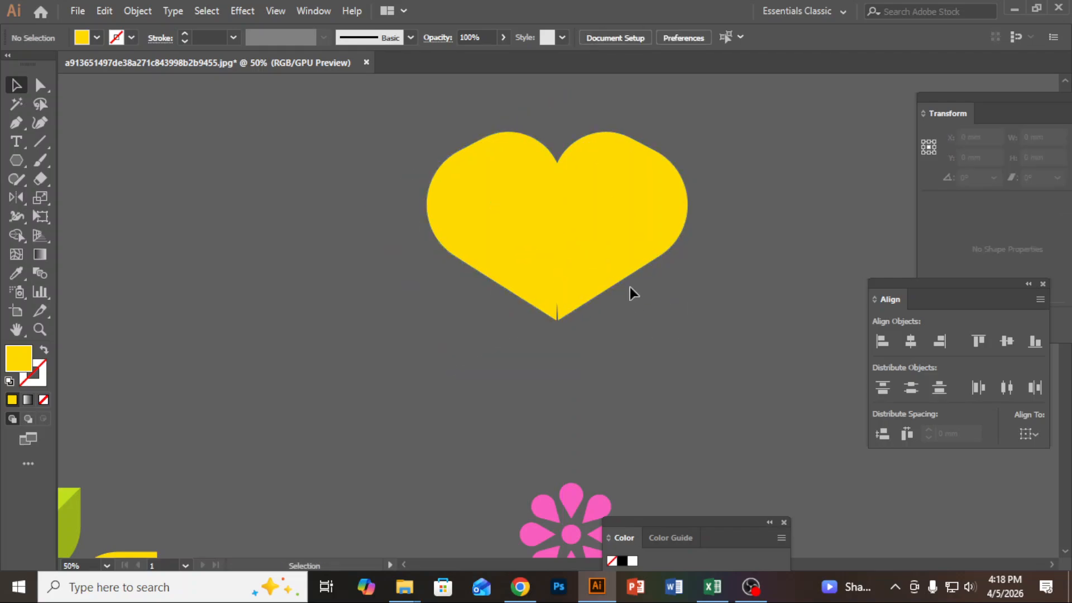
click(628, 262)
key(Left)
key(Left)
key(Left)
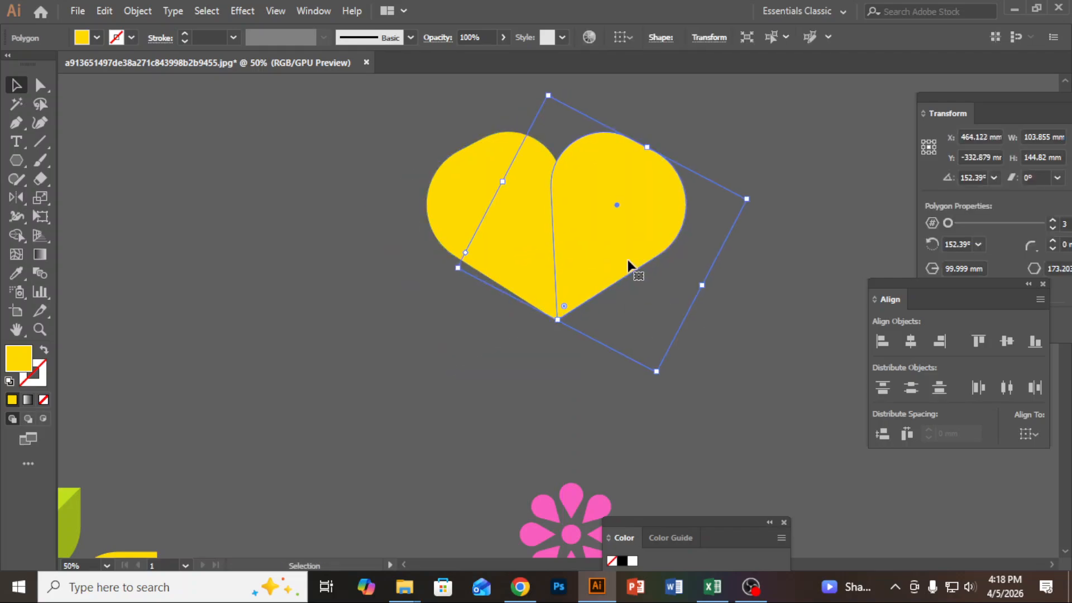
click(739, 363)
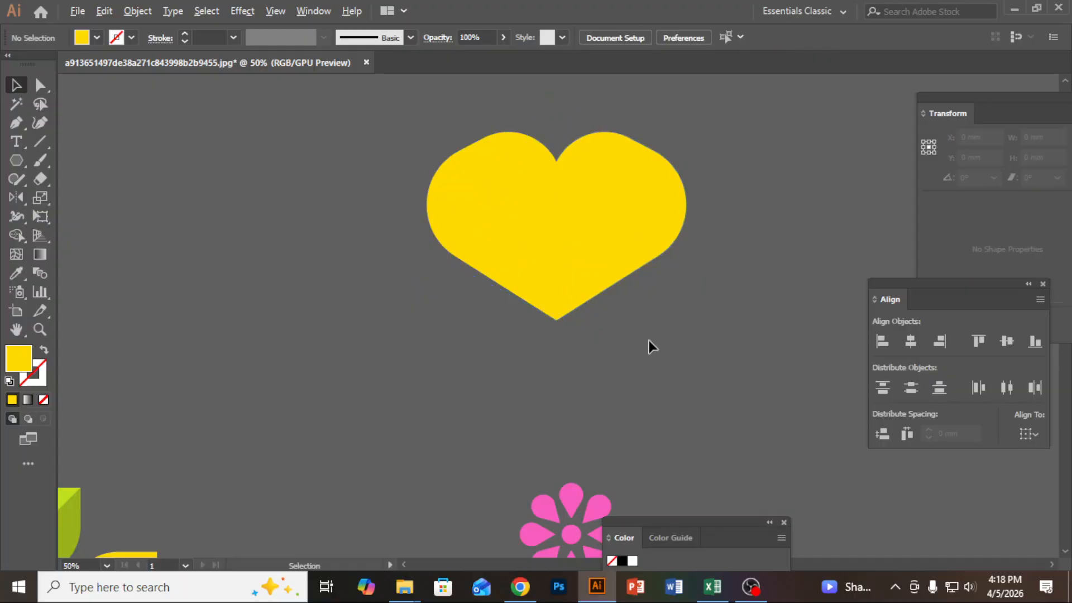
scroll(648, 346, down, 2)
scroll(670, 347, down, 2)
drag(718, 412, 711, 335)
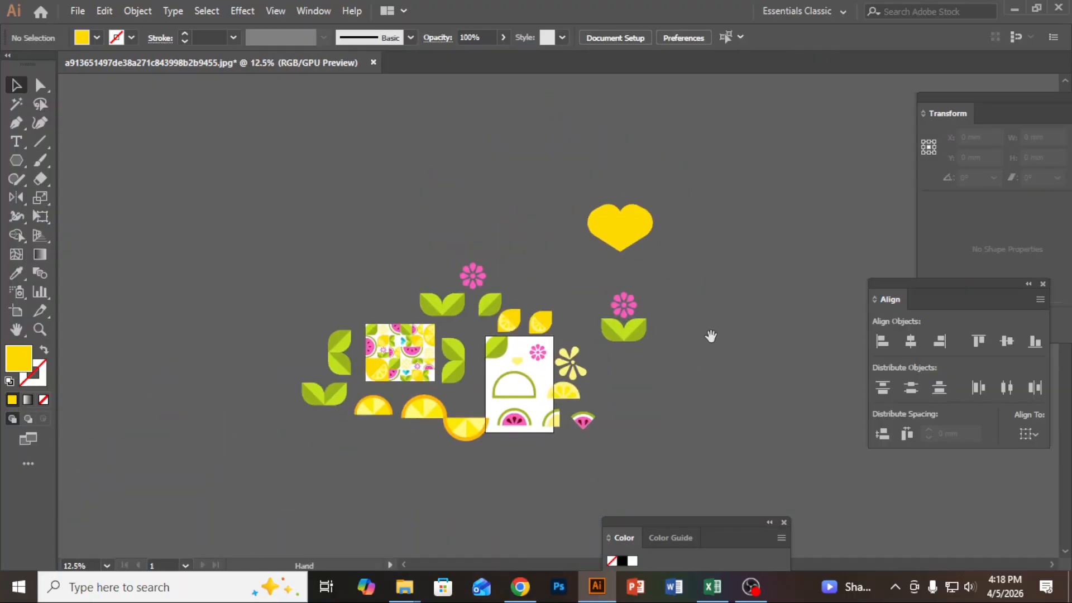